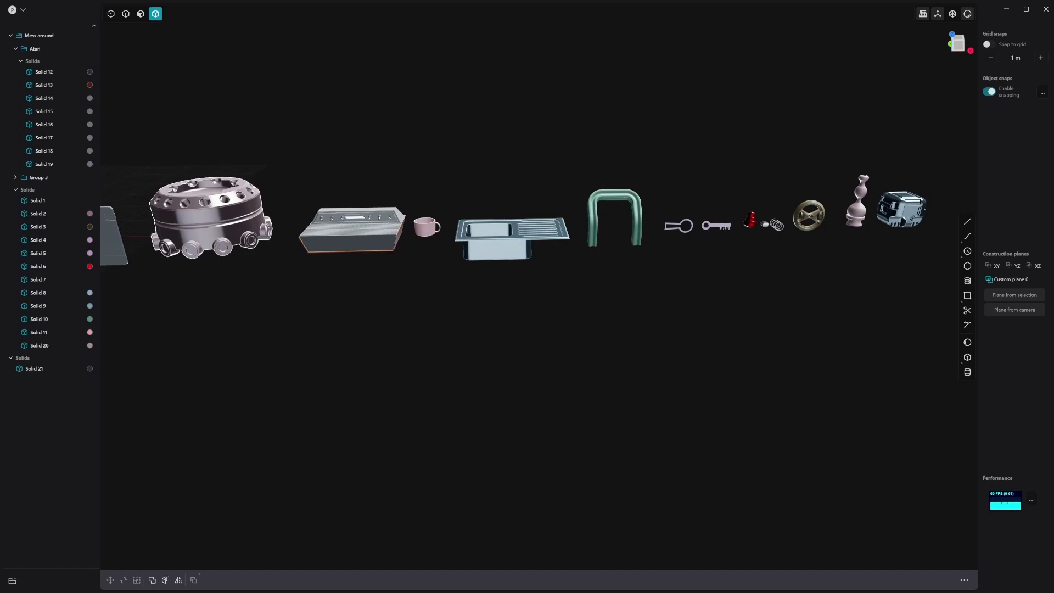
Examine the whole row of models from several angles, with all solids selected.
scroll(335, 274, "down", 3)
middle_click_drag(299, 259, 472, 316, "shift")
scroll(483, 315, "up", 1)
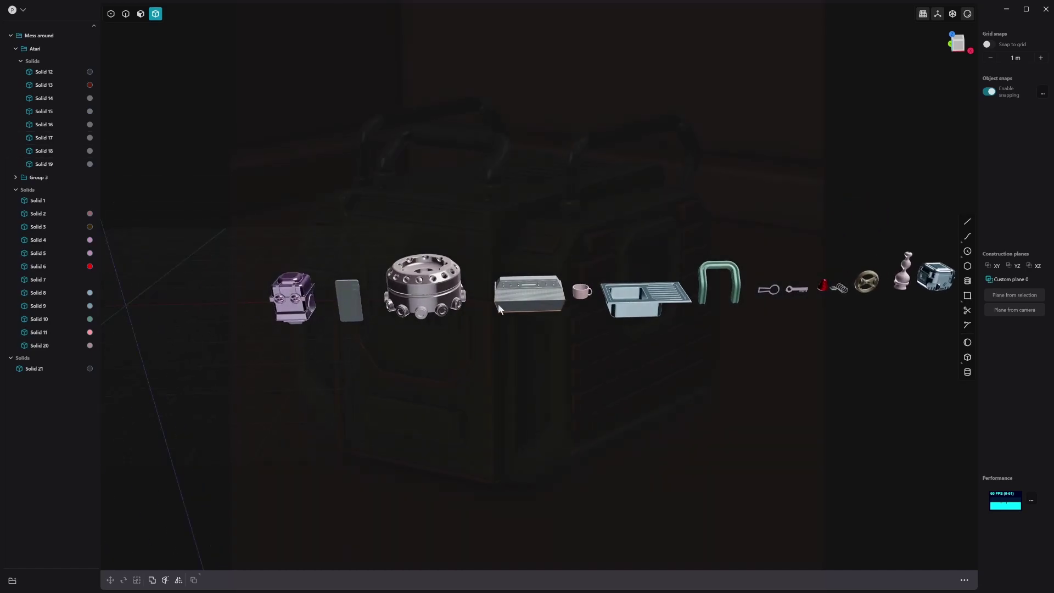
key("KP_1")
scroll(526, 296, "down", 1)
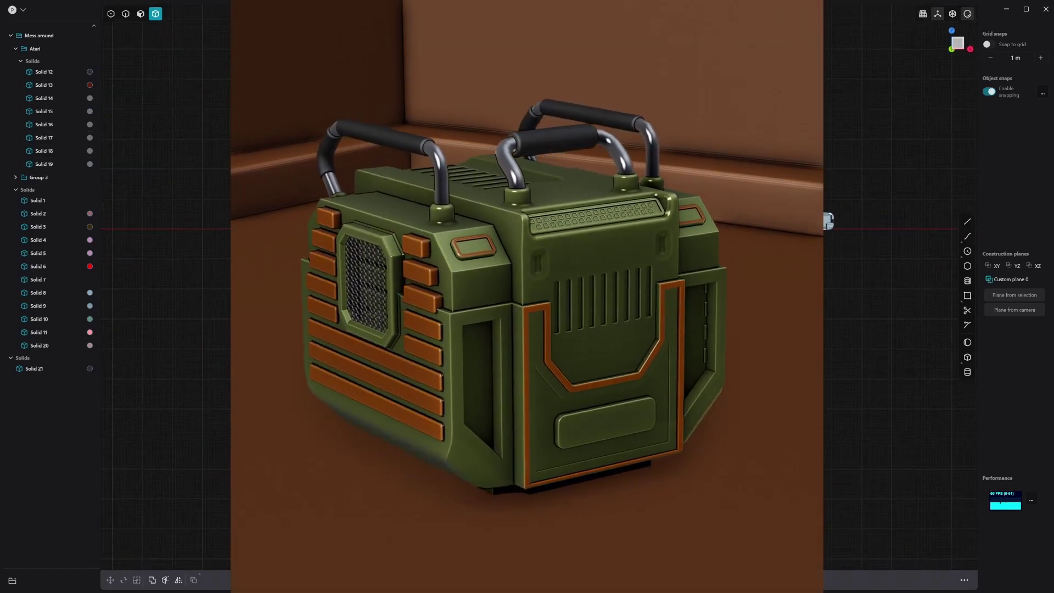
middle_click_drag(527, 297, 565, 356)
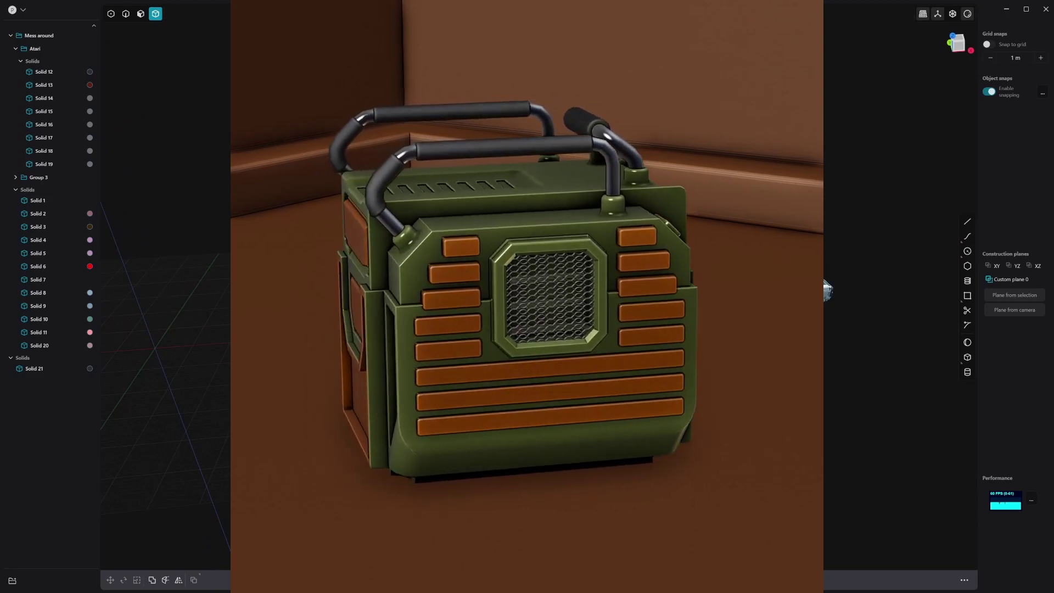
key("ctrl+a")
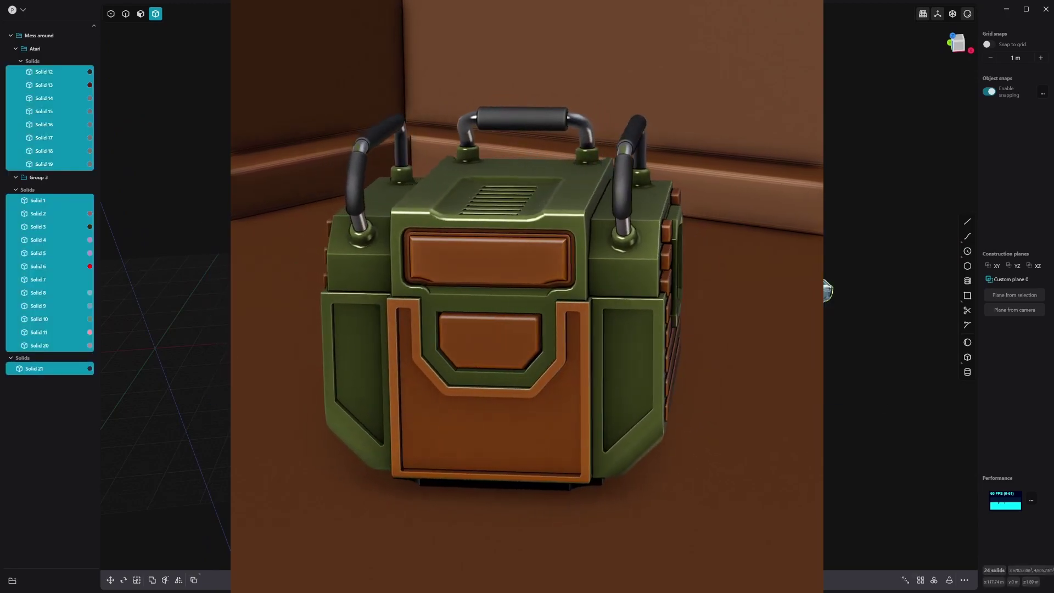
middle_click_drag(807, 384, 730, 384)
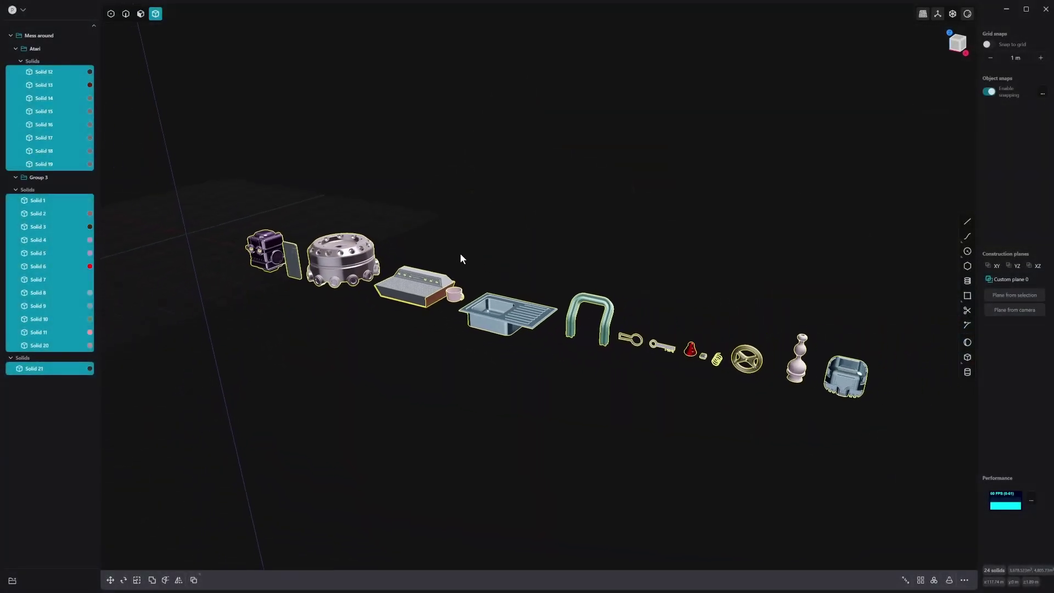
middle_click_drag(460, 254, 441, 254)
scroll(663, 273, "up", 1)
Select only the blue-grey rounded box at the end of the row.
left_click_drag(793, 350, 860, 448)
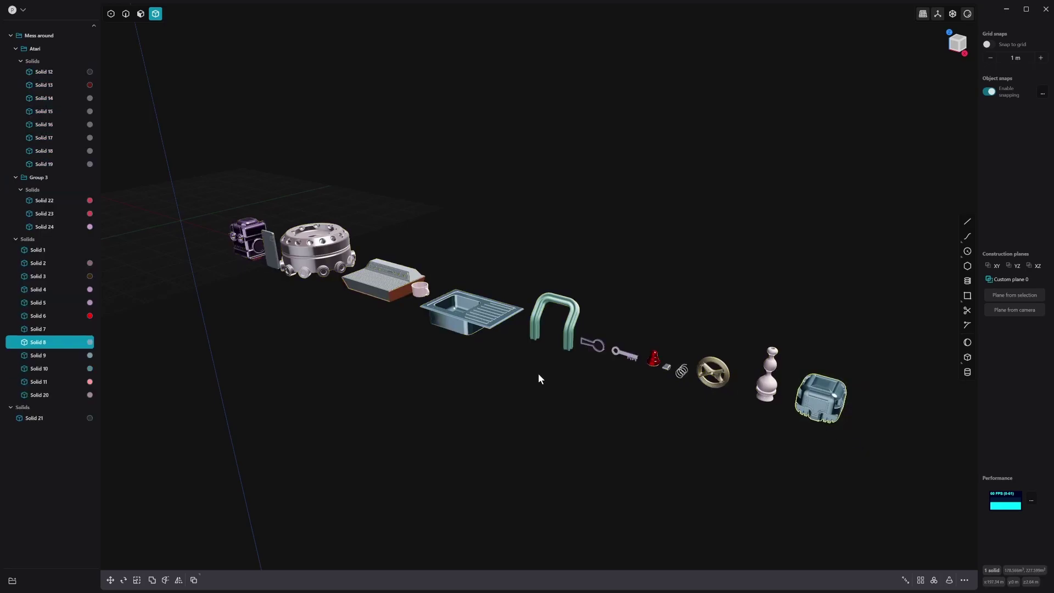
middle_click_drag(541, 378, 690, 344)
scroll(689, 344, "up", 1)
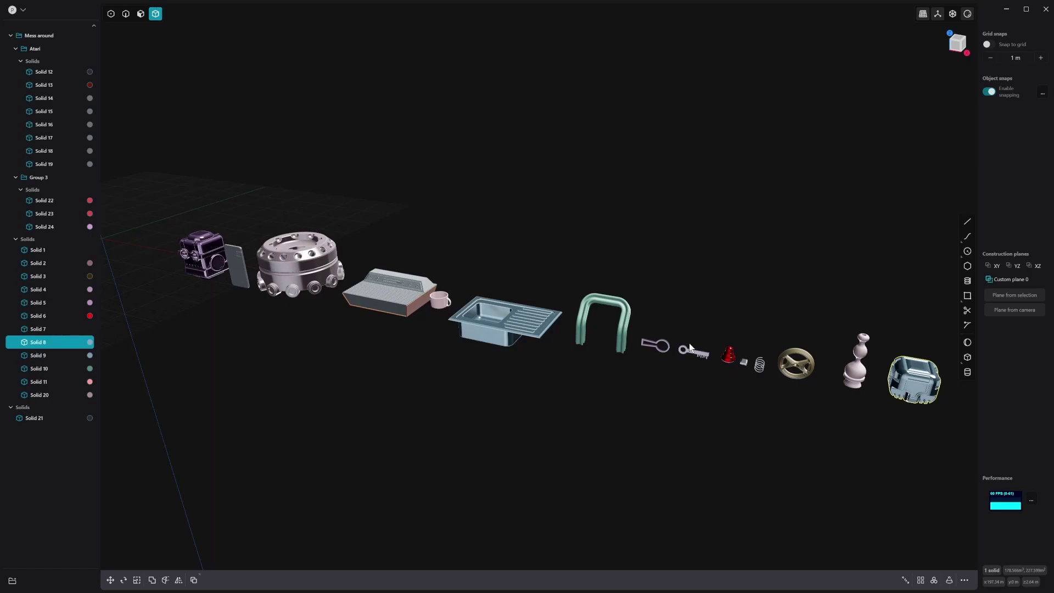
middle_click_drag(690, 347, 715, 356)
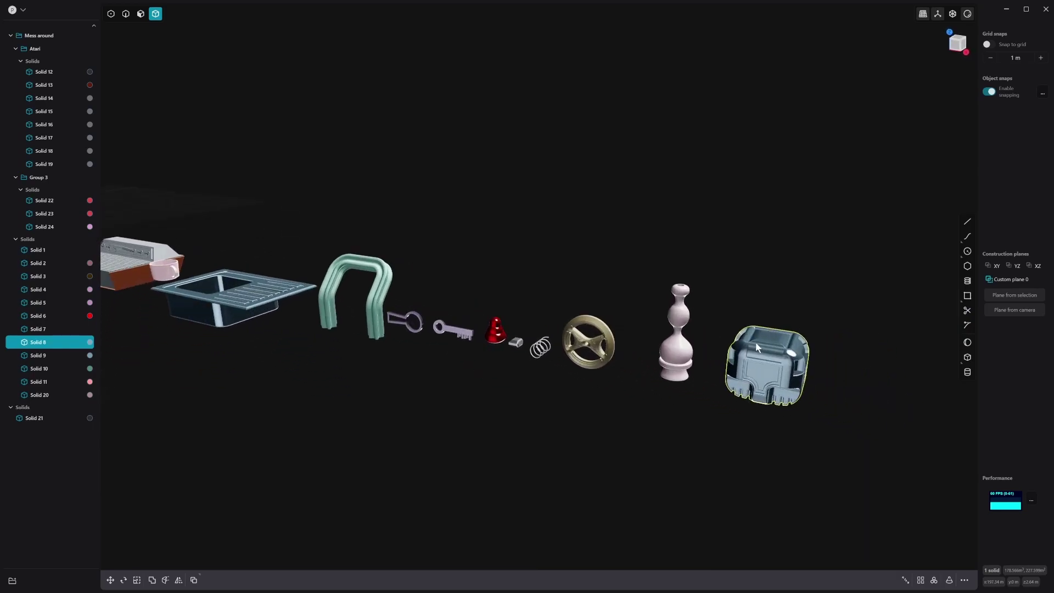
Examine the details of the rounded box and the neighbouring turned column up close.
left_click(815, 433)
middle_click_drag(815, 432, 465, 465)
scroll(581, 450, "up", 3)
scroll(610, 433, "up", 1)
left_click(610, 432)
scroll(610, 433, "down", 1)
scroll(610, 433, "down", 2)
key("f")
scroll(621, 385, "down", 6)
scroll(588, 465, "up", 1)
scroll(760, 404, "up", 3)
middle_click_drag(761, 404, 541, 516, "shift")
scroll(668, 447, "up", 2)
scroll(648, 446, "up", 2)
scroll(520, 499, "up", 5)
scroll(538, 513, "up", 2)
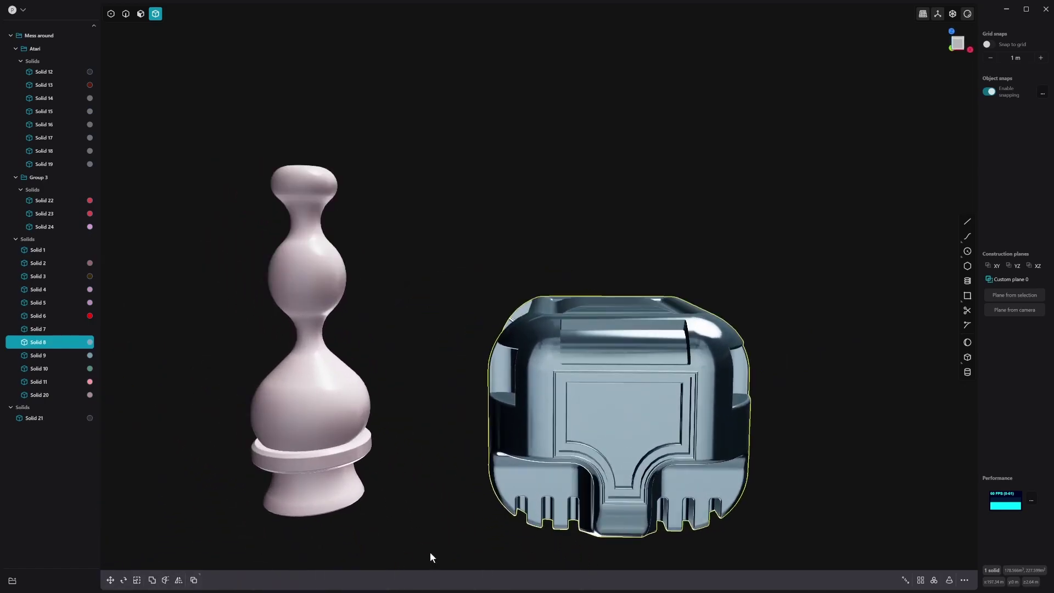
Survey the row of models from the rounded box back toward the sink and console.
scroll(560, 527, "down", 2)
scroll(532, 484, "down", 2)
scroll(532, 484, "down", 2)
middle_click_drag(474, 479, 590, 458, "shift")
scroll(439, 497, "down", 2)
middle_click_drag(439, 497, 562, 488, "shift")
scroll(485, 489, "down", 4)
middle_click_drag(486, 489, 632, 492, "shift")
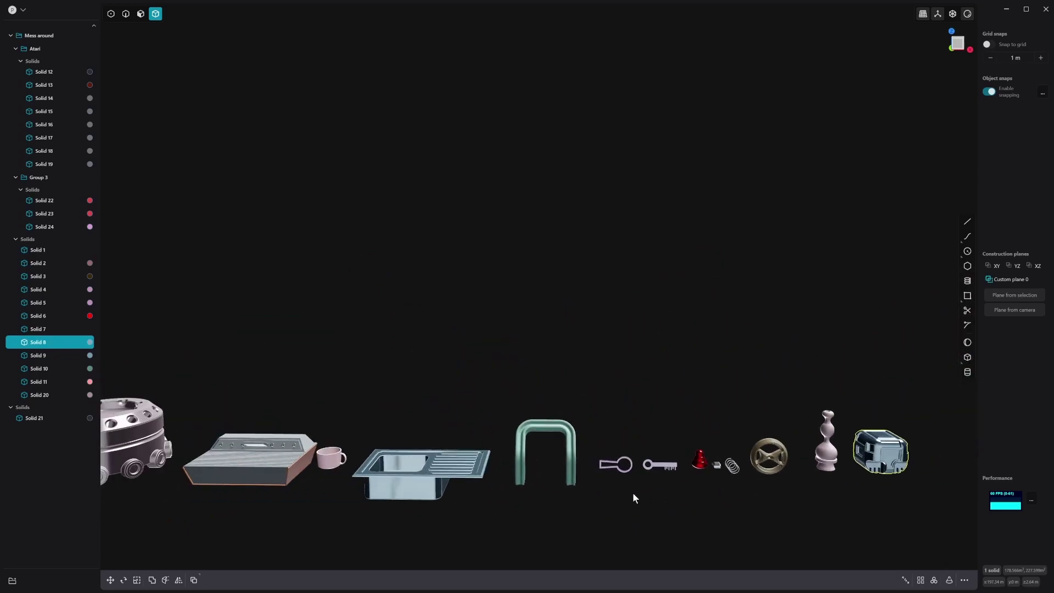
scroll(563, 477, "up", 1)
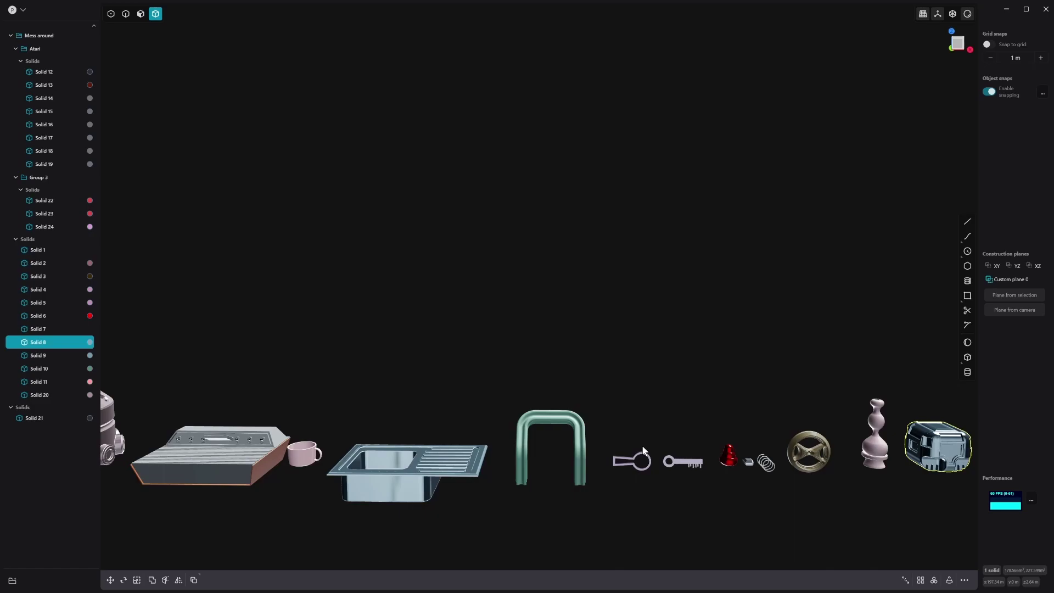
Select the large round drum with side ports and view it in the context of the whole row.
scroll(642, 450, "down", 3)
middle_click_drag(273, 416, 409, 356, "shift")
left_click(490, 443)
middle_click_drag(738, 328, 610, 319)
scroll(660, 349, "down", 3)
scroll(658, 350, "down", 3)
scroll(650, 334, "down", 1)
middle_click_drag(673, 349, 554, 369, "shift")
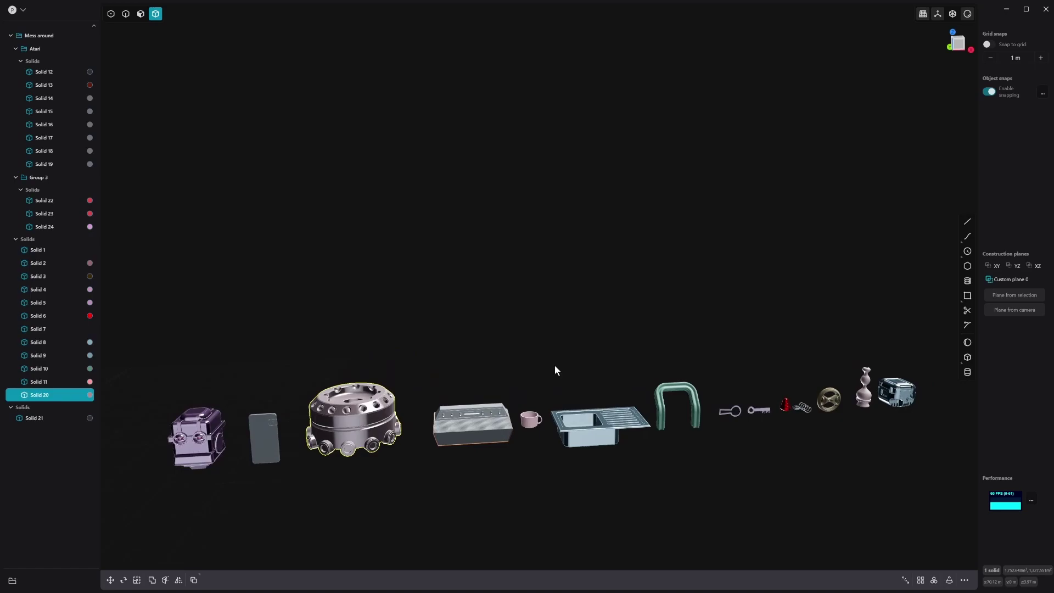
middle_click_drag(554, 367, 504, 368)
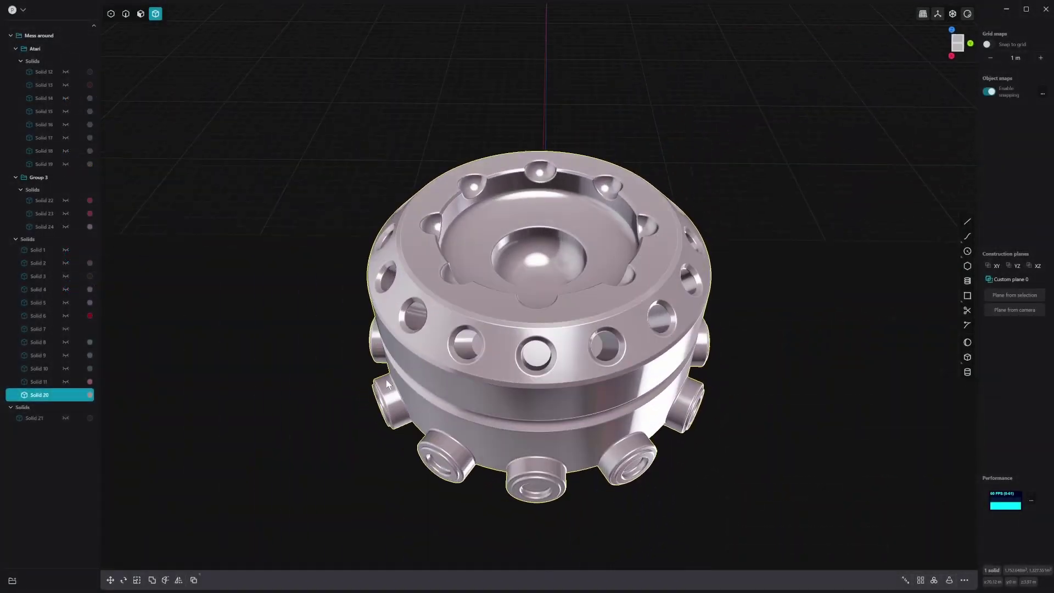
Inspect the isolated drum from all sides, deselect it and show all solids again.
mouse_move(386, 379)
middle_mouse_down()
mouse_move(465, 362)
mouse_move(545, 318)
mouse_move(519, 335)
mouse_move(587, 353)
mouse_move(568, 327)
middle_mouse_up()
scroll(691, 231, "up", 1)
left_click(861, 154)
scroll(790, 211, "down", 1)
middle_click_drag(785, 242, 603, 211)
key("slash")
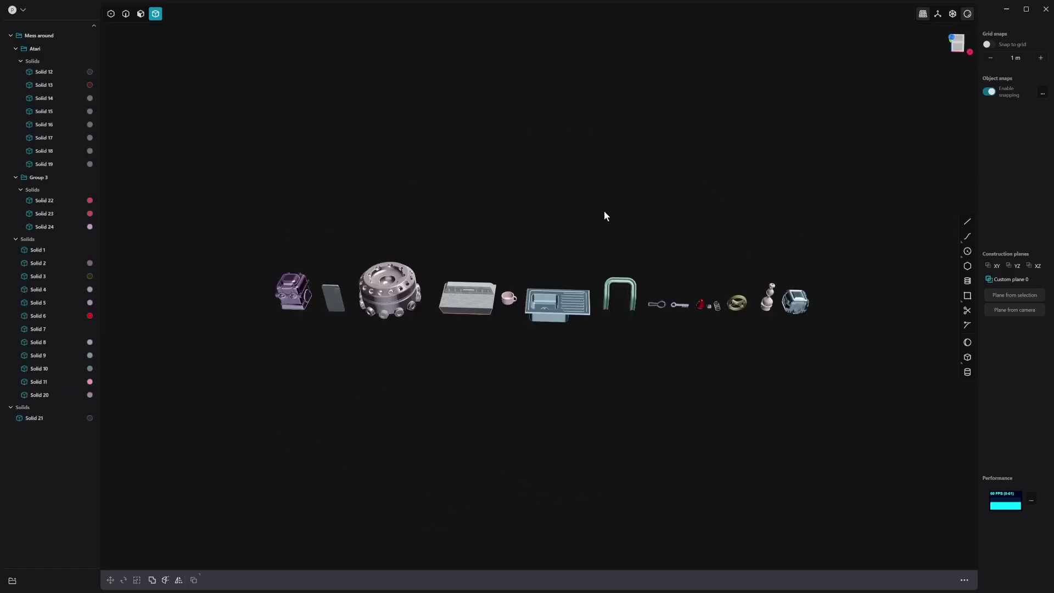
Review the Orbit & Pan navigation presets in the preferences and close them without choosing one.
middle_click_drag(492, 199, 372, 258)
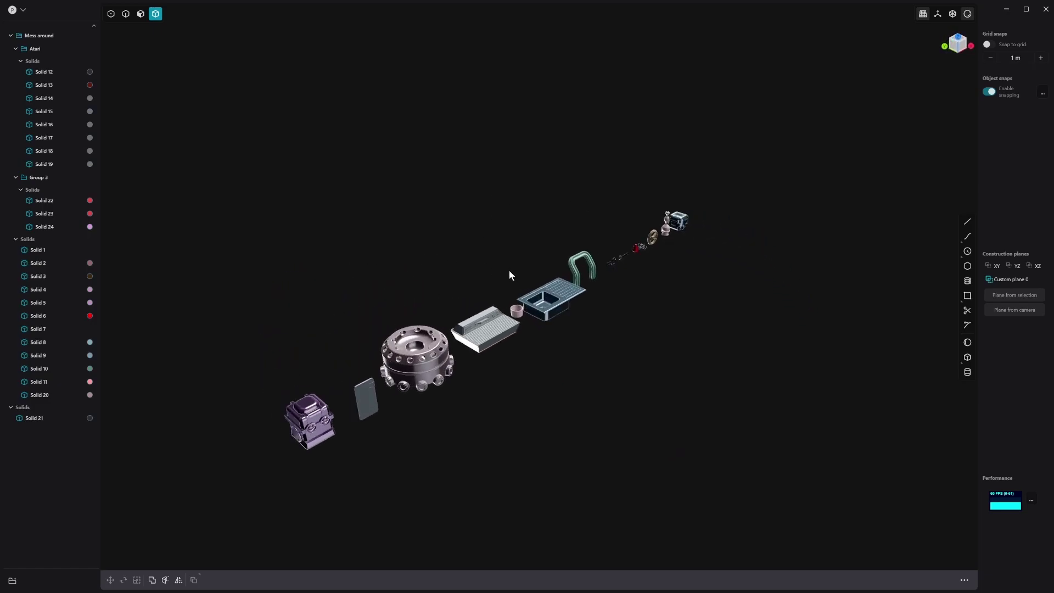
middle_click_drag(514, 277, 460, 250)
middle_click_drag(711, 301, 648, 351)
left_click(21, 10)
left_click(61, 94)
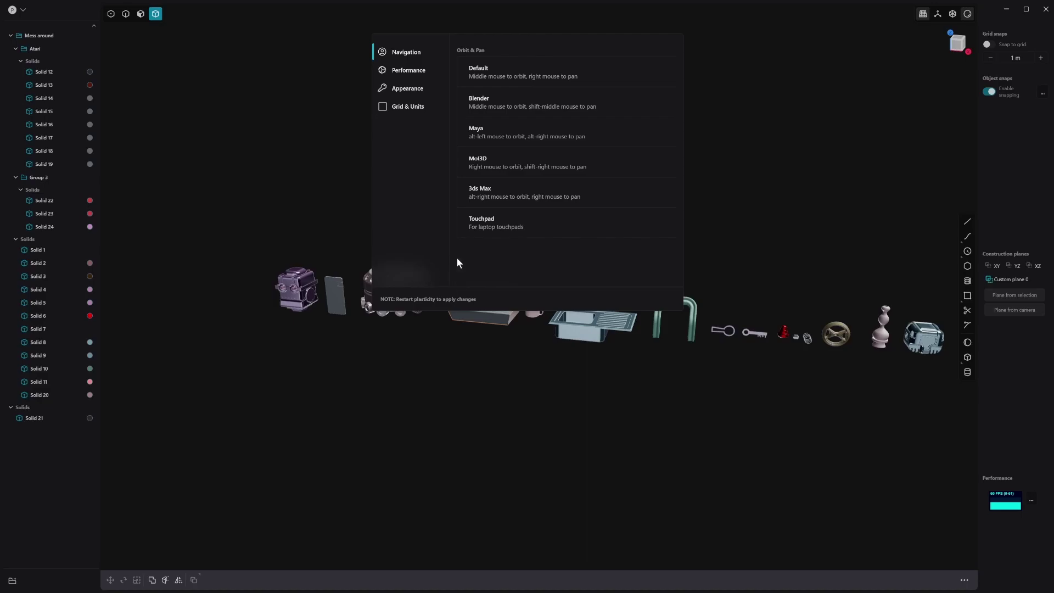
left_click(370, 243)
middle_click_drag(370, 242, 414, 297)
Select and isolate the blue-grey rounded box, inspect it closely and deselect it.
left_click(706, 314)
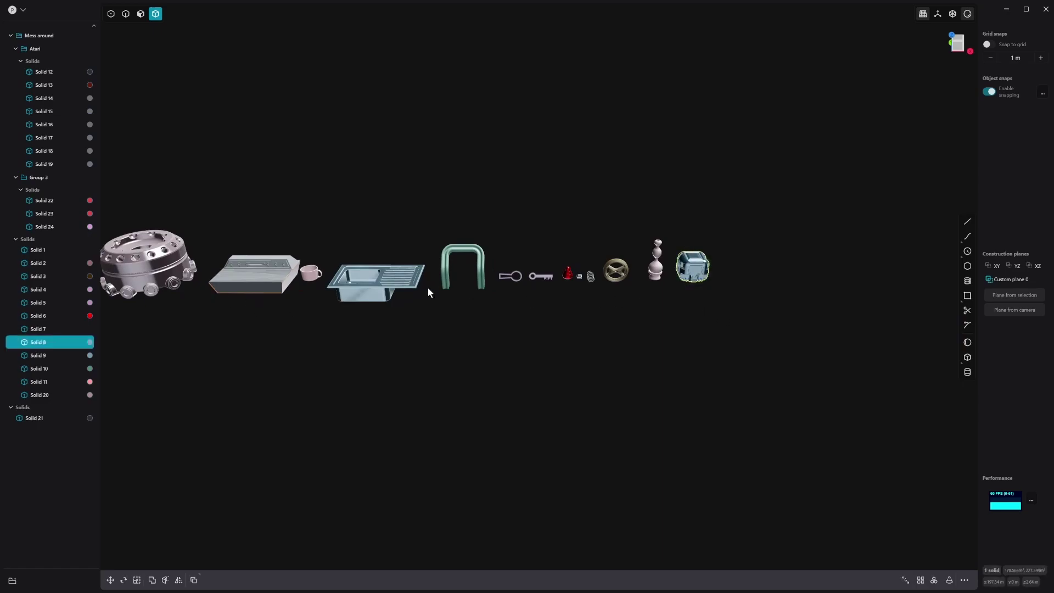
key("f")
middle_click_drag(362, 115, 704, 251)
left_click(868, 277)
middle_click_drag(868, 277, 745, 386)
Switch the viewport from reflective render shading to plain shading, view the rounded box, and end its isolation.
left_click(967, 15)
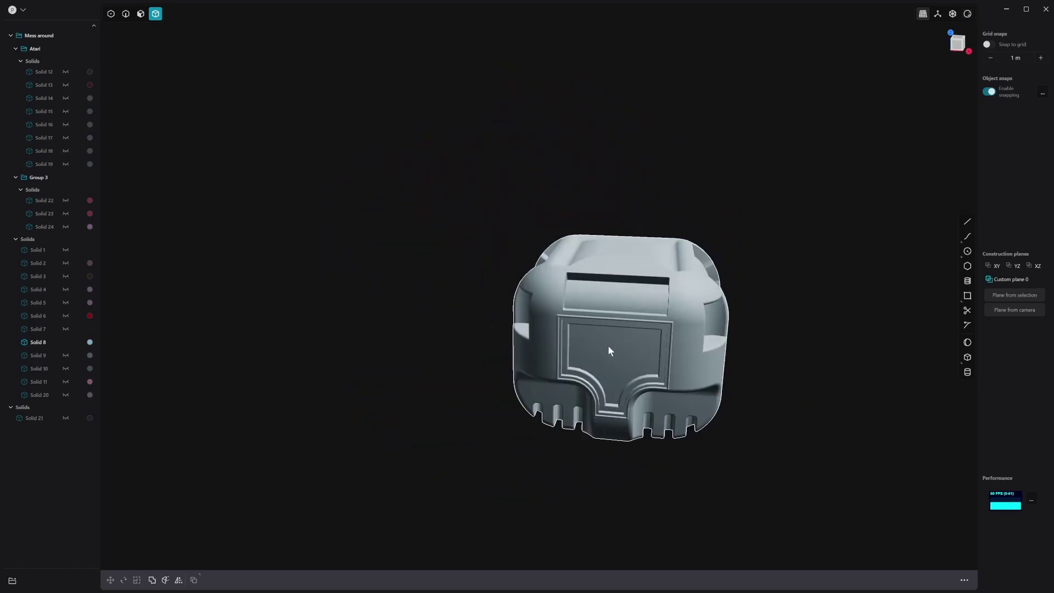
middle_click_drag(611, 343, 613, 279)
key("slash")
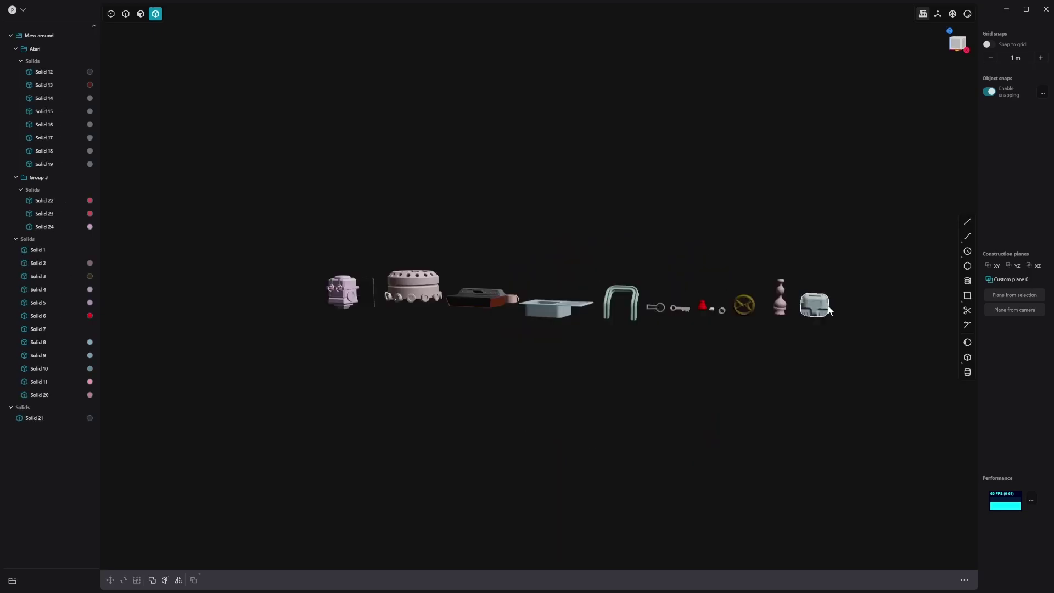
Isolate the turned column, inspect its profile and top hole, and show all solids again.
scroll(837, 306, "up", 1)
left_click(757, 284)
key("slash")
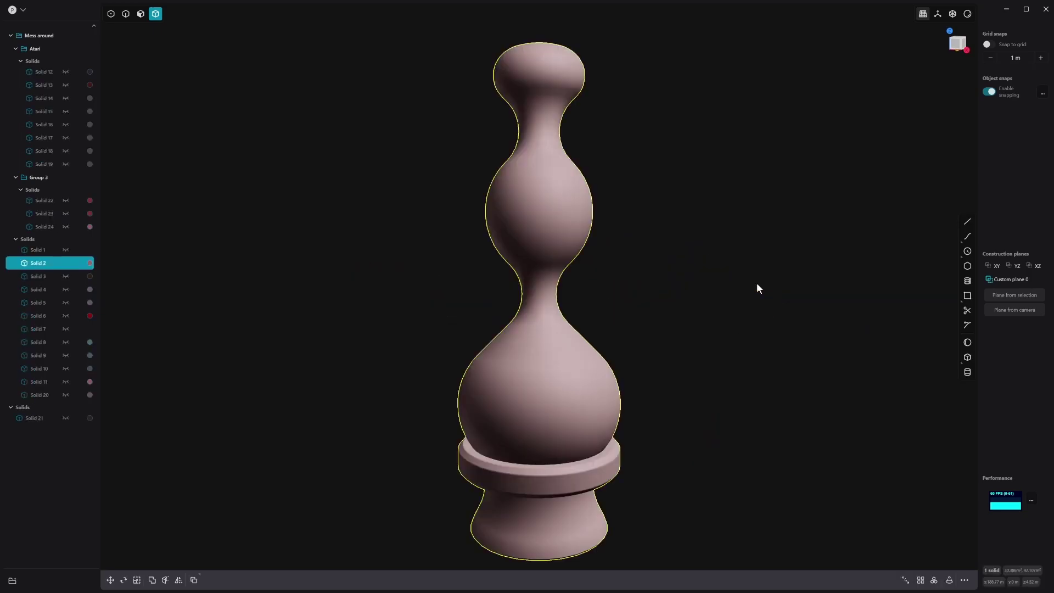
scroll(724, 243, "down", 3)
middle_click_drag(723, 244, 711, 308)
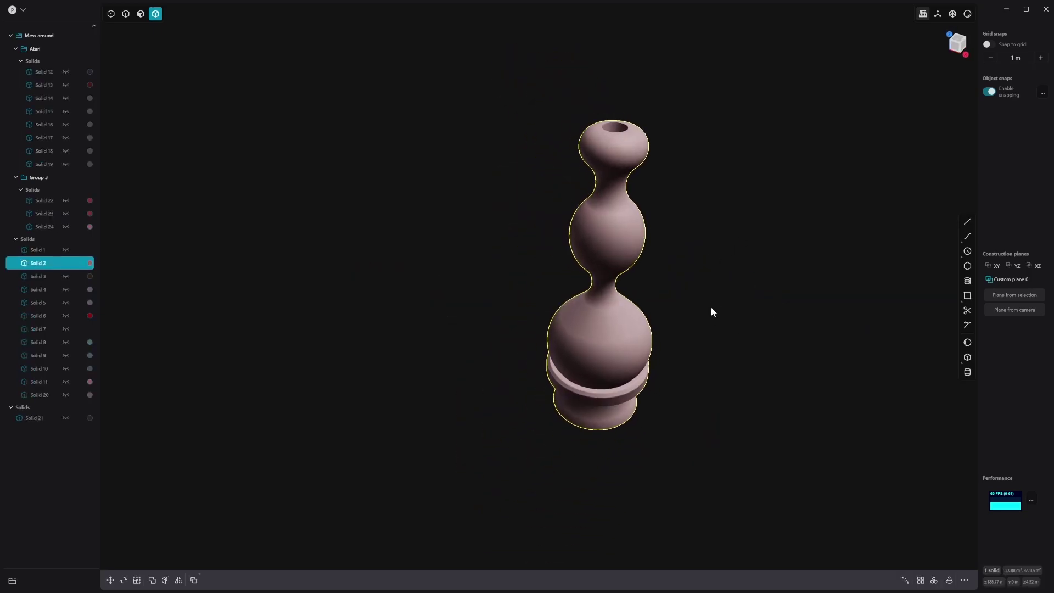
key("slash")
Select and isolate the spoked wheel and examine its recesses up close.
left_click(474, 296)
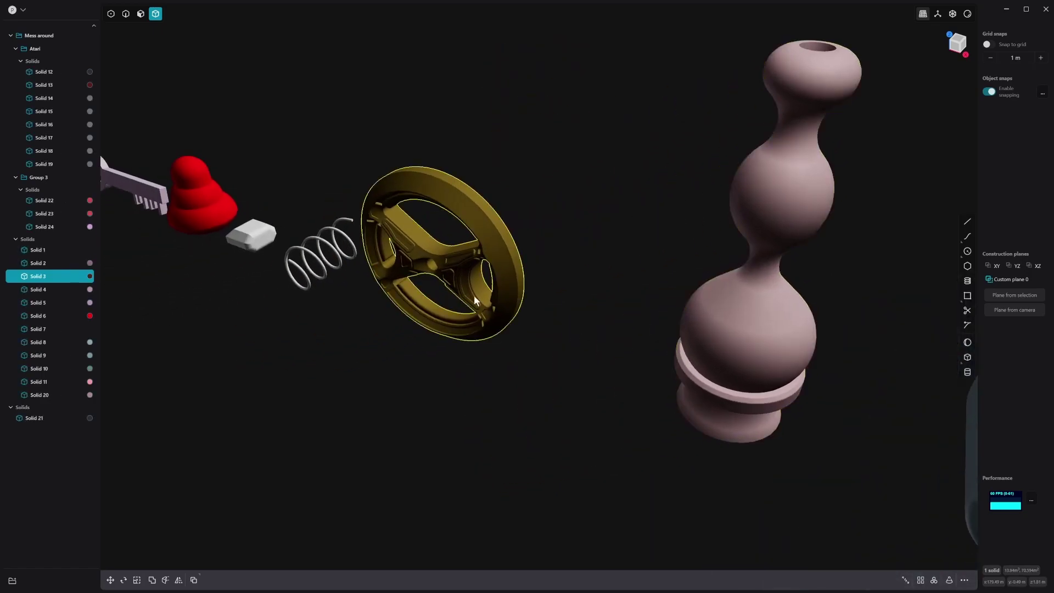
key("slash")
middle_click_drag(539, 196, 483, 283)
scroll(516, 239, "up", 3)
scroll(462, 280, "down", 2)
Compare the isolated wheel in reflective render shading and return to plain shading, viewing it from the front.
left_click(967, 15)
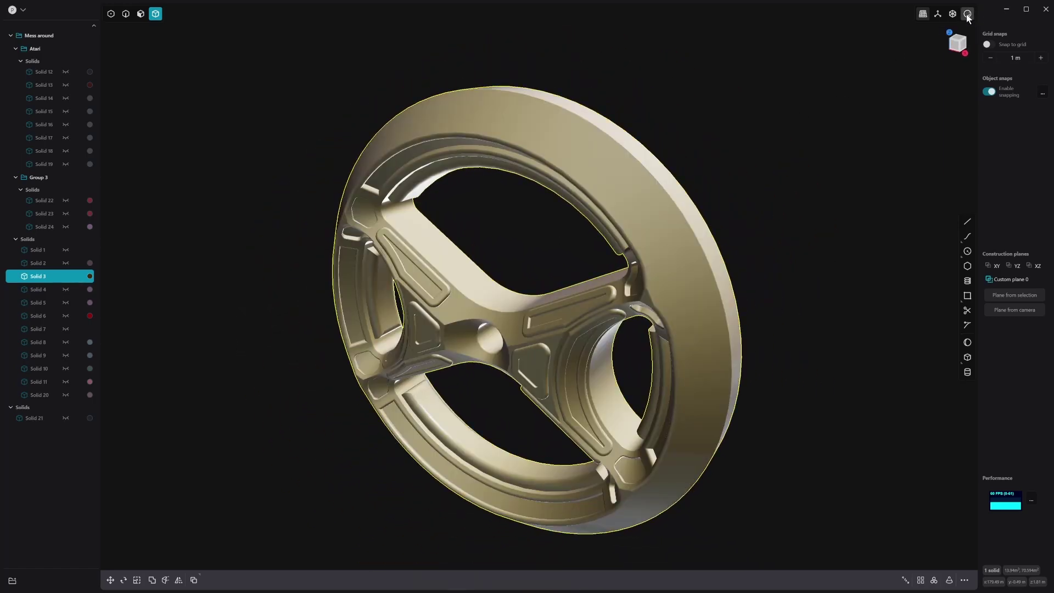
mouse_move(582, 236)
middle_mouse_down()
mouse_move(665, 215)
mouse_move(854, 121)
middle_mouse_up()
scroll(665, 217, "down", 2)
left_click(967, 14)
middle_click_drag(544, 336, 515, 335)
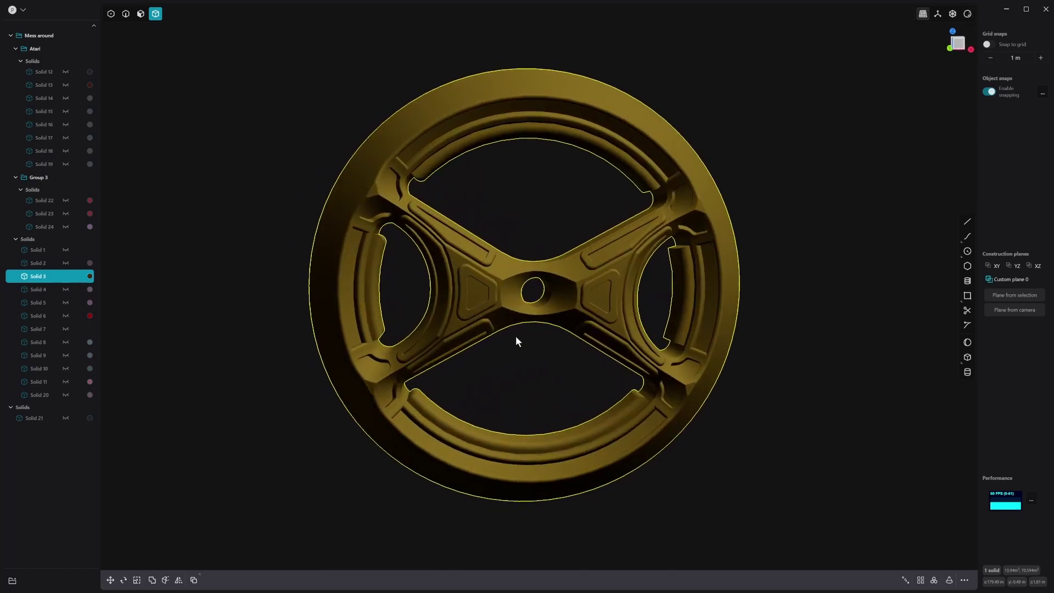
Bring back all solids and examine the coil spring and small block beside the wheel.
scroll(515, 335, "down", 2)
scroll(327, 457, "down", 1)
middle_click_drag(327, 457, 601, 417, "shift")
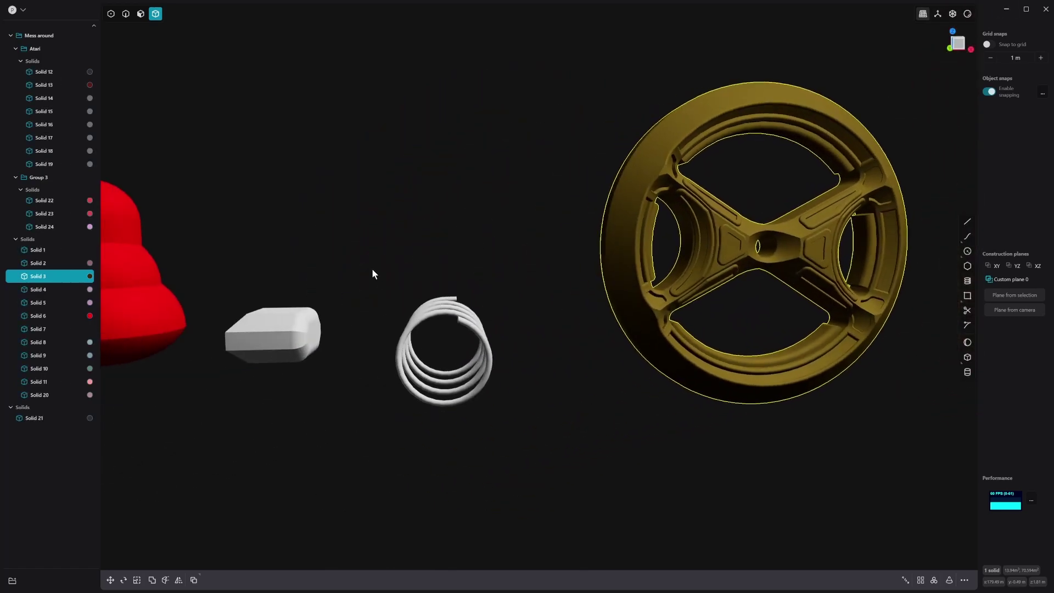
left_click_drag(372, 268, 574, 464)
middle_click_drag(562, 457, 524, 393, "shift")
left_click(508, 376)
left_click(522, 341)
scroll(568, 408, "down", 3)
Select the two key-shaped solids together and look them over.
middle_click_drag(610, 414, 275, 390)
left_click_drag(246, 373, 565, 540)
middle_click_drag(558, 541, 530, 481)
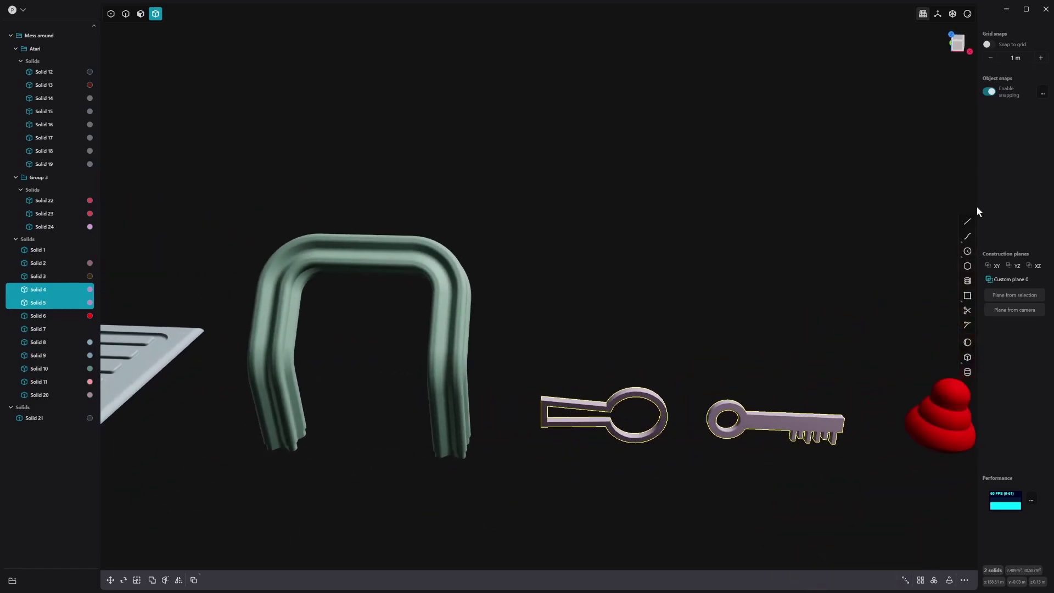
scroll(368, 476, "down", 2)
Isolate the green arched tube and inspect its grooved profile.
middle_click_drag(367, 476, 500, 338)
left_click(506, 406)
key("slash")
scroll(456, 413, "down", 1)
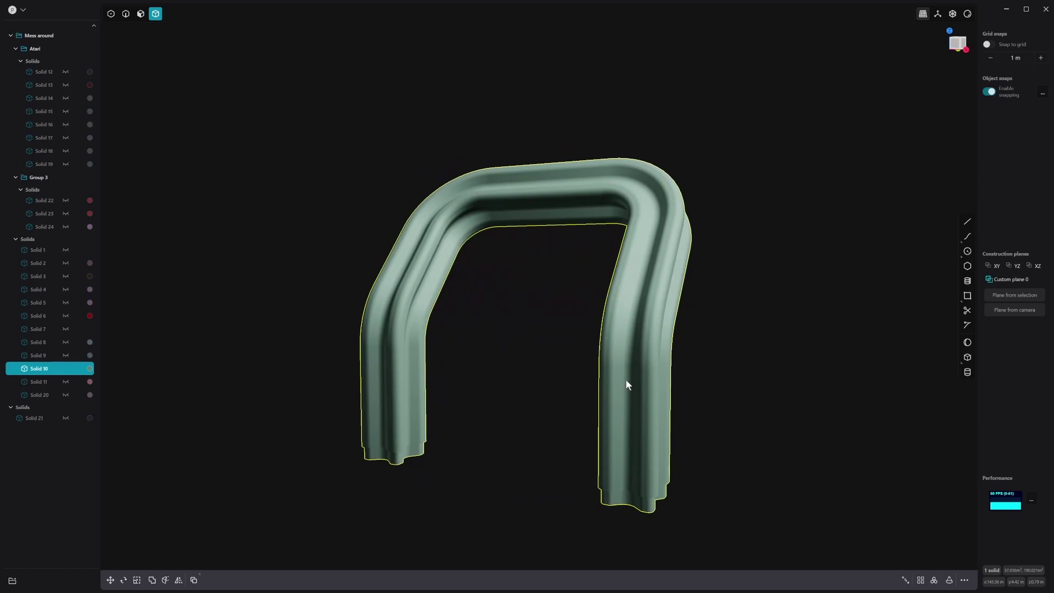
middle_click_drag(626, 383, 444, 366)
Isolate the kitchen sink, inspect its basin and drainboard, and show all solids again.
left_click(444, 366)
key("slash")
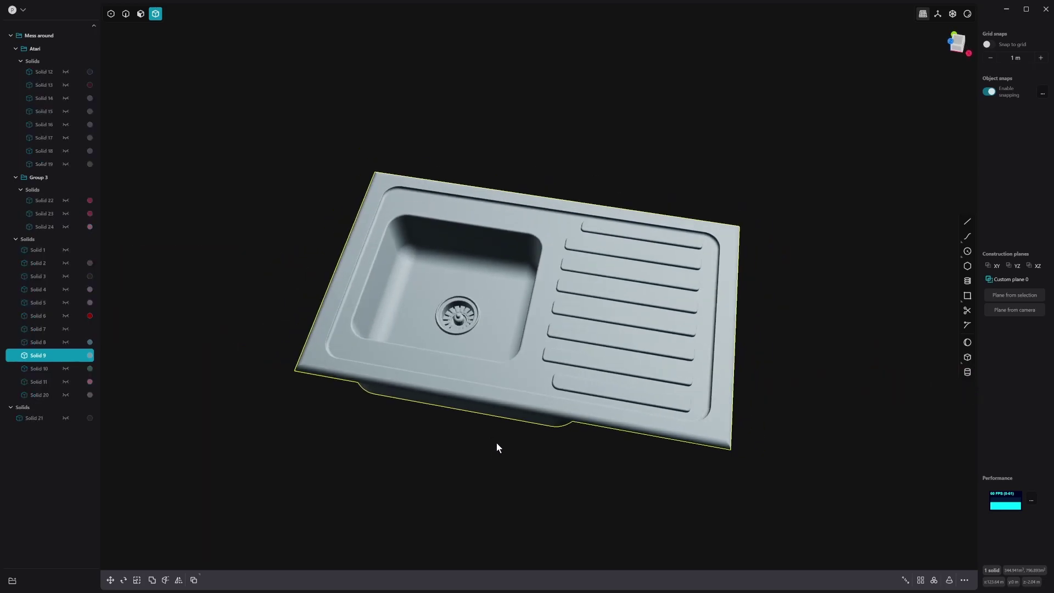
middle_click_drag(497, 445, 623, 329)
scroll(541, 424, "down", 3)
key("slash")
Isolate the pink mug, inspect its handle blends, and show all solids again.
left_click(602, 316)
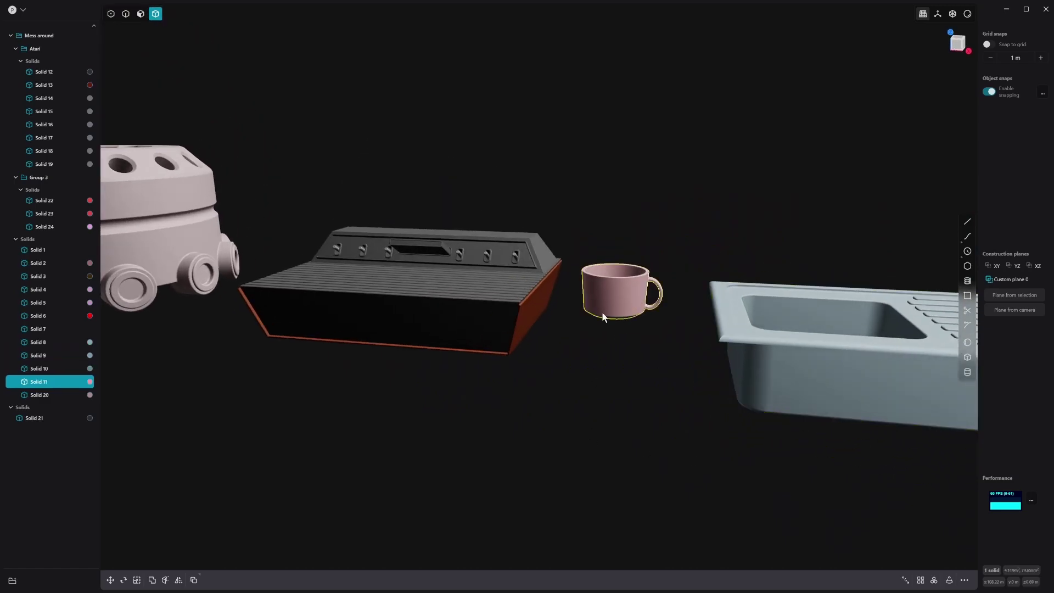
key("Escape")
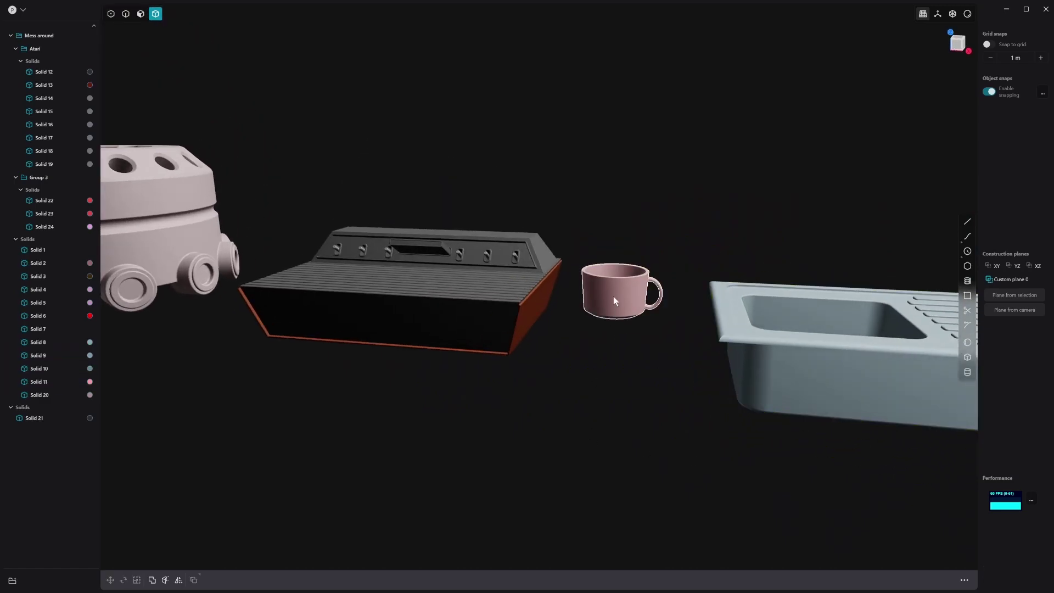
left_click(614, 296)
key("/")
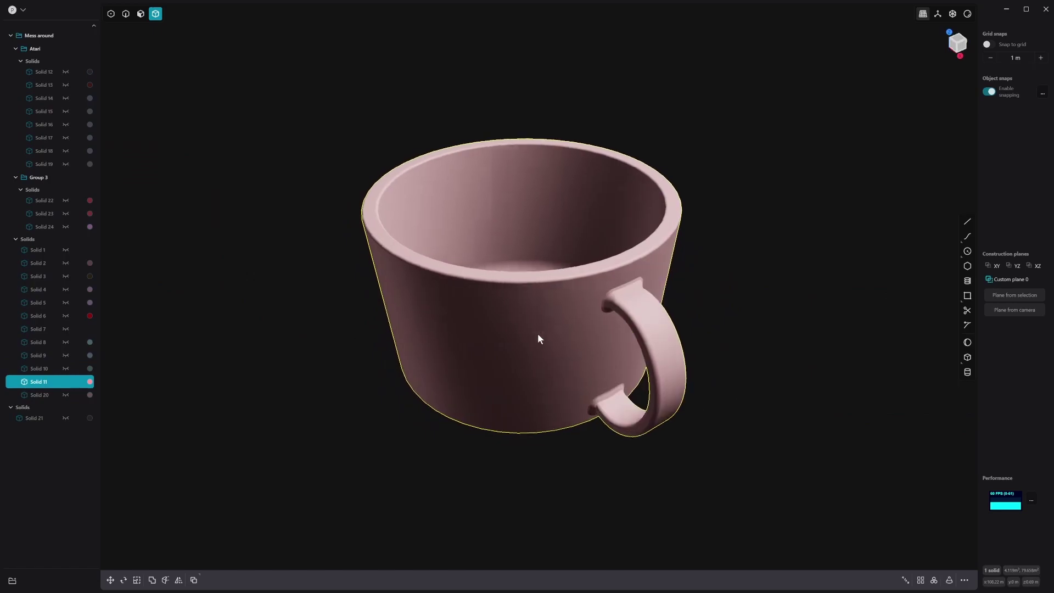
middle_click_drag(535, 332, 595, 313)
key("/")
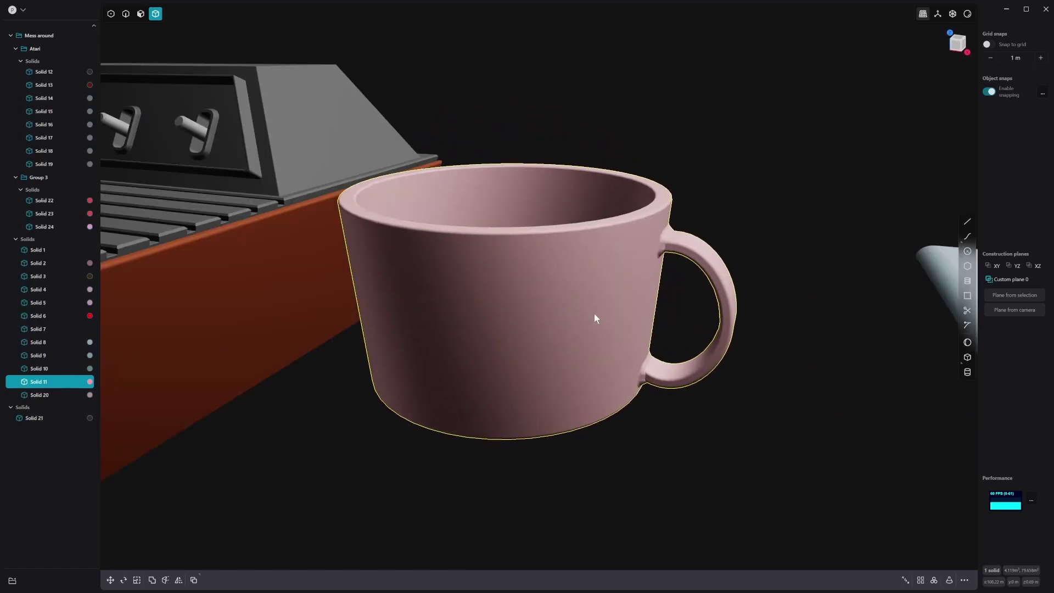
Select all solids of the Atari console, isolate them, and inspect the ribbed top and switches.
left_click_drag(277, 147, 670, 444)
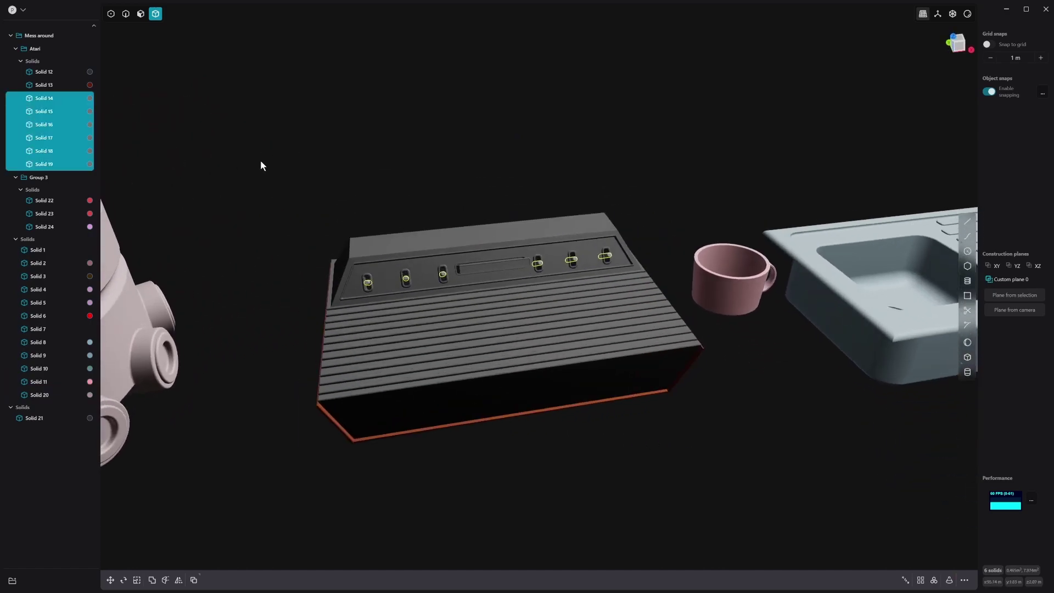
left_click_drag(261, 160, 707, 474)
middle_click_drag(423, 380, 329, 338)
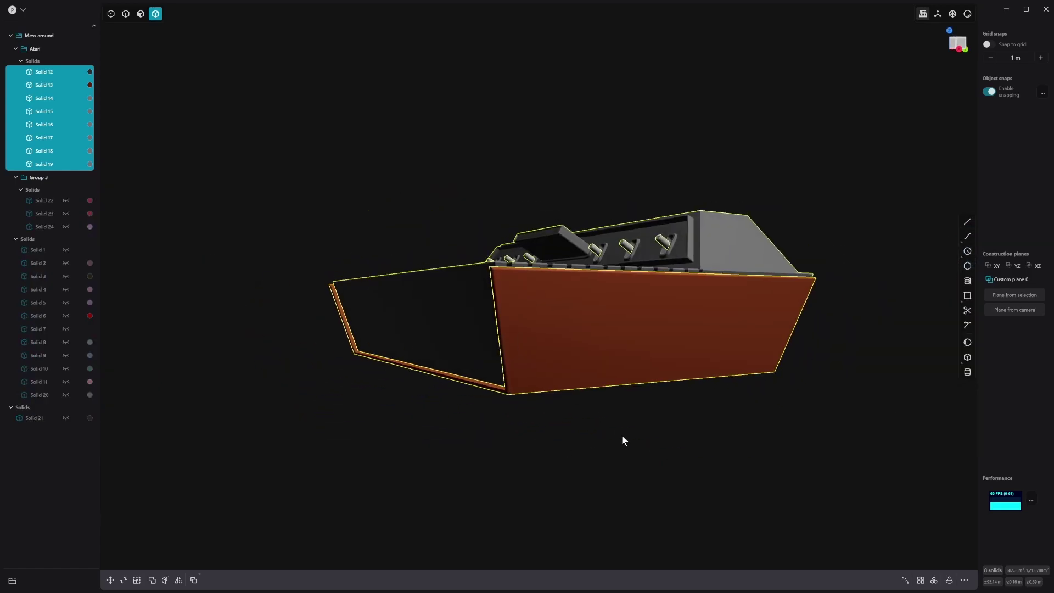
left_click(621, 442)
middle_click_drag(620, 446, 721, 379)
scroll(597, 476, "up", 3)
scroll(719, 382, "down", 5)
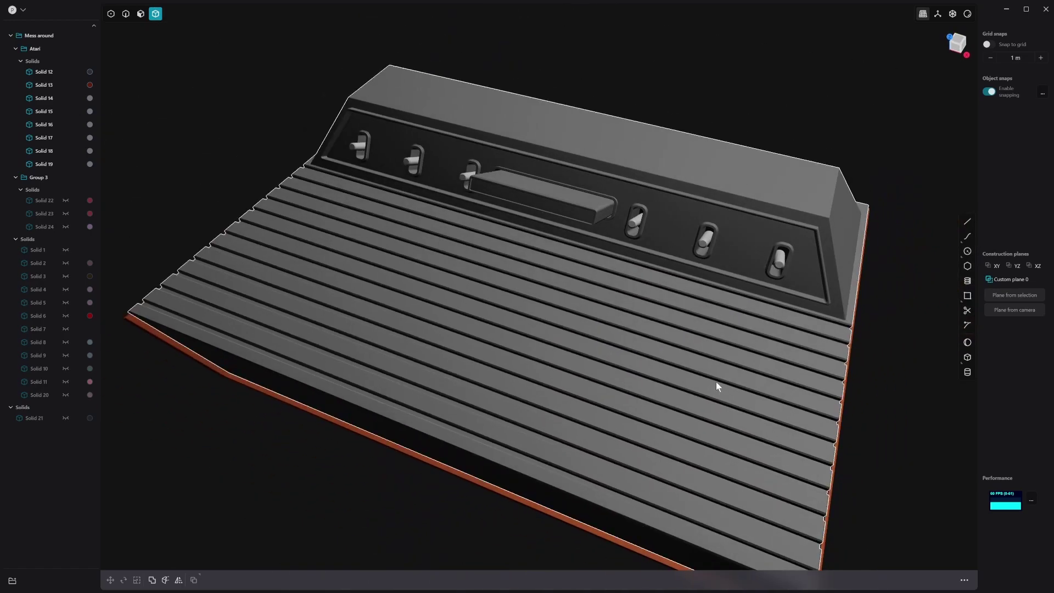
Create a construction plane from the Atari console's switch-panel face and save it as a custom plane.
key("3")
left_click(723, 272)
key("o")
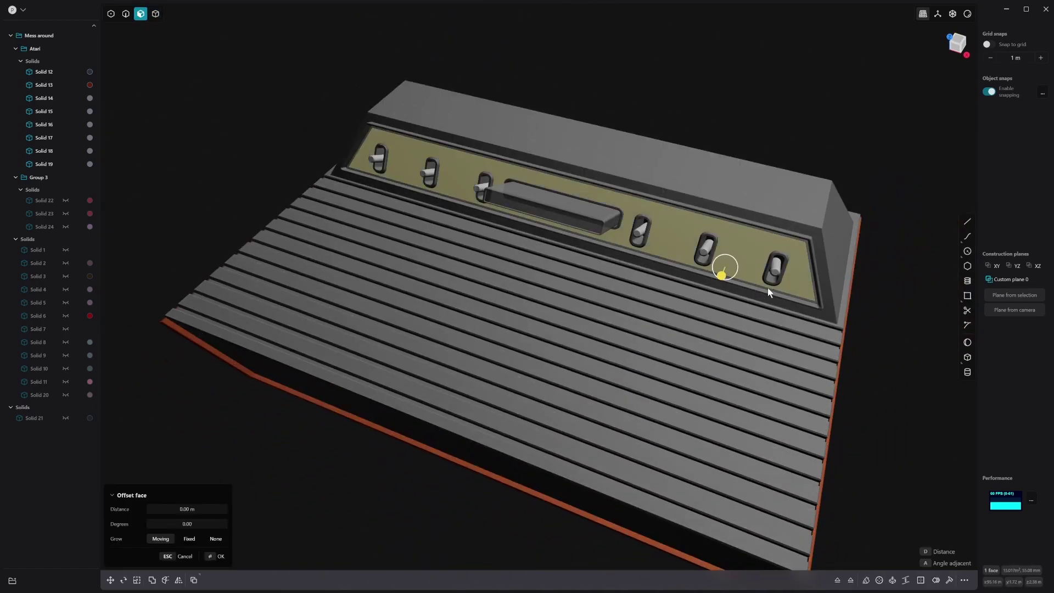
key("space")
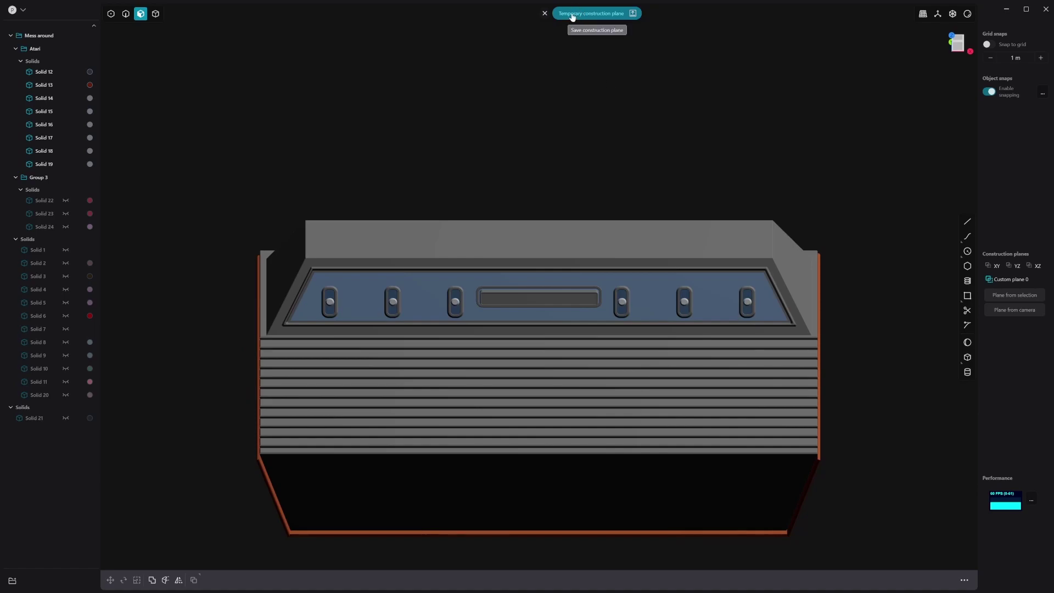
left_click(572, 16)
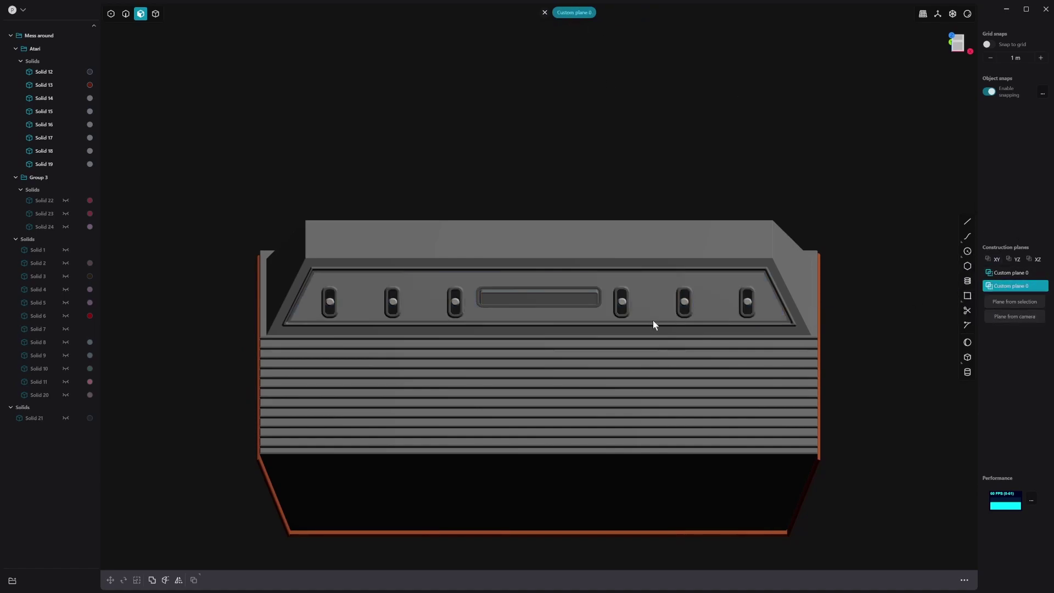
scroll(619, 414, "down", 3)
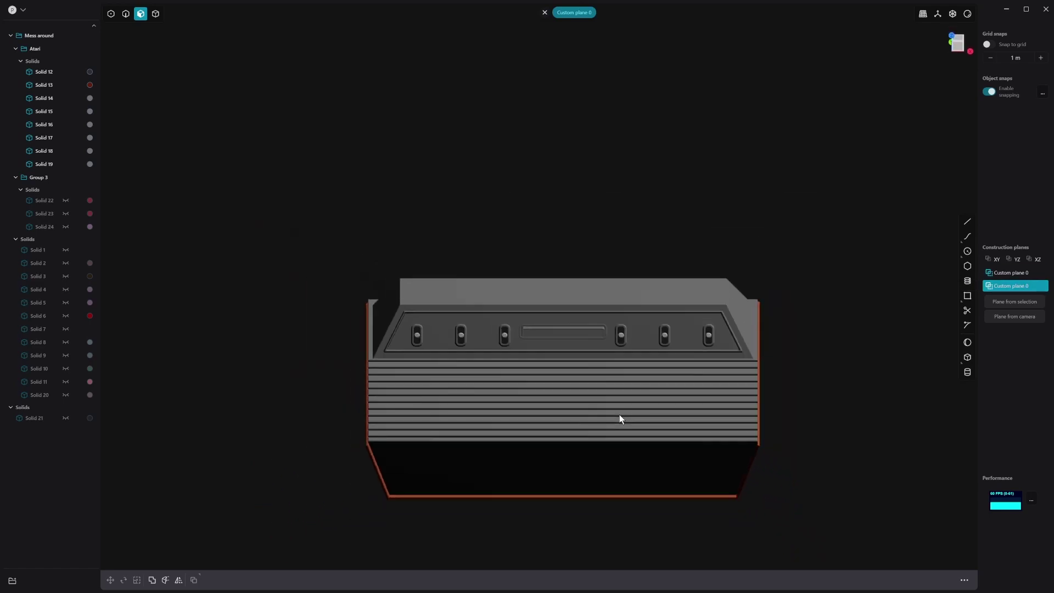
middle_click_drag(618, 414, 569, 450)
double_click(1010, 290)
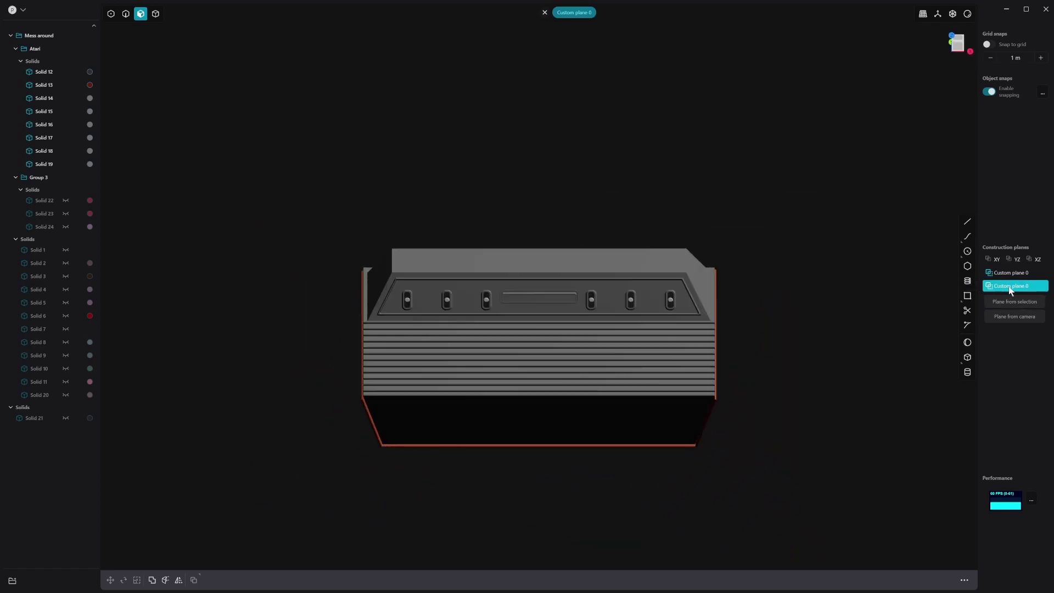
Sketch a small square on the switch panel between the first two switches.
scroll(735, 406, "down", 3)
middle_click_drag(707, 418, 722, 452, "shift")
scroll(565, 419, "up", 9)
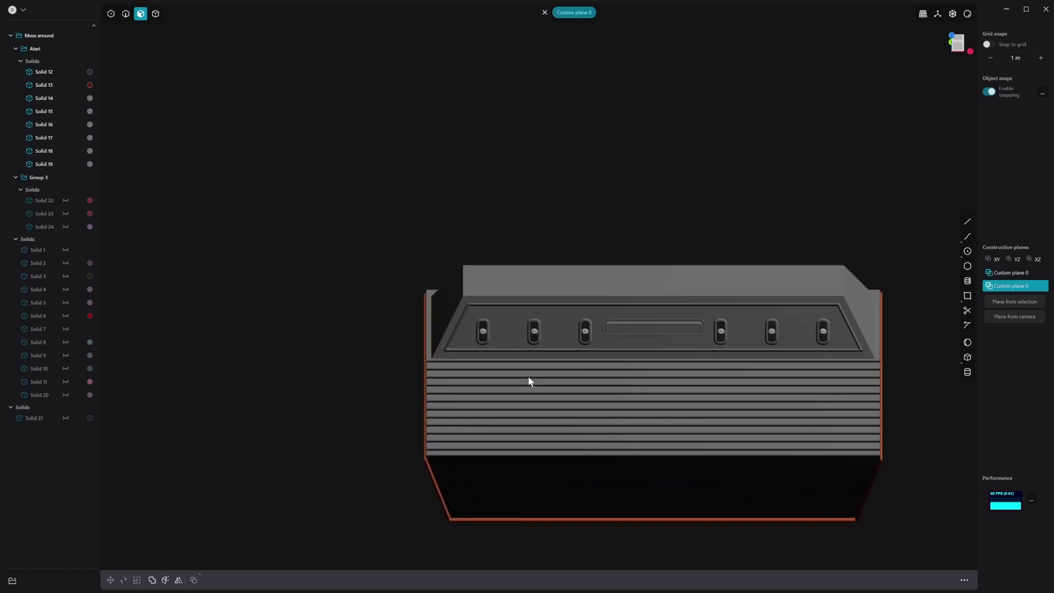
scroll(583, 296, "up", 1)
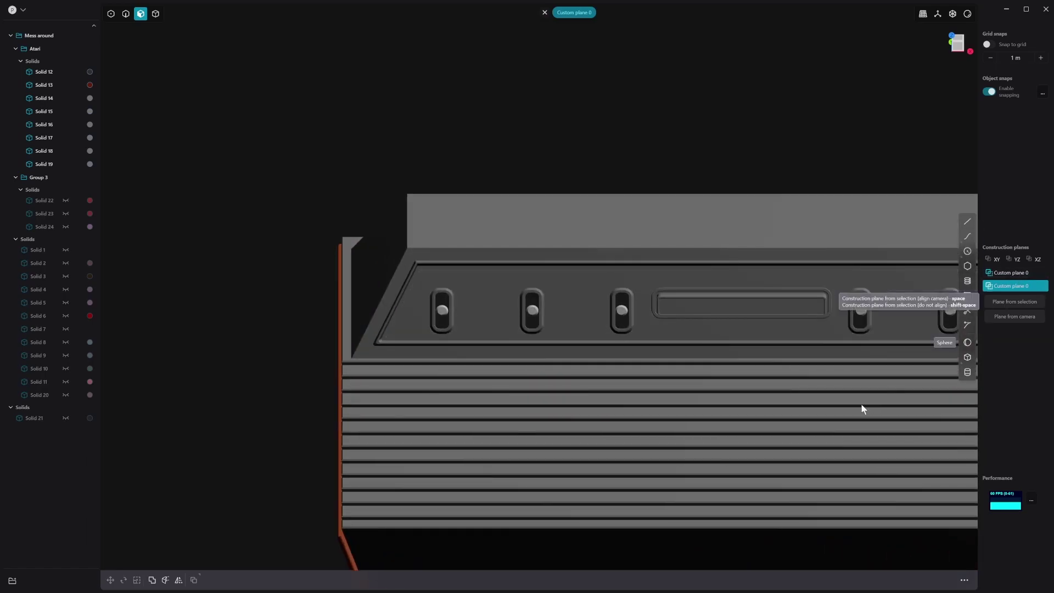
left_click(473, 278)
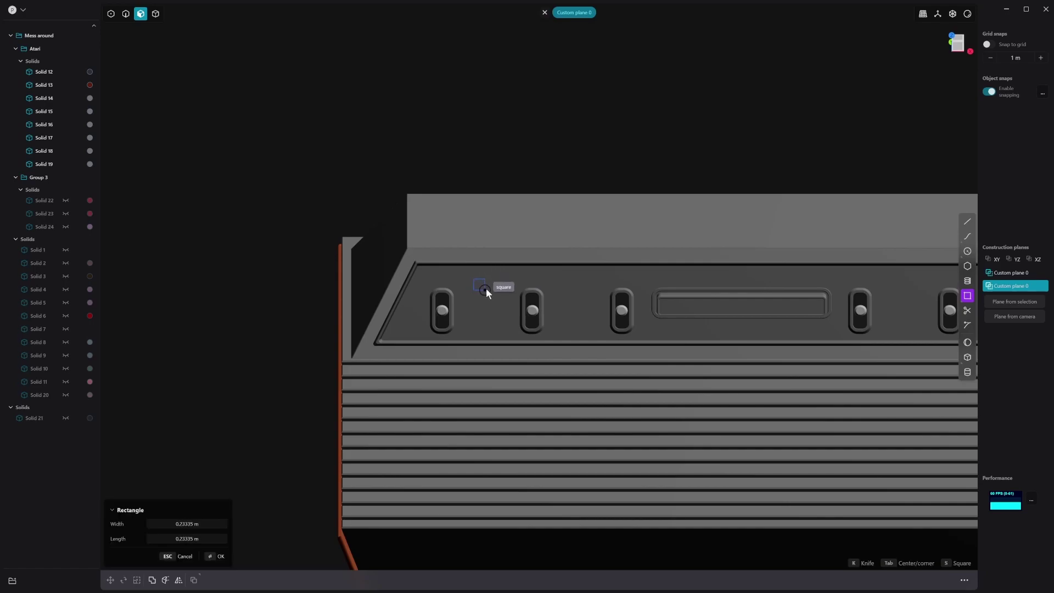
left_click(494, 291)
Extrude the small square about 0.47 m outward from the switch panel as a block.
middle_click_drag(493, 291, 439, 288)
scroll(487, 274, "up", 1)
left_click(489, 273)
key("e")
left_click_drag(475, 272, 462, 271)
middle_click_drag(462, 275, 481, 294)
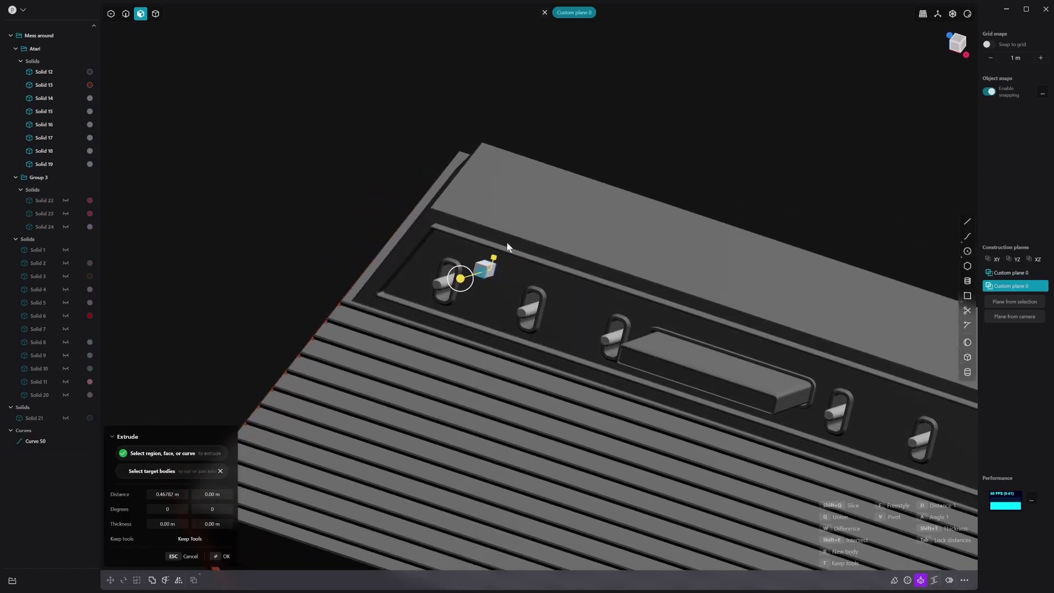
left_click(487, 267)
middle_click_drag(486, 267, 760, 389)
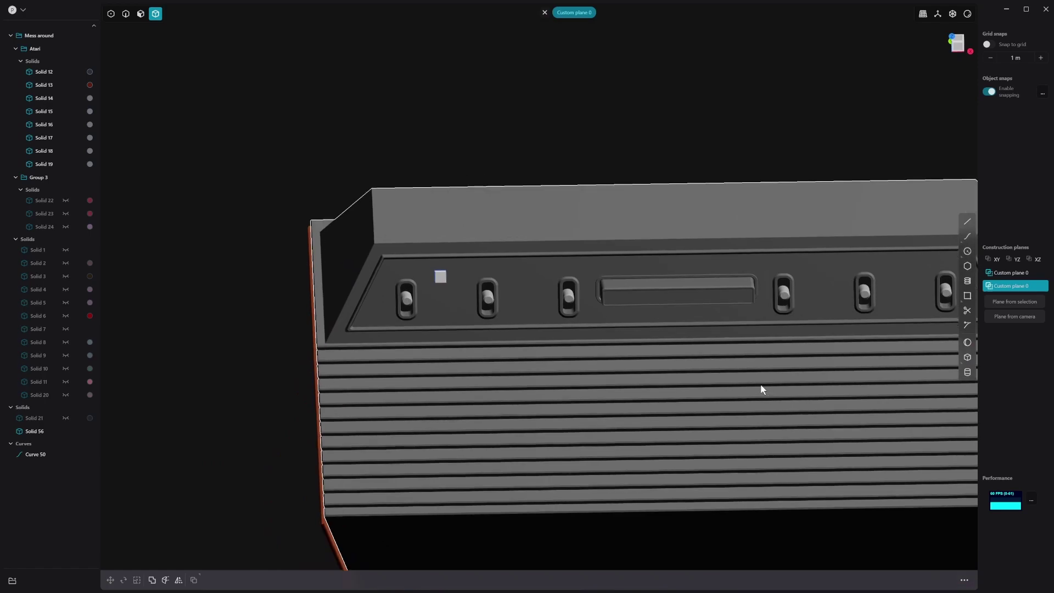
Make a rectangular array of three blocks down the switch panel over a distance of about 0.9 m.
left_click(439, 277)
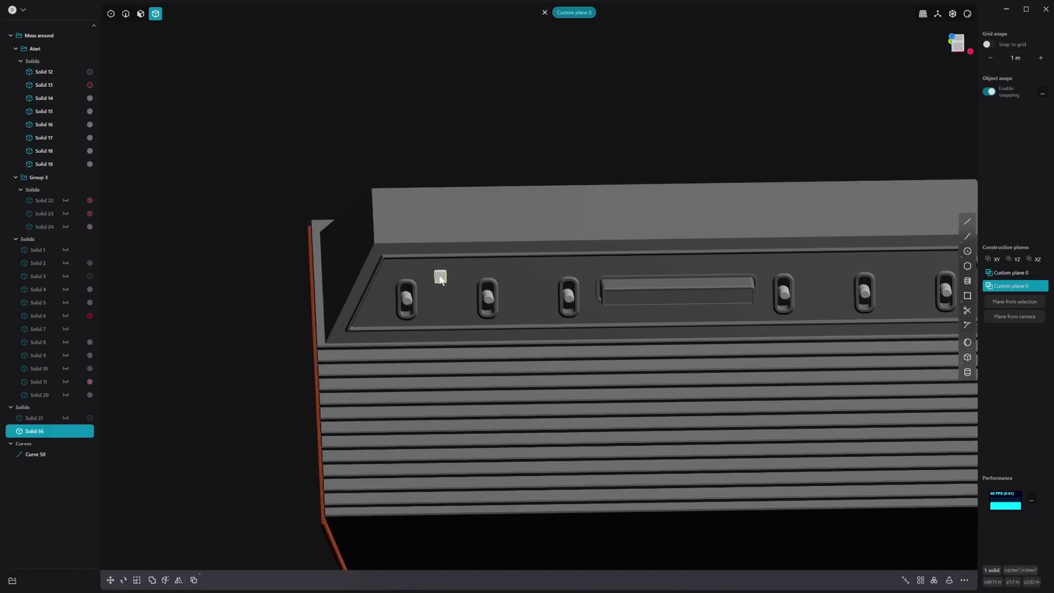
left_click(921, 581)
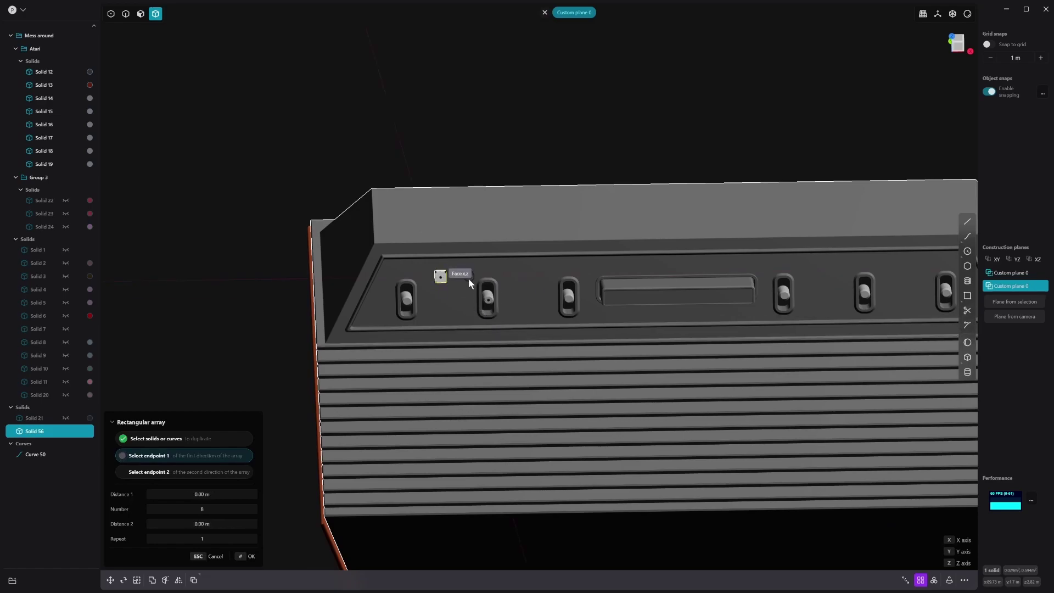
left_click(462, 316)
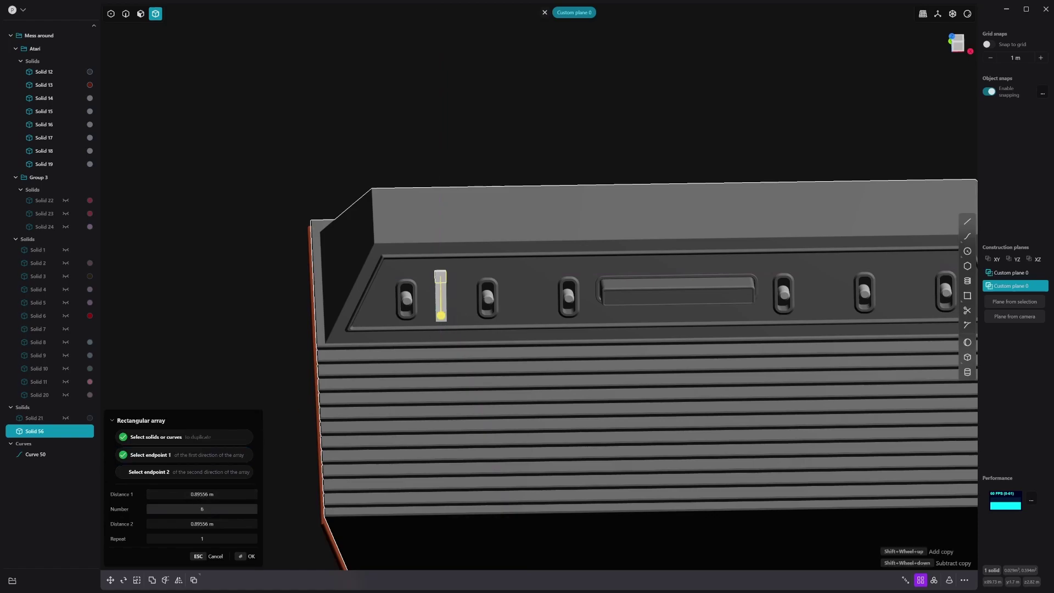
middle_click_drag(226, 490, 406, 340)
scroll(406, 341, "down", 5)
scroll(411, 329, "up", 8)
key("2")
middle_click_drag(574, 374, 584, 338)
scroll(584, 333, "up", 4)
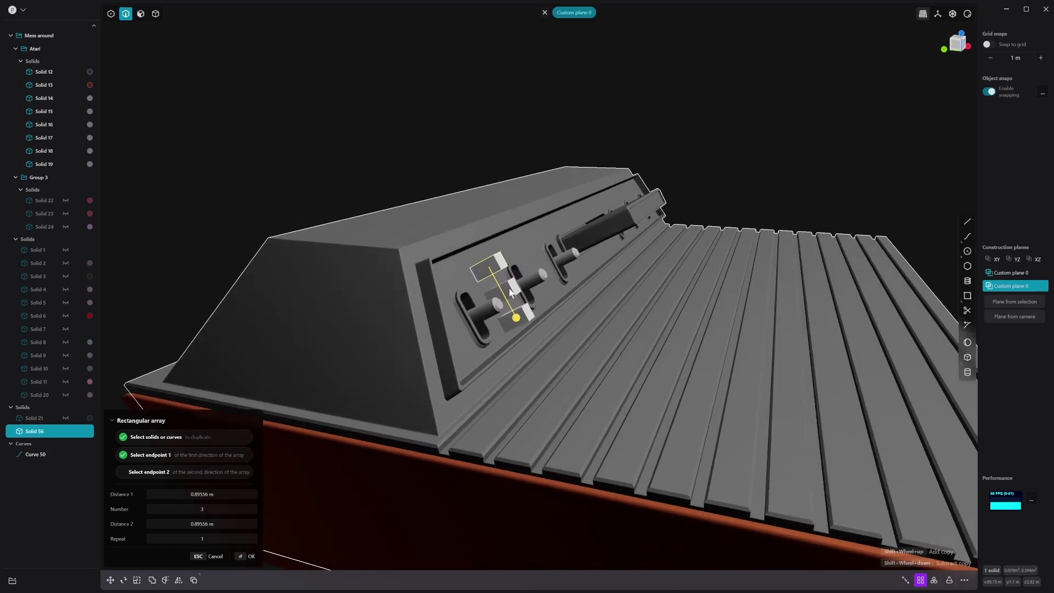
key("Return")
scroll(510, 294, "up", 1)
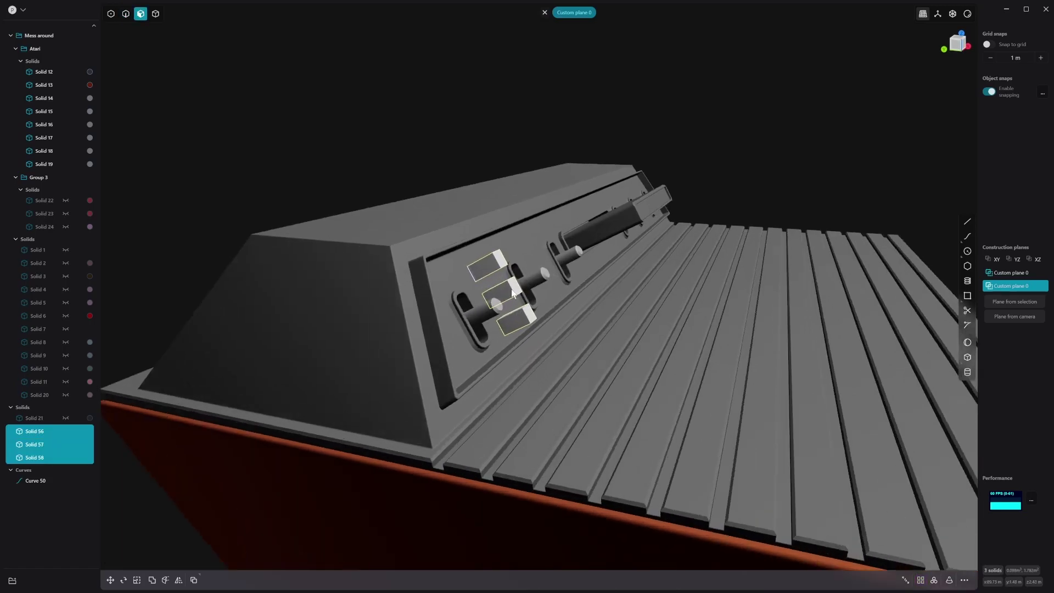
Delete the three arrayed blocks and the square curve from the switch panel.
key("Delete")
key("e")
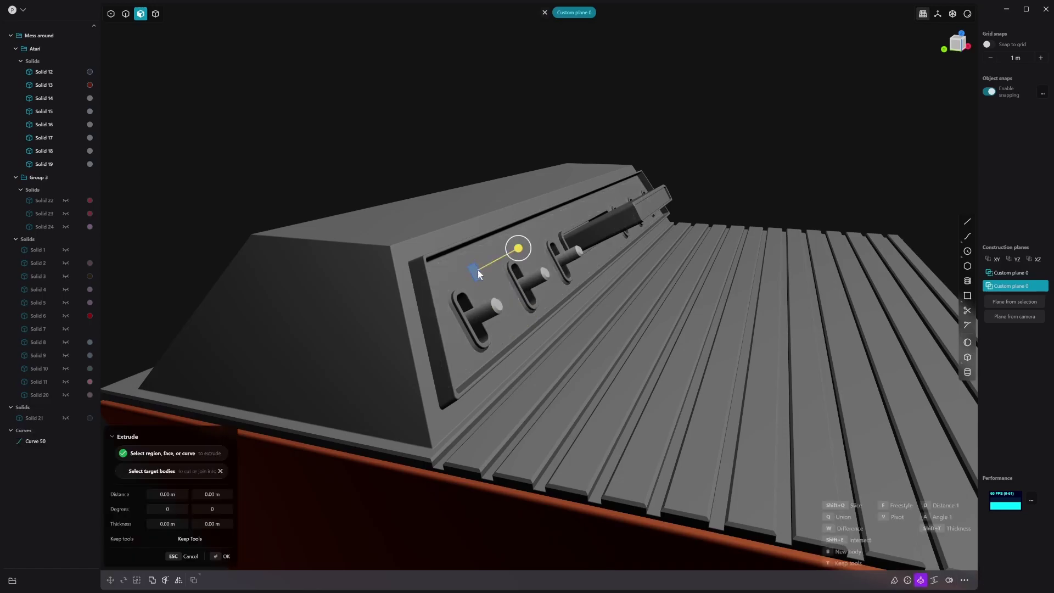
key("2")
key("Escape")
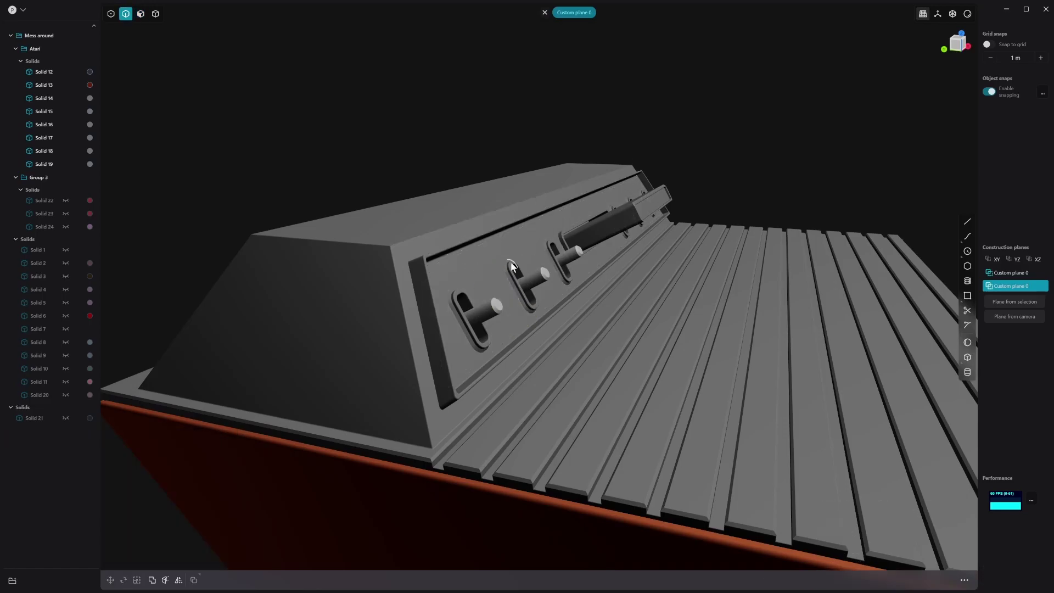
Review the control-point, edge, face and solid selection modes, and select the Atari console's top face.
middle_click_drag(755, 397, 675, 390)
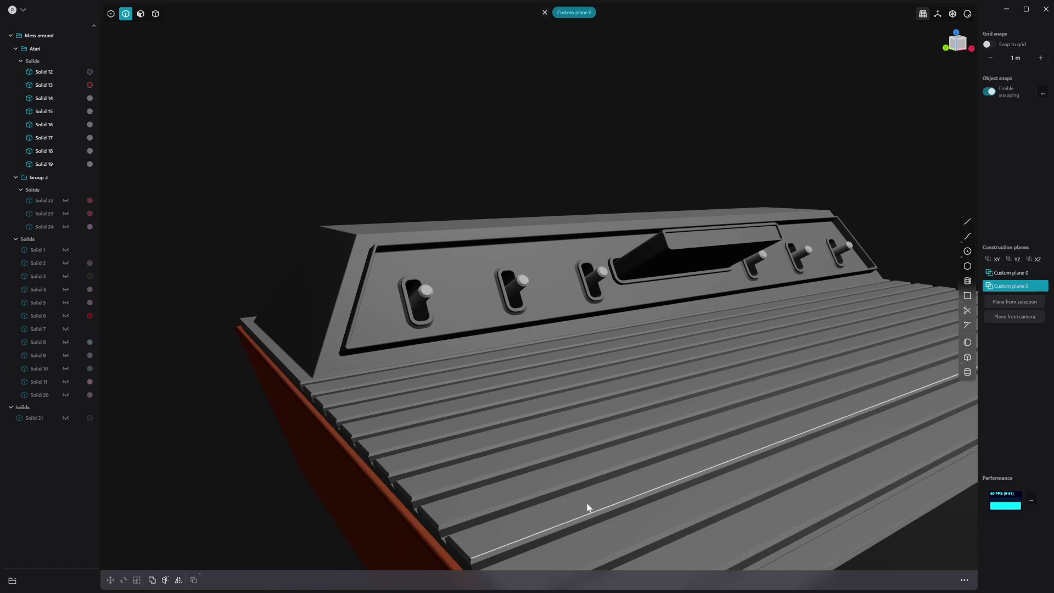
middle_click_drag(250, 469, 385, 237)
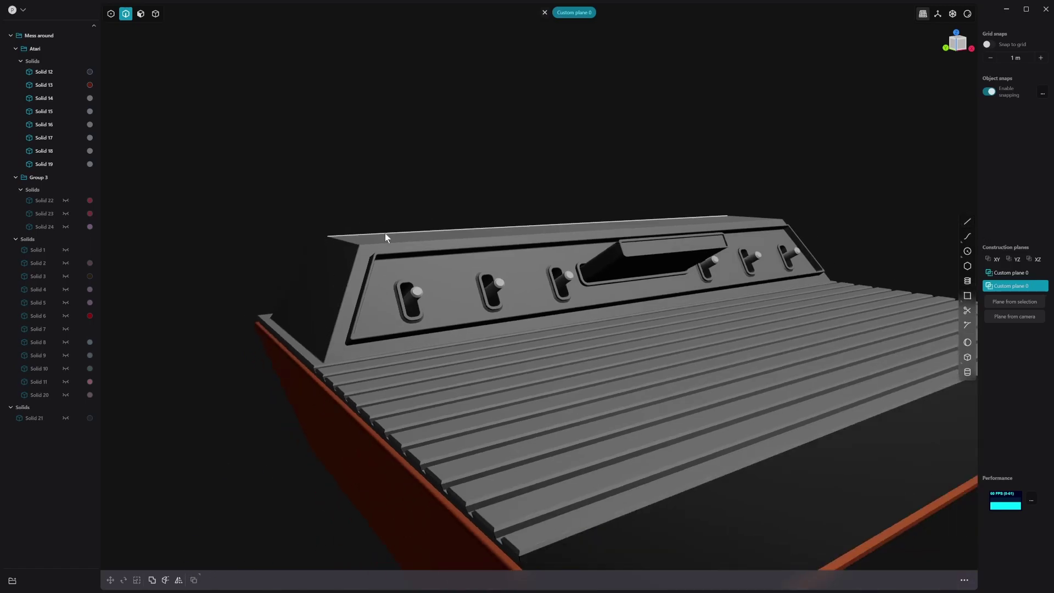
middle_click_drag(451, 238, 522, 268)
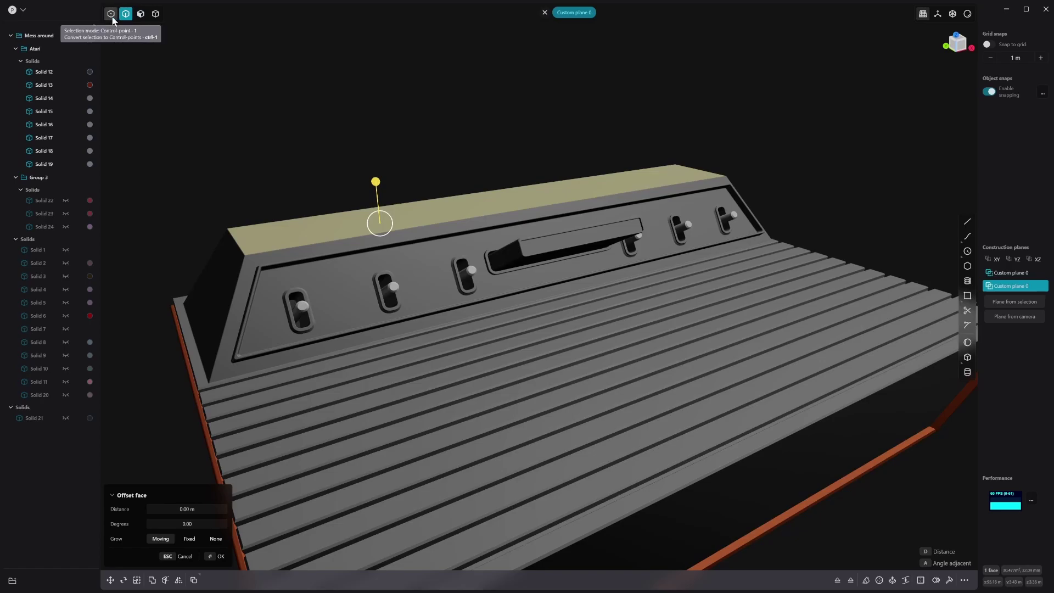
left_click(110, 18)
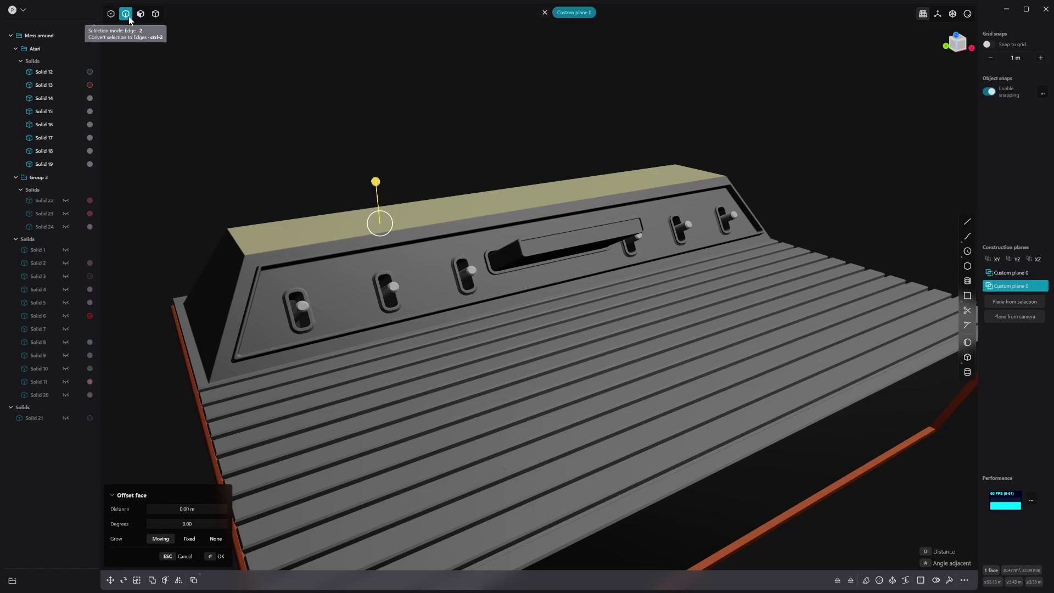
key("3")
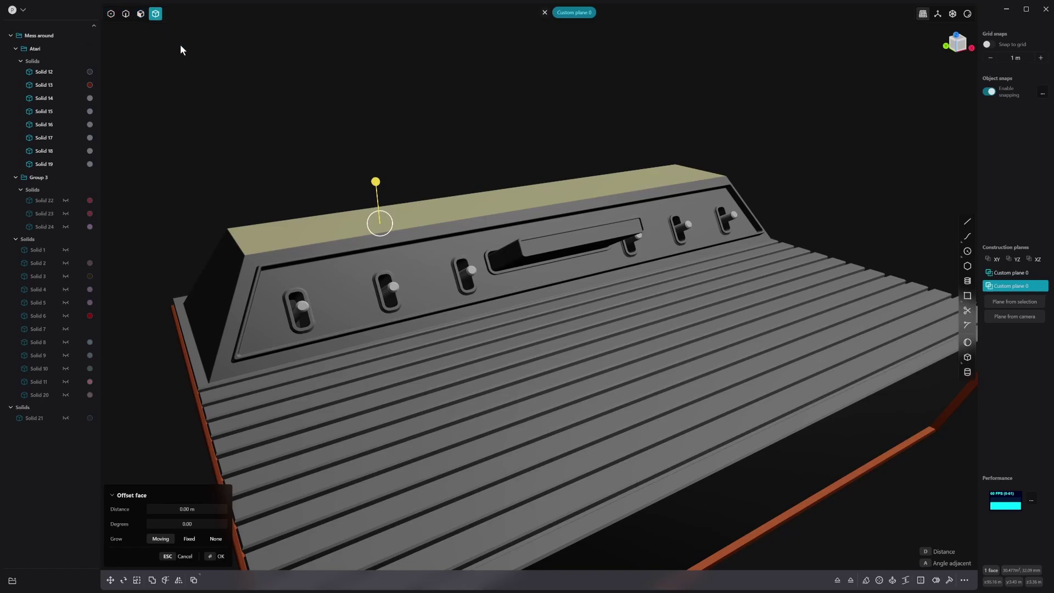
scroll(427, 202, "down", 1)
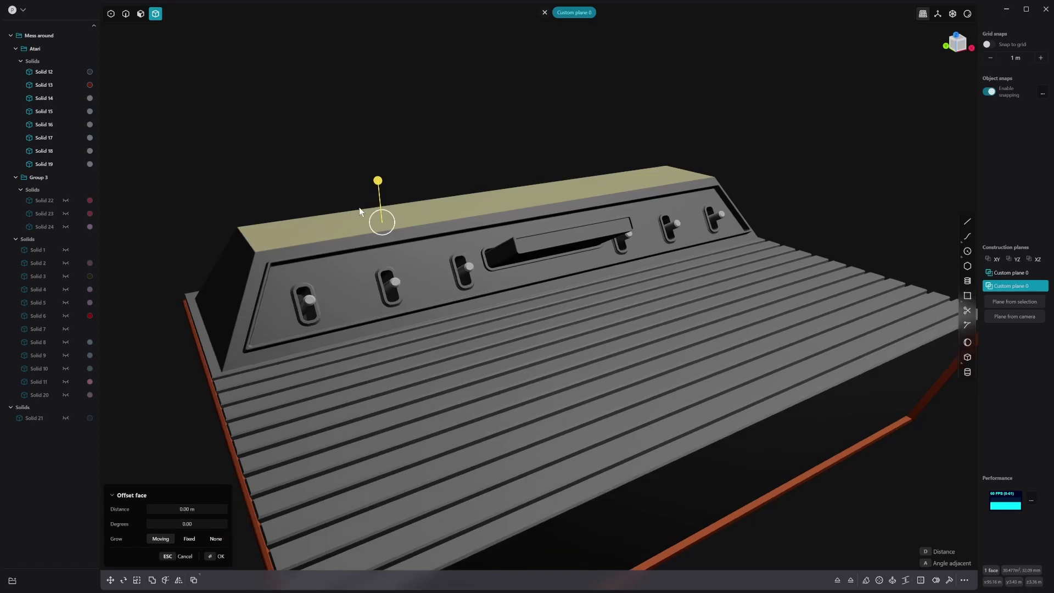
key("Escape")
key("3")
left_click(357, 221)
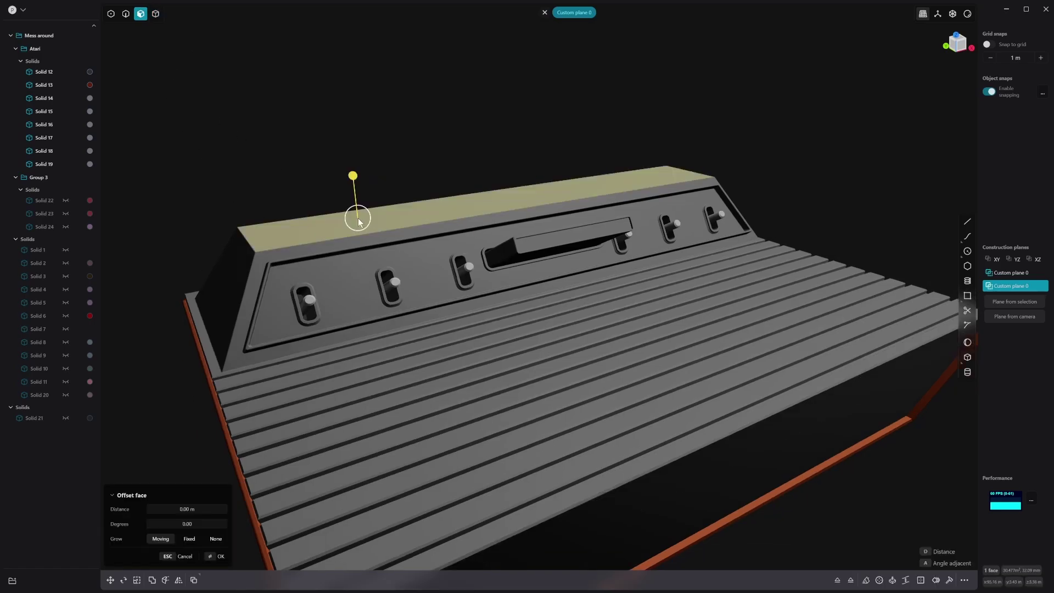
Inspect the Atari console from the front with its top face selected, and show all solids again.
middle_click_drag(357, 222, 580, 430)
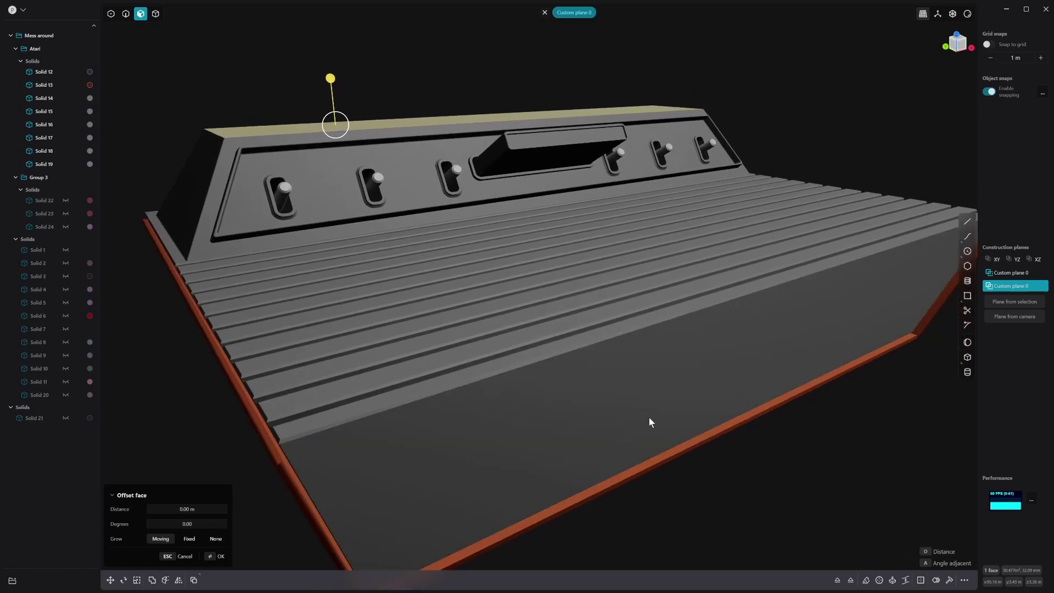
middle_click_drag(866, 522, 916, 534)
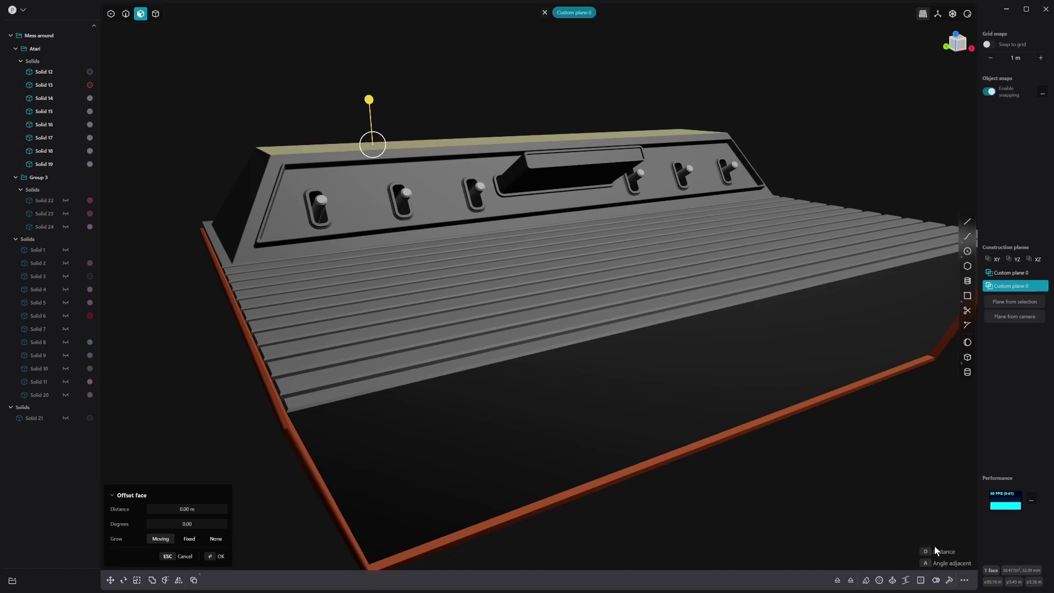
scroll(637, 459, "down", 1)
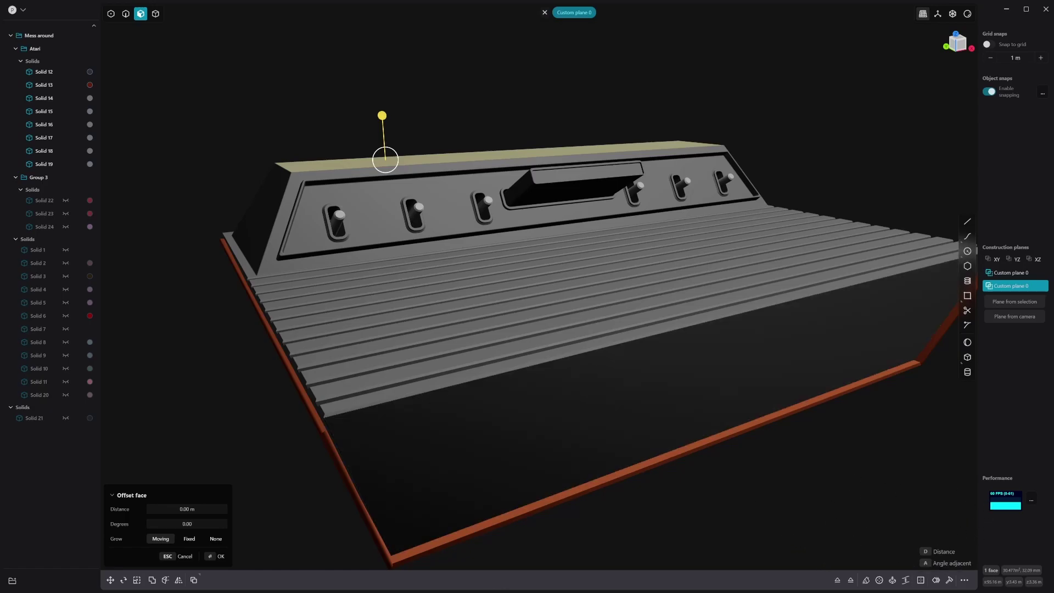
scroll(670, 496, "down", 2)
scroll(670, 496, "down", 2)
middle_click_drag(660, 483, 596, 478)
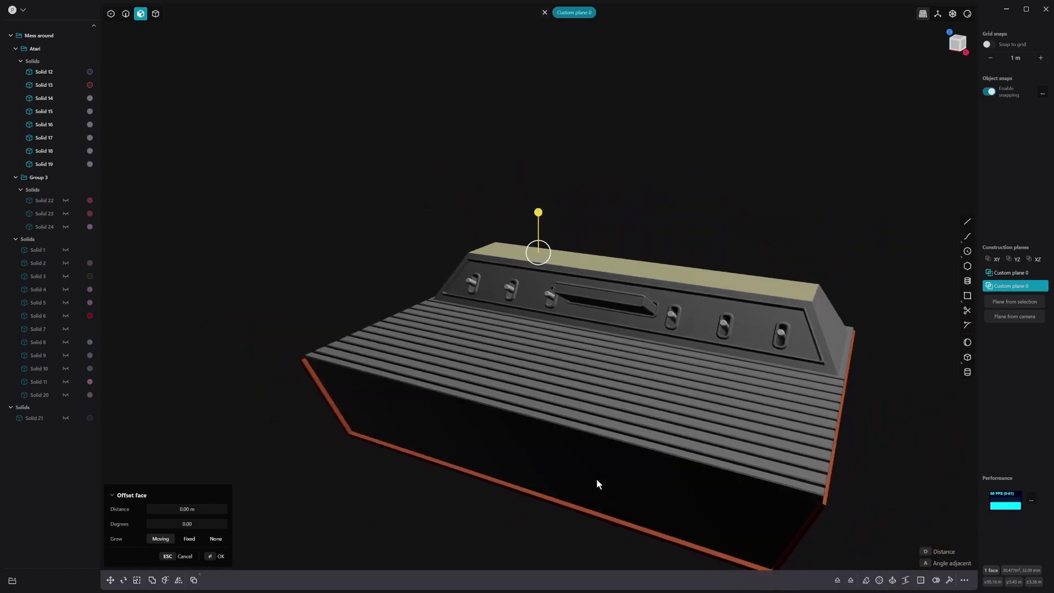
scroll(572, 480, "down", 3)
key("slash")
Isolate the round body with the ring of holes and protruding stubs, and inspect its underside.
scroll(524, 223, "down", 3)
middle_click_drag(523, 223, 586, 273, "shift")
left_click(396, 272)
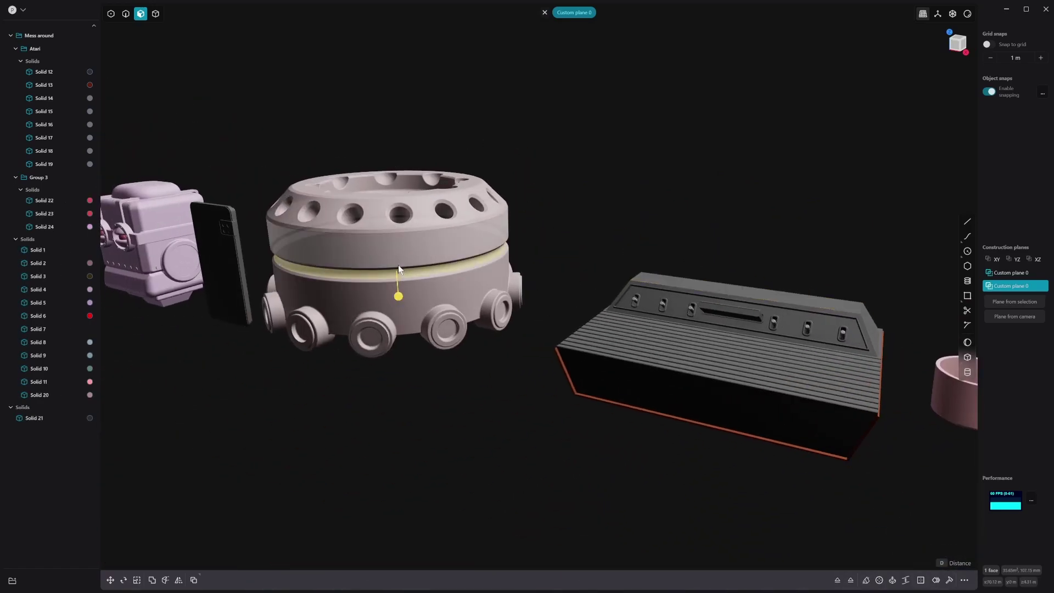
left_click(397, 263)
key("4")
left_click(408, 241)
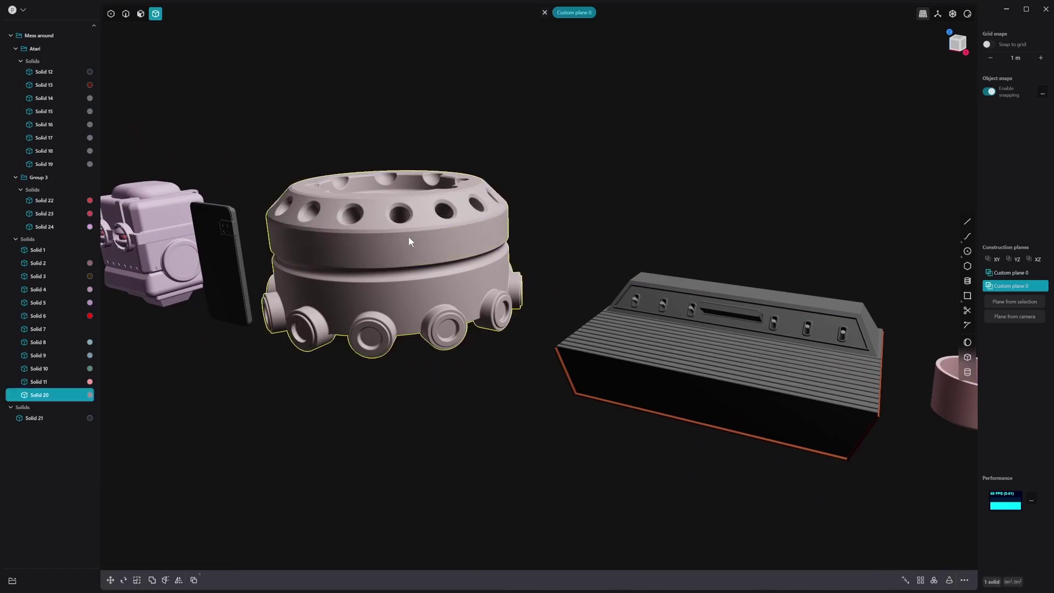
key("slash")
middle_click_drag(434, 295, 689, 348)
left_click(687, 344)
scroll(705, 364, "up", 3)
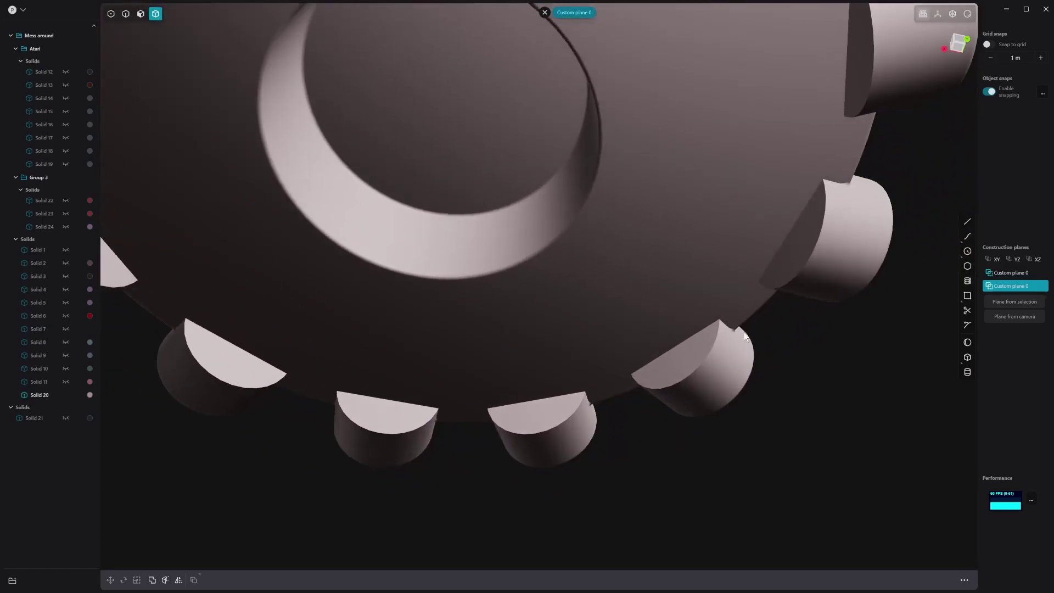
scroll(733, 337, "down", 2)
middle_click_drag(727, 339, 672, 361)
scroll(729, 343, "up", 1)
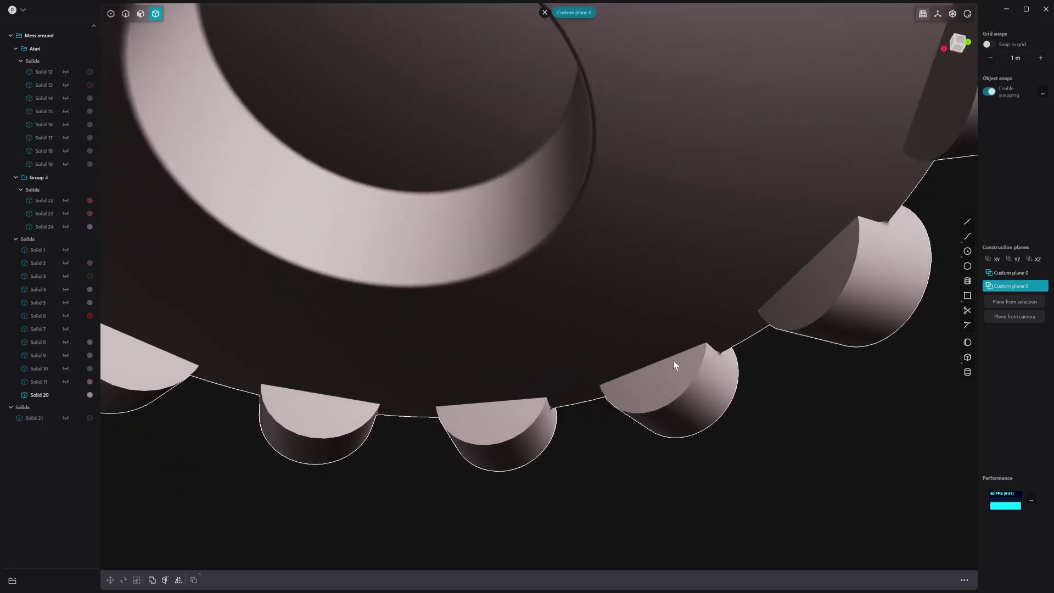
Select the straight edges where the twelve cylindrical stubs meet the underside of the round body.
key("3")
key("2")
left_click(664, 357)
left_click(799, 271, "shift")
middle_click_drag(800, 270, 730, 232)
left_click(729, 231)
left_click(305, 381)
left_click(508, 347)
middle_click_drag(358, 377, 509, 418)
left_click(415, 358)
left_click(620, 411)
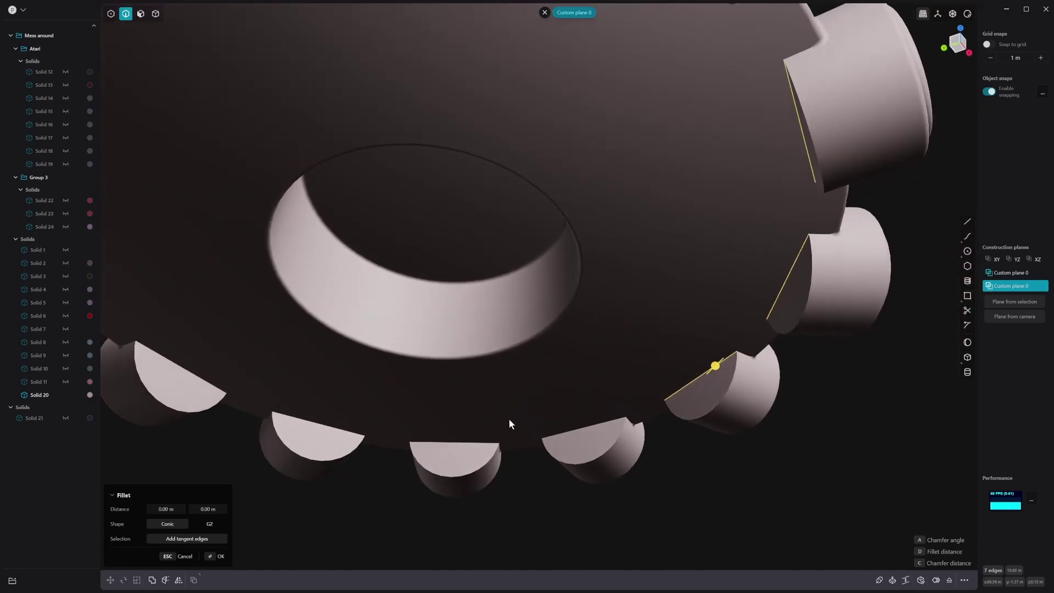
left_click(589, 435)
left_click(448, 442)
middle_click_drag(304, 419, 494, 362)
left_click(349, 480)
left_click(236, 437)
Try to fillet the twelve straight stub edges on the underside of the round body.
middle_click_drag(473, 439, 493, 402)
scroll(461, 347, "up", 5)
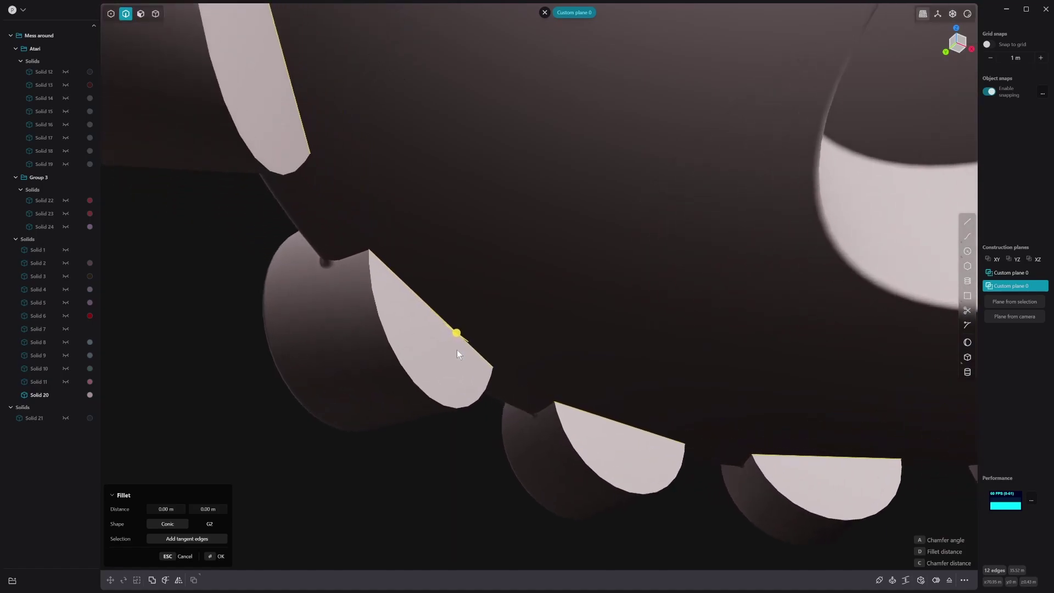
left_click_drag(457, 335, 541, 365)
key("Escape")
key("f")
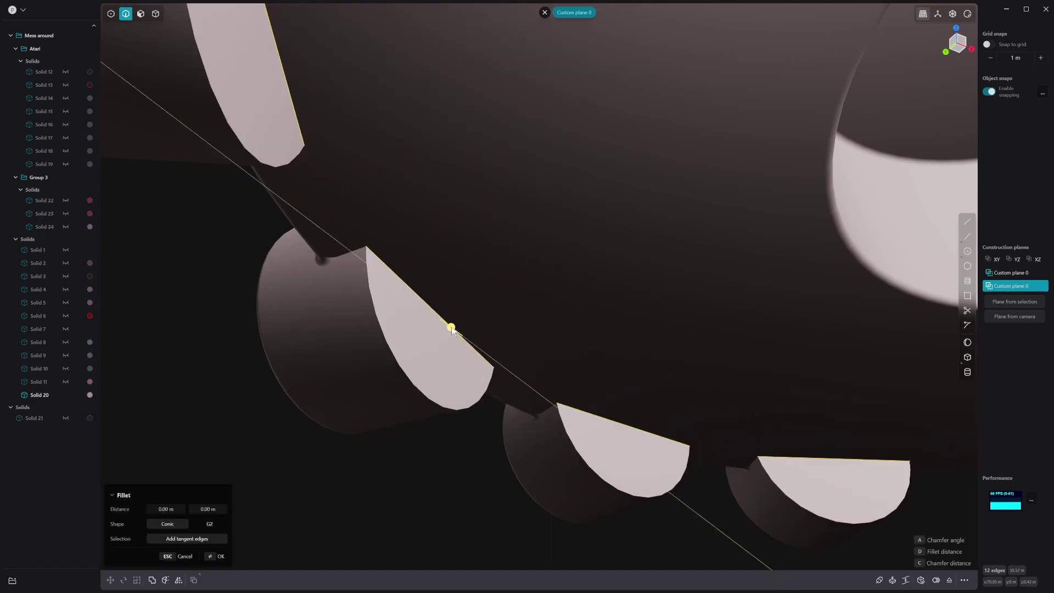
left_click_drag(451, 327, 426, 308)
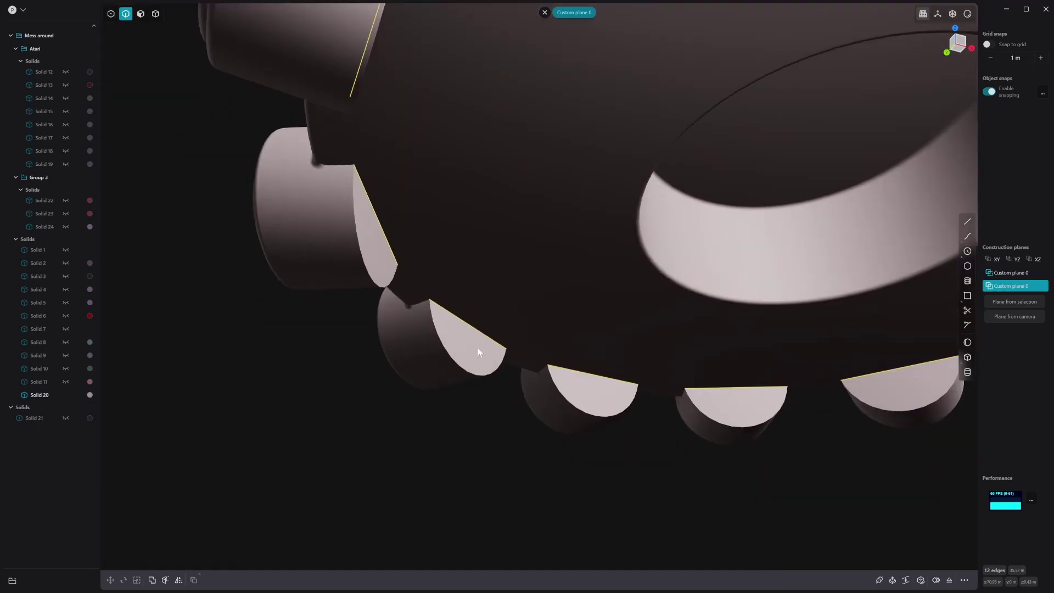
key("b")
scroll(412, 388, "down", 3)
middle_click_drag(409, 391, 488, 424)
Show all solids again and box-select all edges of the phone model.
key("slash")
scroll(470, 386, "down", 1)
scroll(471, 387, "up", 1)
scroll(532, 375, "down", 8)
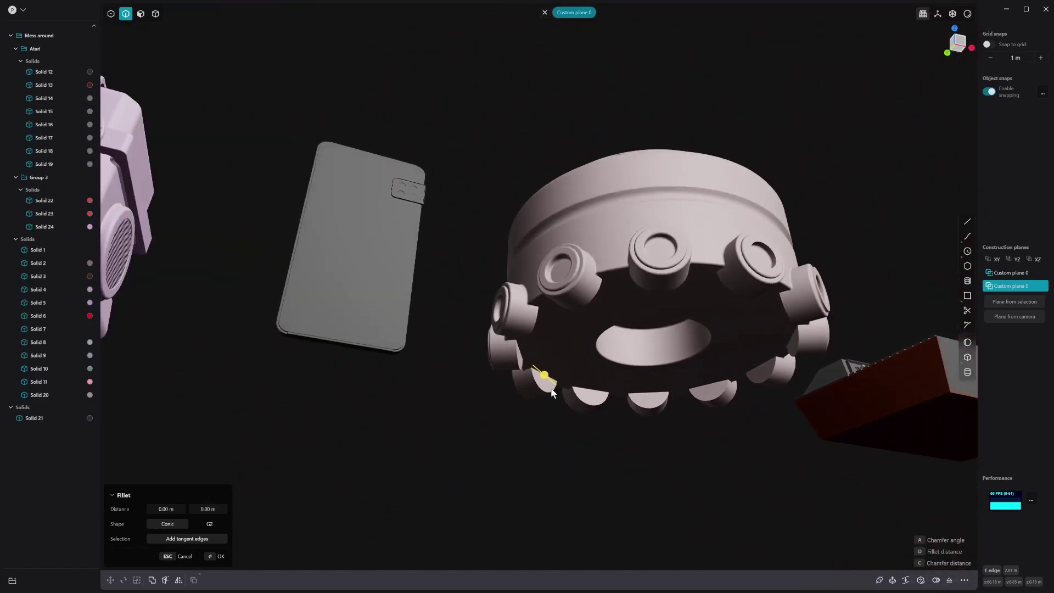
middle_click_drag(547, 383, 590, 482)
left_click_drag(299, 242, 439, 553)
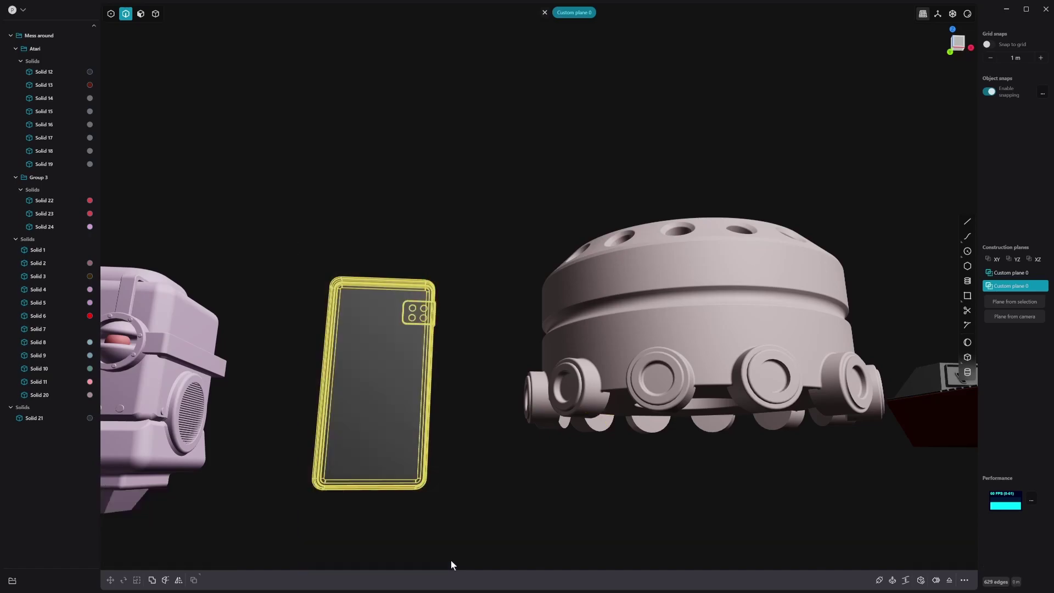
Clear the phone's edge selection, change to solid selection mode and select the goggled robot head.
middle_click_drag(472, 461, 370, 539)
scroll(345, 395, "up", 3)
left_click(497, 253)
middle_click_drag(497, 252, 321, 357)
key("4")
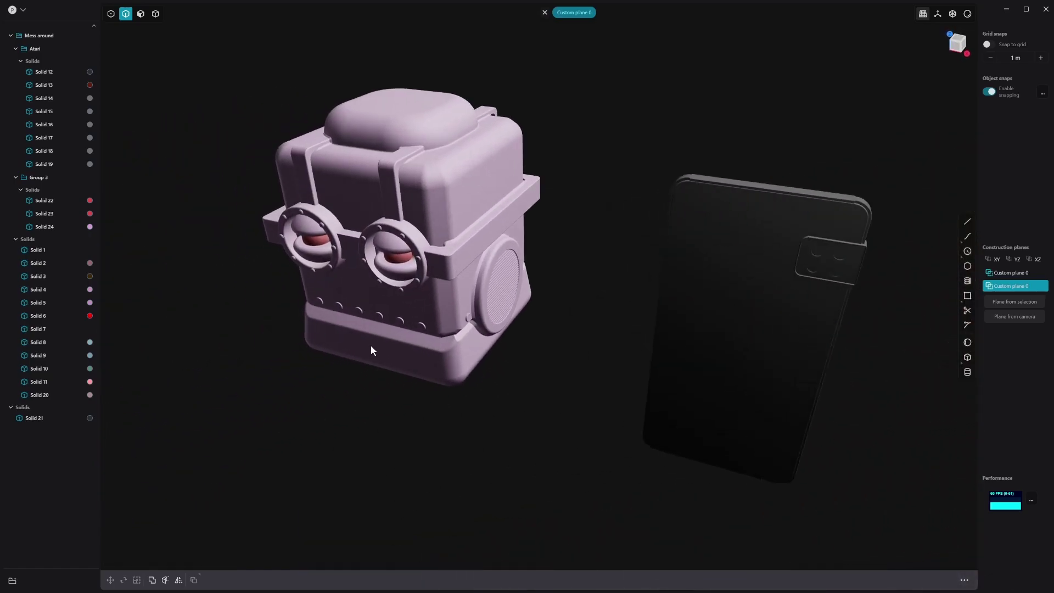
left_click(370, 287)
mouse_move(370, 287)
middle_mouse_down()
mouse_move(485, 271)
mouse_move(615, 231)
mouse_move(552, 234)
mouse_move(592, 253)
mouse_move(553, 241)
mouse_move(478, 266)
mouse_move(491, 285)
mouse_move(405, 282)
mouse_move(582, 308)
mouse_move(497, 340)
mouse_move(468, 387)
mouse_move(482, 395)
mouse_move(561, 351)
mouse_move(598, 384)
mouse_move(679, 378)
mouse_move(576, 392)
middle_mouse_up()
Switch the viewport to the rendered display and view the whole row of models from several angles.
left_click(967, 13)
scroll(348, 417, "down", 5)
middle_click_drag(347, 417, 537, 389)
middle_click_drag(933, 400, 640, 391, "shift")
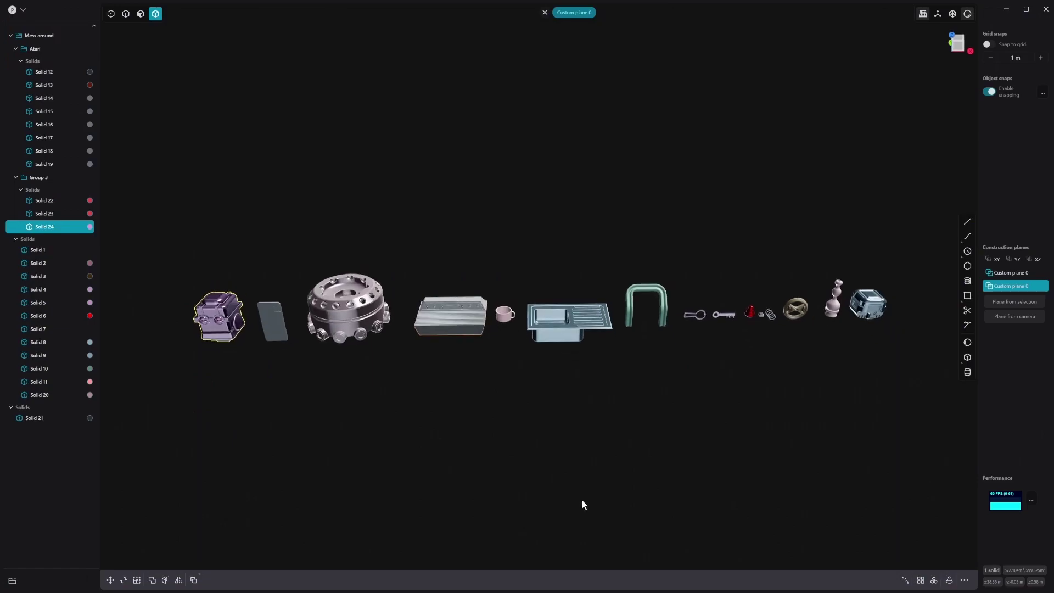
middle_click_drag(581, 499, 632, 499)
middle_click_drag(544, 457, 564, 432)
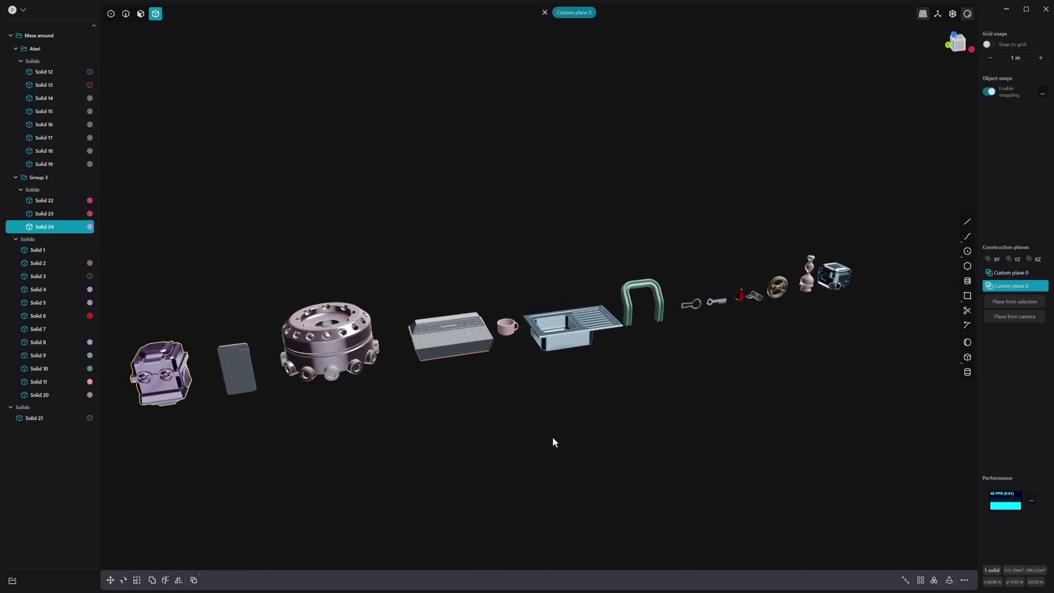
middle_click_drag(552, 442, 537, 472)
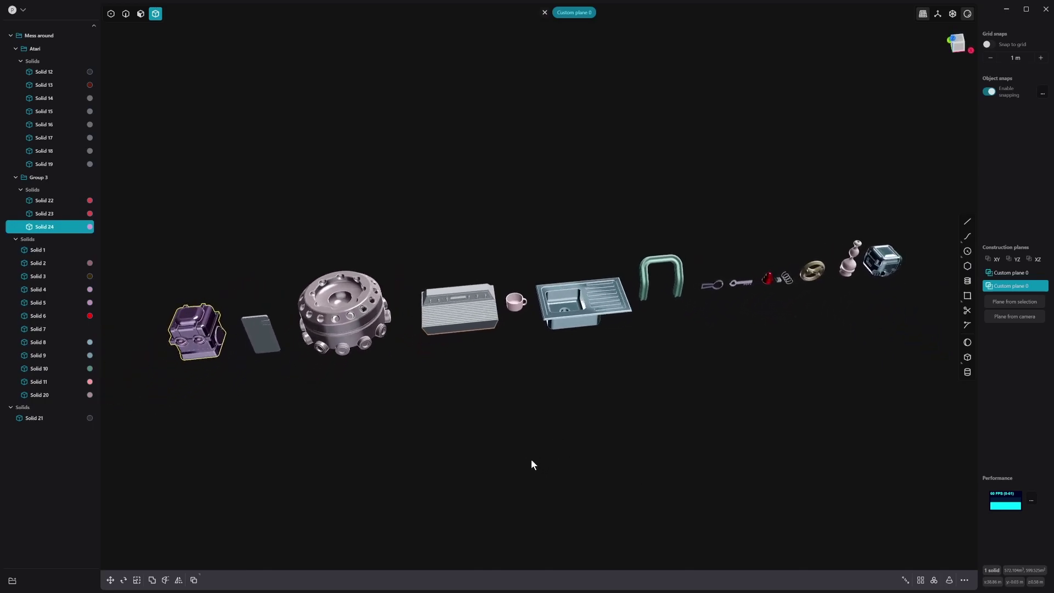
Select the round body with the ring of holes and inspect its rendered surfaces up close.
left_click(349, 314)
scroll(345, 330, "up", 5)
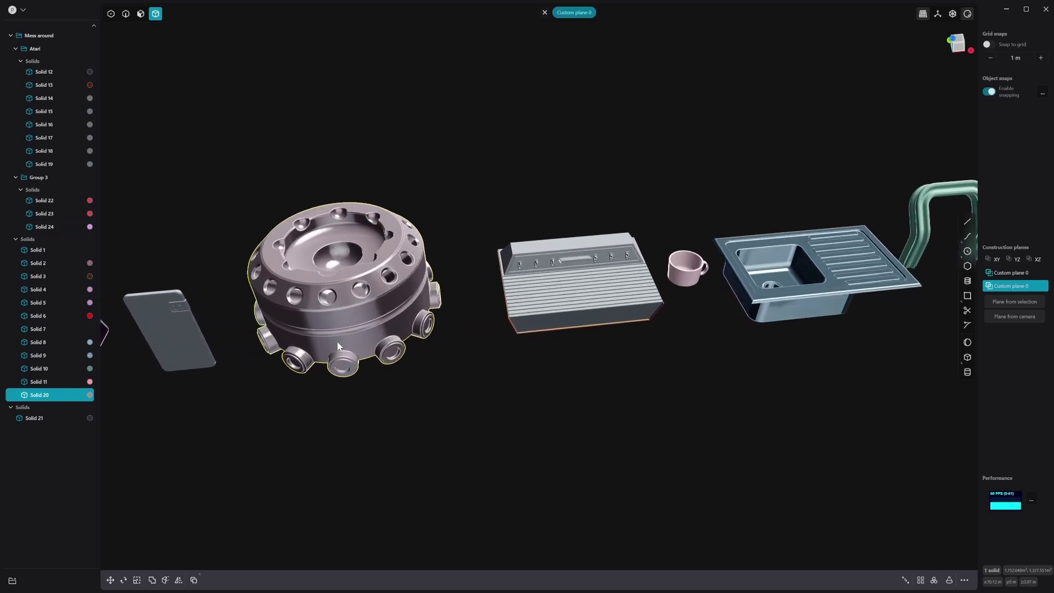
middle_click_drag(337, 340, 357, 315)
scroll(362, 315, "down", 6)
middle_click_drag(601, 390, 617, 404)
scroll(479, 330, "down", 3)
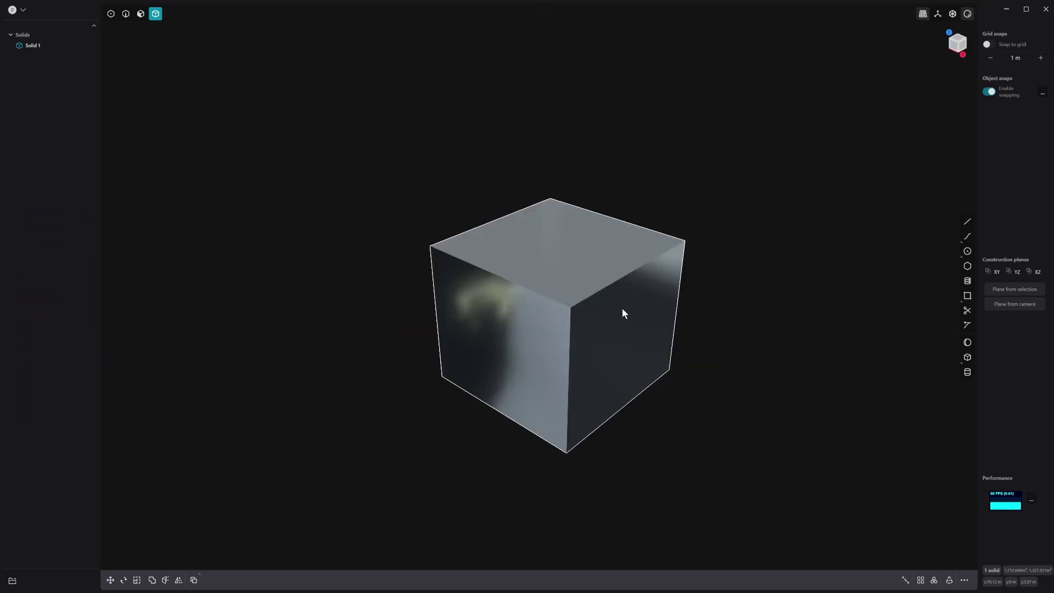
Turn off the rendered display, apply the first grey matcap and show edges on the cube.
scroll(622, 312, "down", 5)
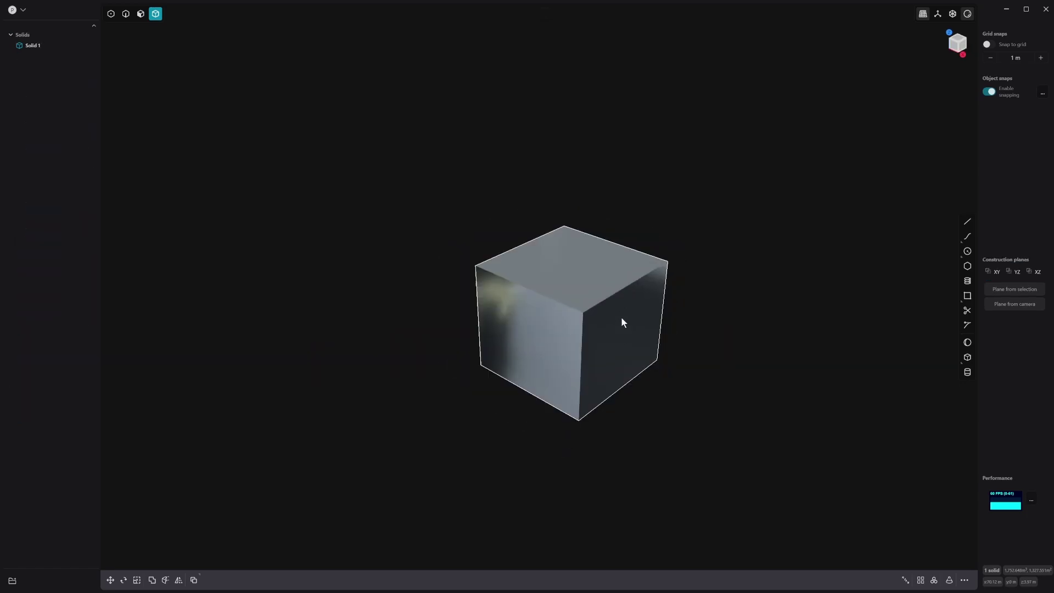
left_click(966, 15)
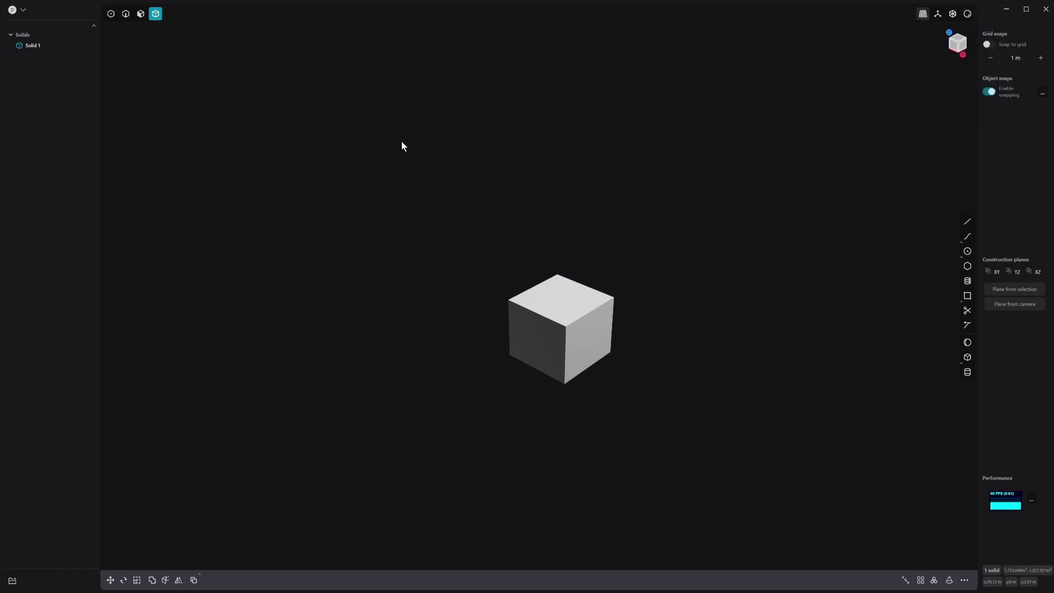
left_click(967, 14)
left_click(967, 14)
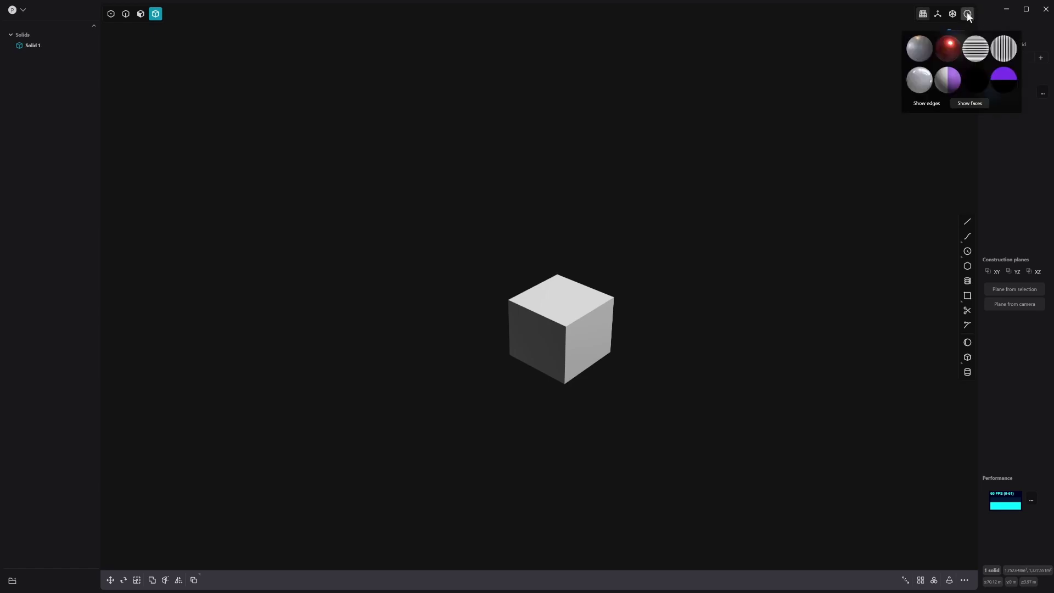
left_click(932, 50)
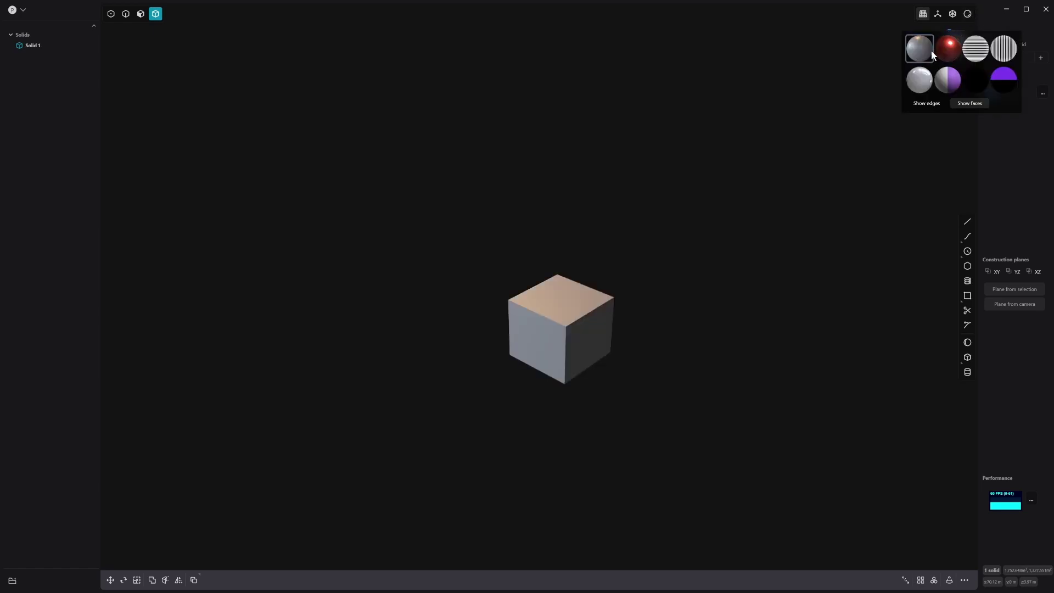
left_click(925, 103)
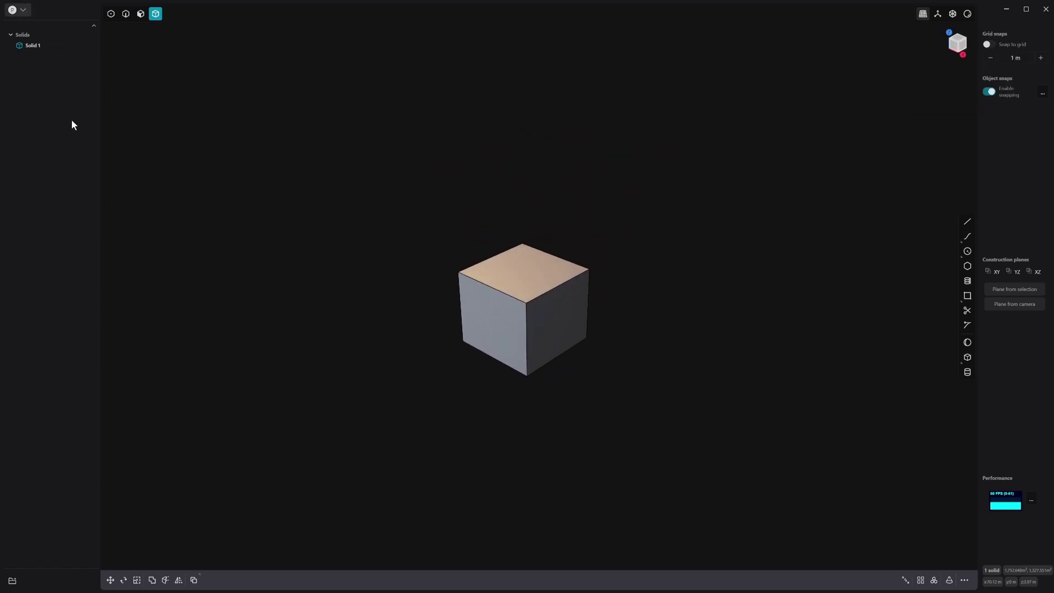
Open the preferences, review the performance options, and set the viewport background to a lighter grey.
left_click(58, 90)
left_click(395, 69)
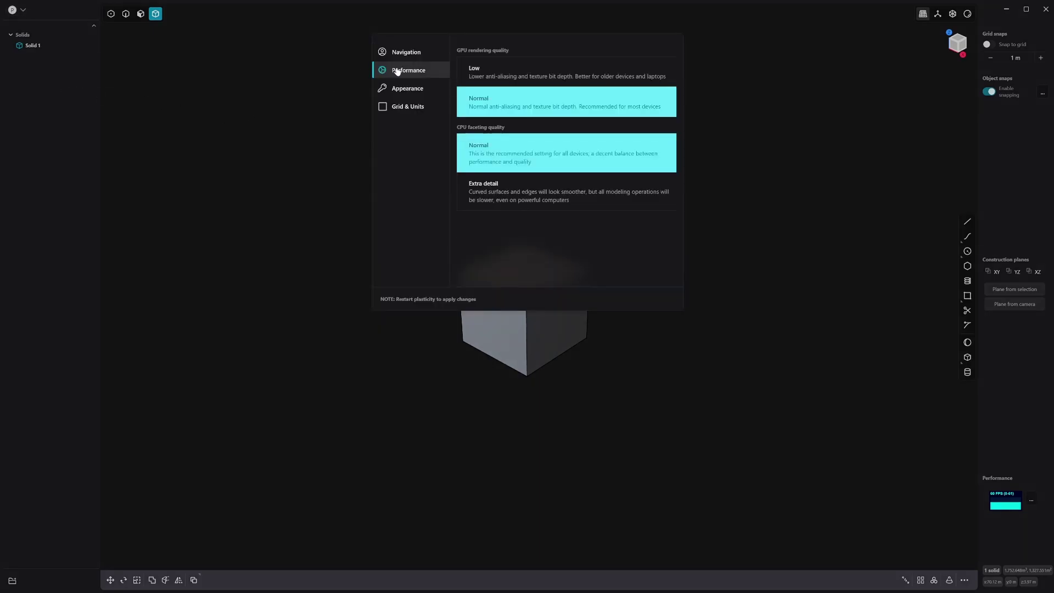
left_click(405, 89)
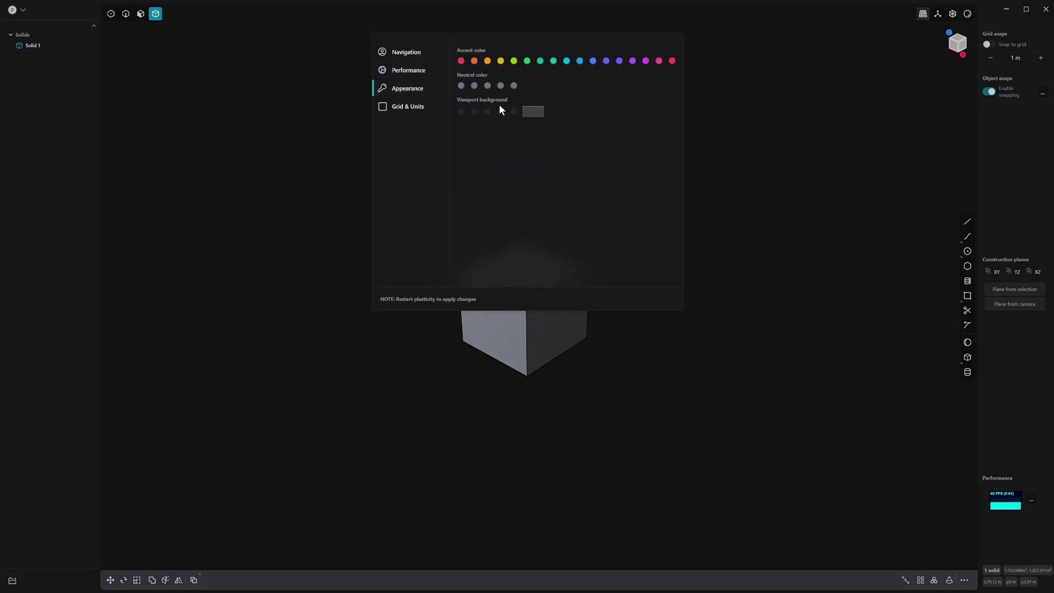
left_click_drag(535, 145, 515, 154)
left_click(762, 188)
Try a single-edge fillet of about 0.46 m on one of the cube's top edges.
scroll(473, 277, "down", 3)
middle_click_drag(467, 279, 363, 284)
scroll(423, 310, "up", 10)
middle_click_drag(563, 311, 642, 337)
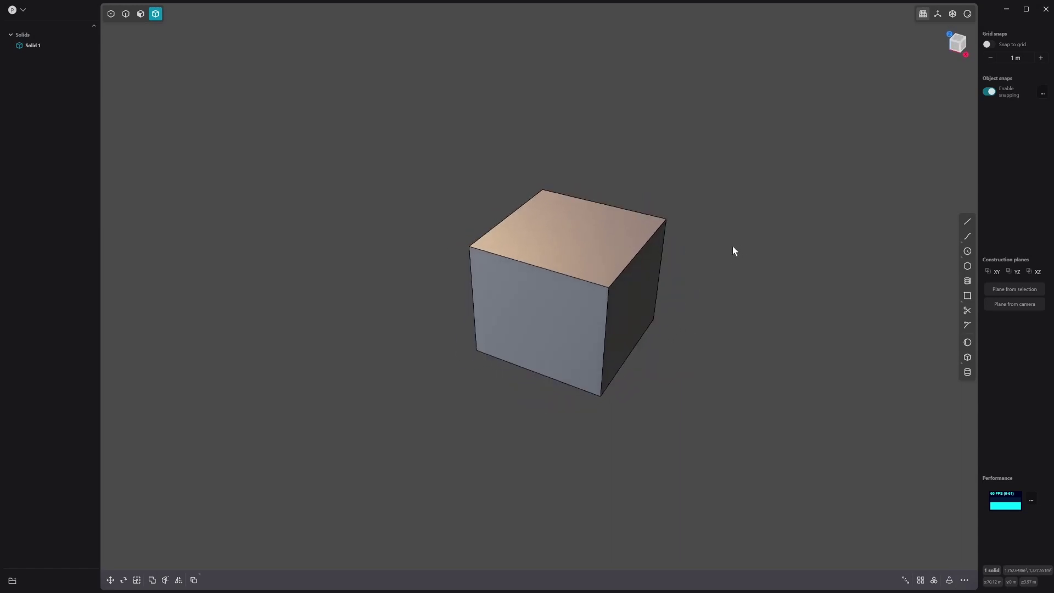
key("2")
left_click(633, 257)
key("f")
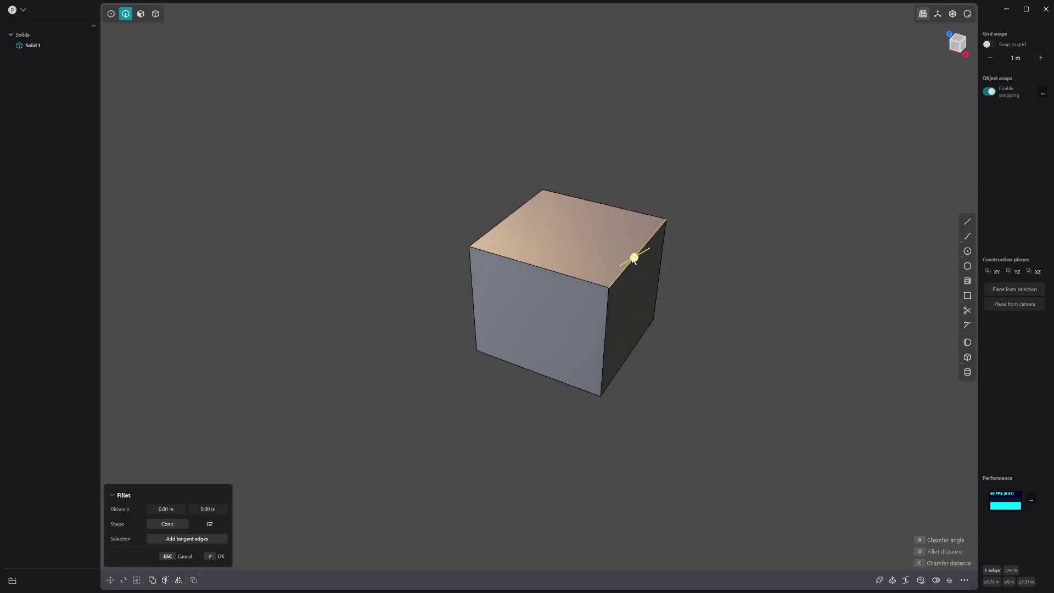
left_click(512, 223)
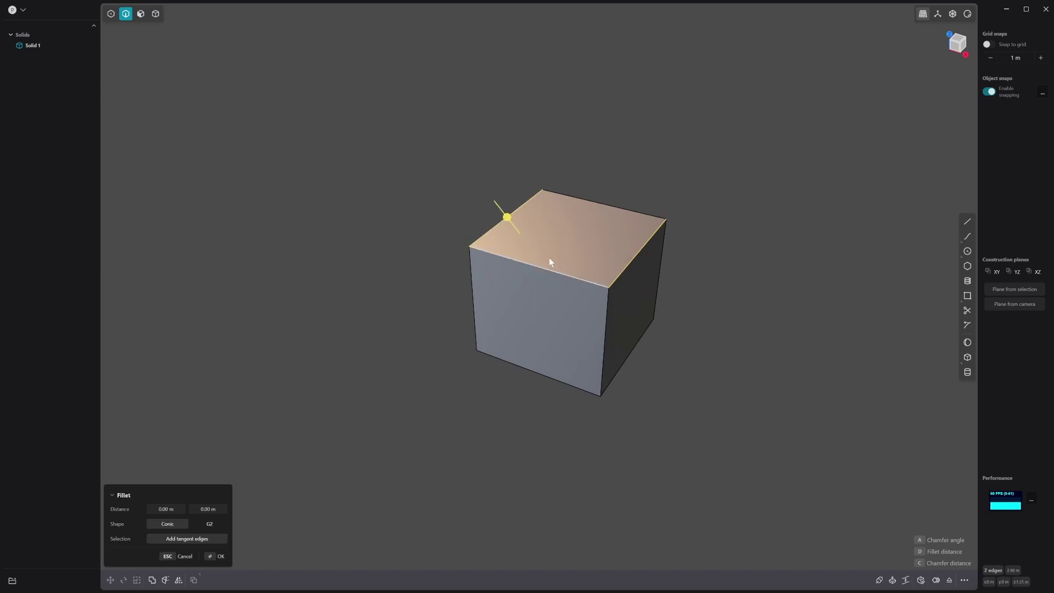
middle_click_drag(546, 282, 540, 288)
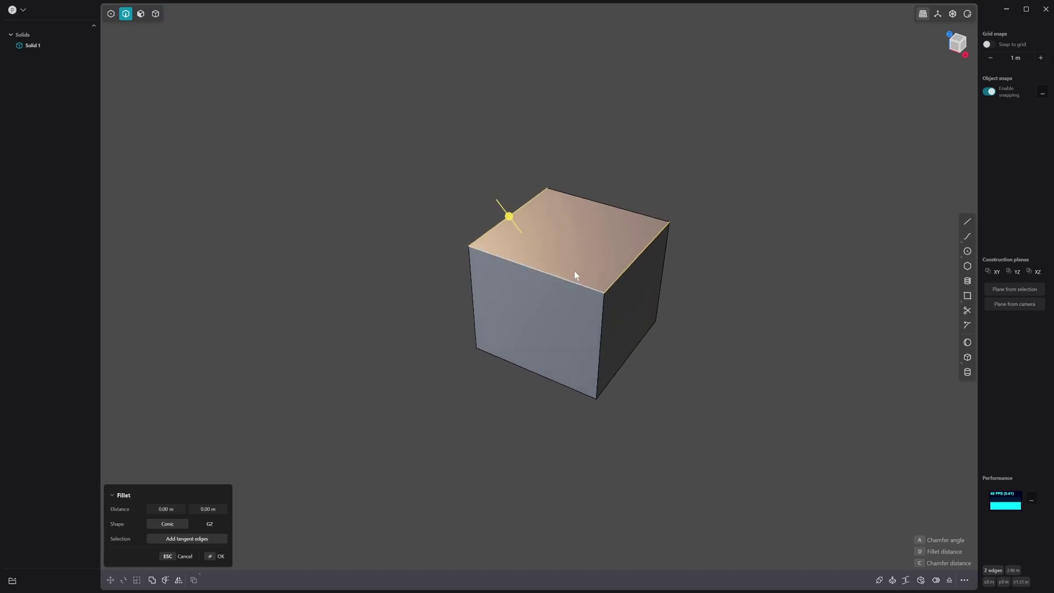
left_click(640, 268)
left_click_drag(634, 264, 716, 320)
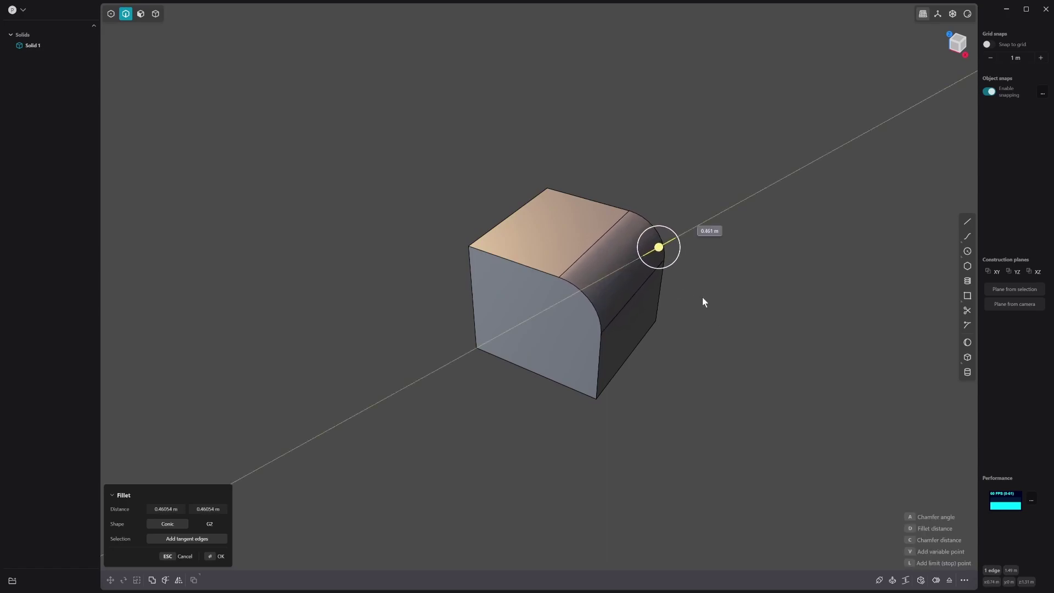
key("Escape")
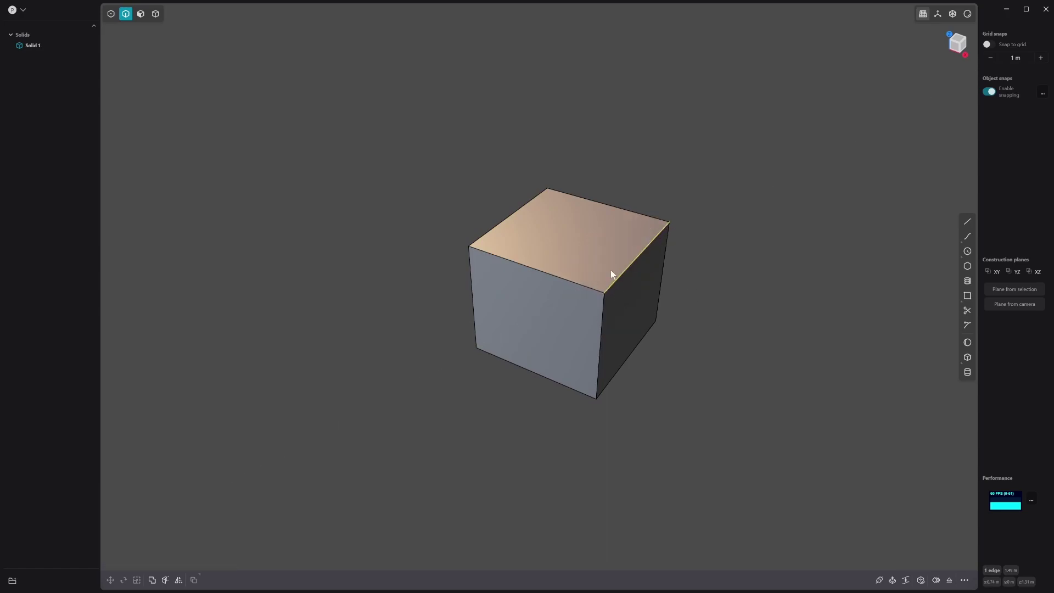
Try a larger fillet of about 0.66 m on the same top edge of the cube.
key("f")
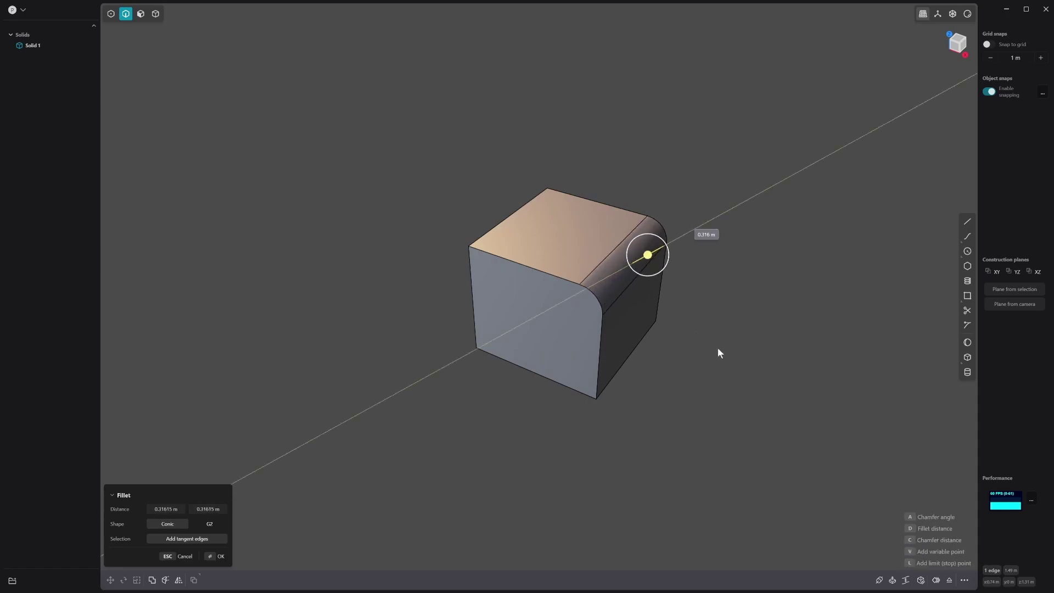
left_click(766, 380)
scroll(640, 340, "up", 3)
middle_click_drag(633, 321, 660, 317, "shift")
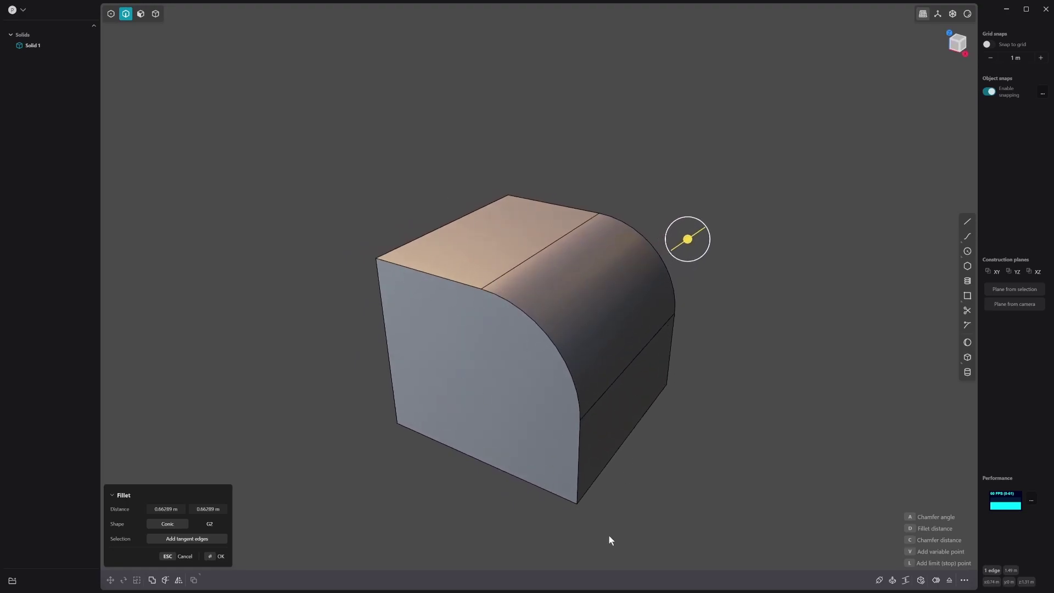
key("Escape")
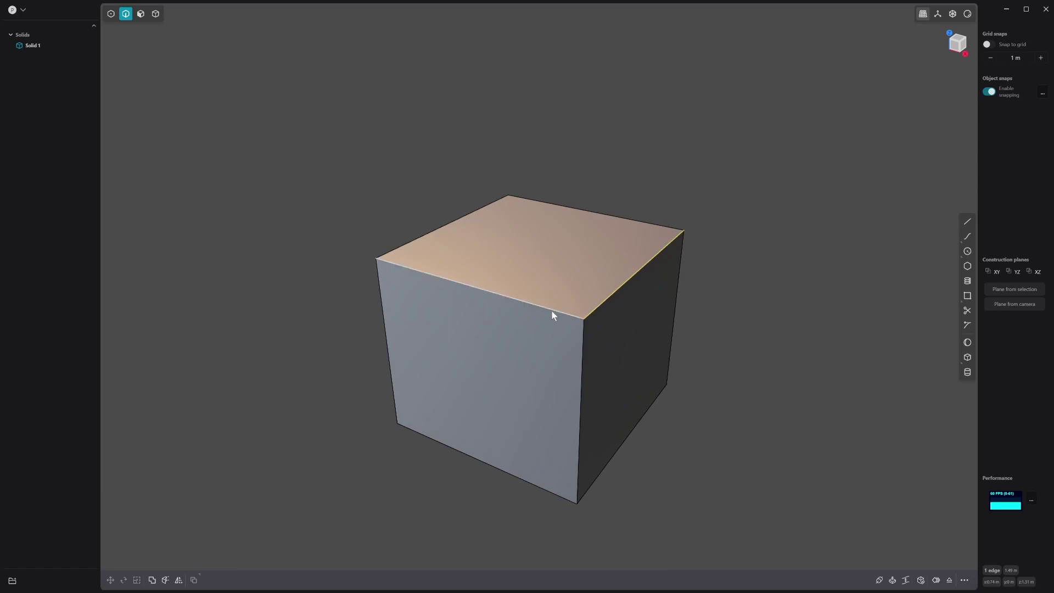
Fillet all four vertical edges of the cube with one equal radius.
left_click(582, 347)
key("f")
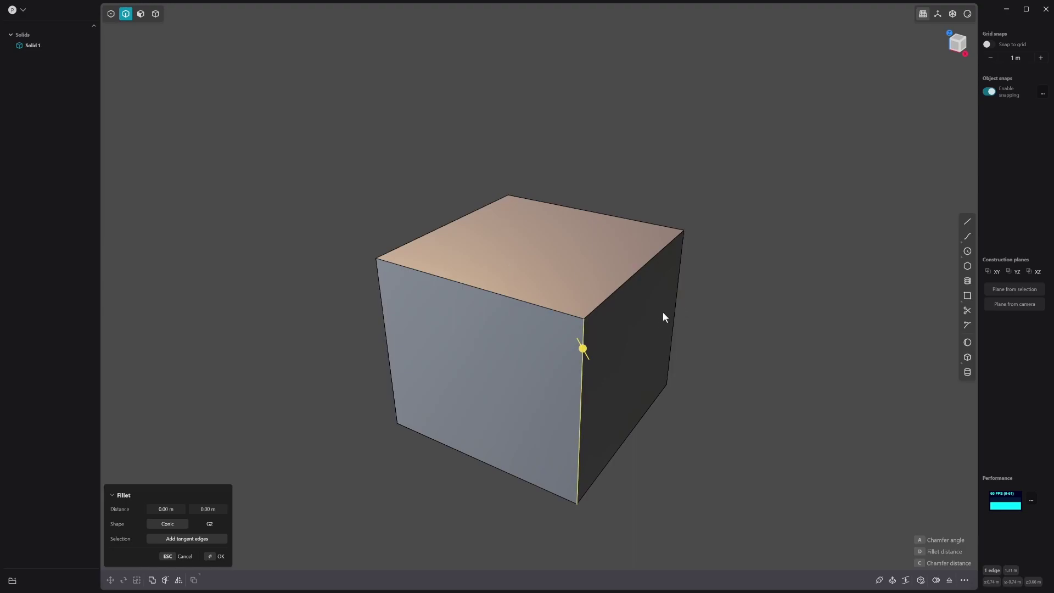
left_click(676, 314, "alt")
scroll(676, 313, "down", 3)
middle_click_drag(718, 314, 675, 332)
scroll(690, 316, "up", 2)
left_click_drag(675, 332, 708, 350)
key("Return")
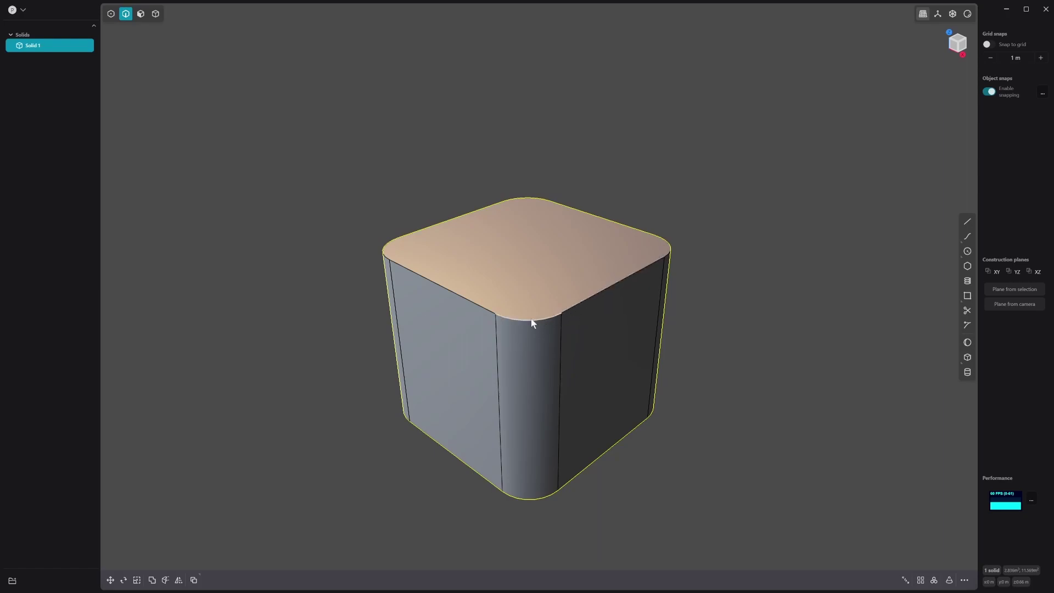
Try a fillet of about 0.10 m on the edge around the rounded cube's top face.
left_click(611, 288)
key("f")
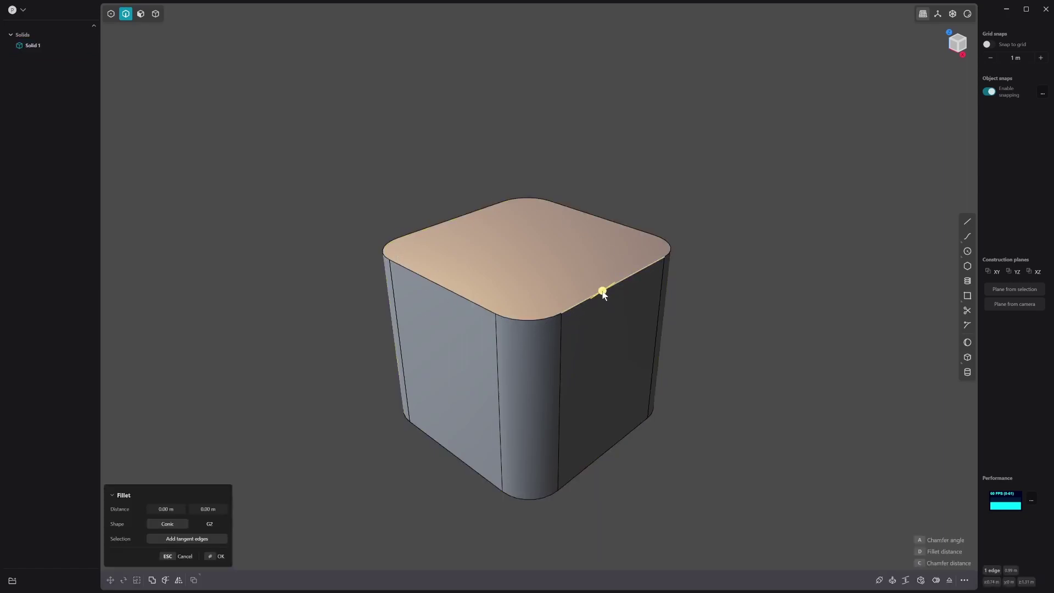
left_click_drag(602, 293, 662, 355)
key("Escape")
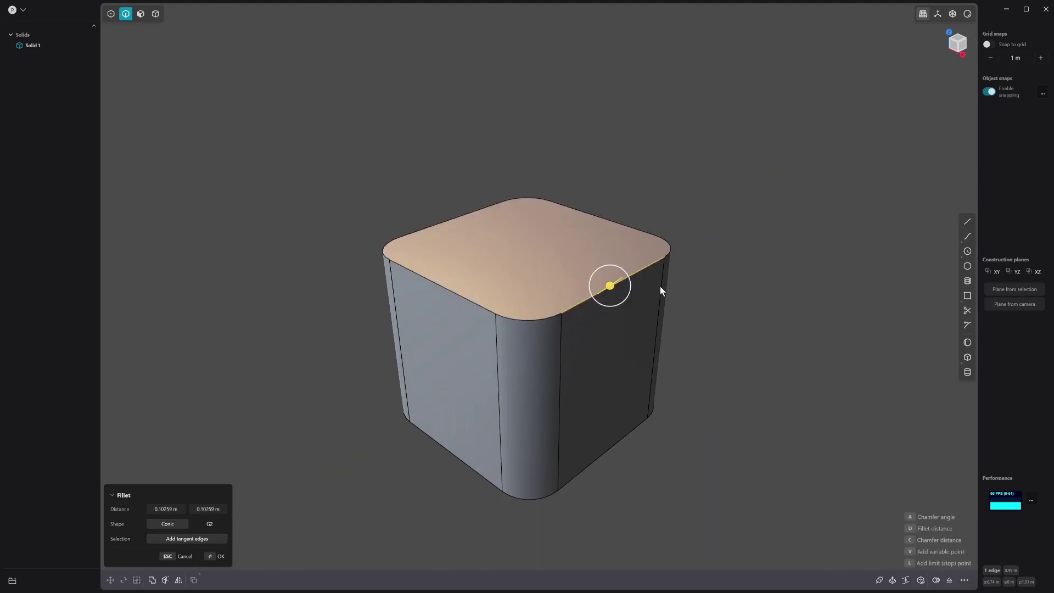
Chamfer the edge loop around the cube's top face by about 0.13 m.
key("b")
left_click_drag(591, 295, 551, 259)
middle_click_drag(716, 313, 595, 314)
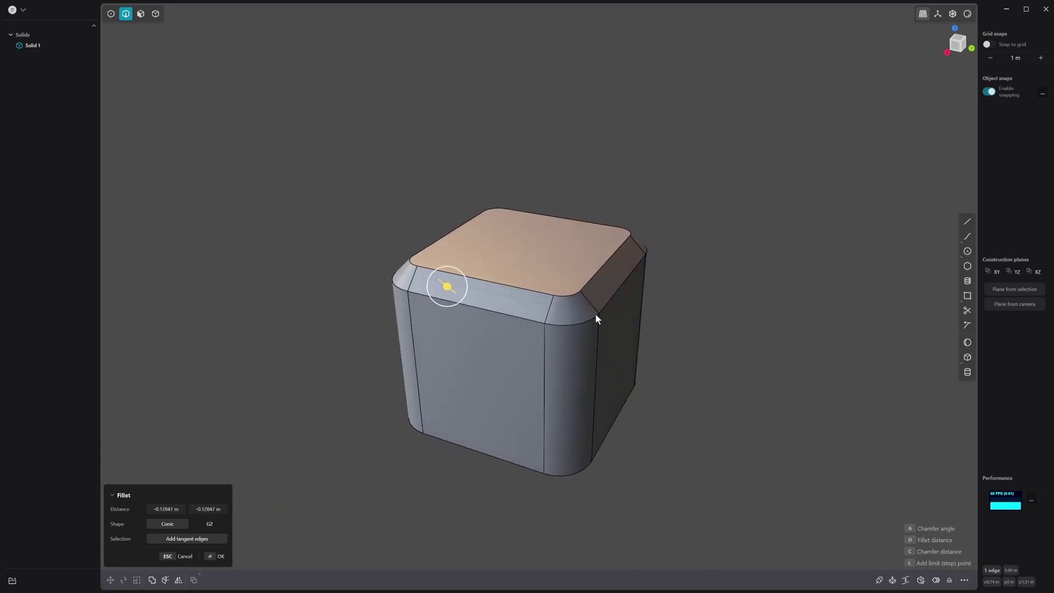
key("Return")
Fillet the chamfer's upper edge loop slightly and its lower edge loop by about 0.04 m.
left_click(522, 288)
key("b")
left_click_drag(523, 288, 485, 315)
key("Return")
left_click(481, 309)
key("b")
Draw a rectangle on the XZ plane in front view, overlapping the body's upper-right corner.
key("KP_1")
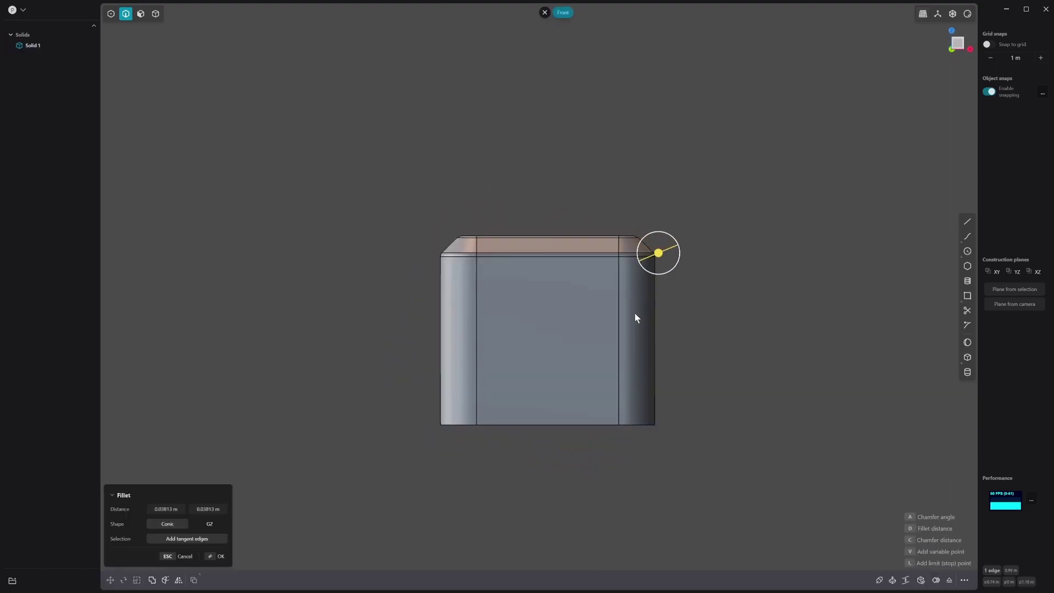
left_click(966, 295)
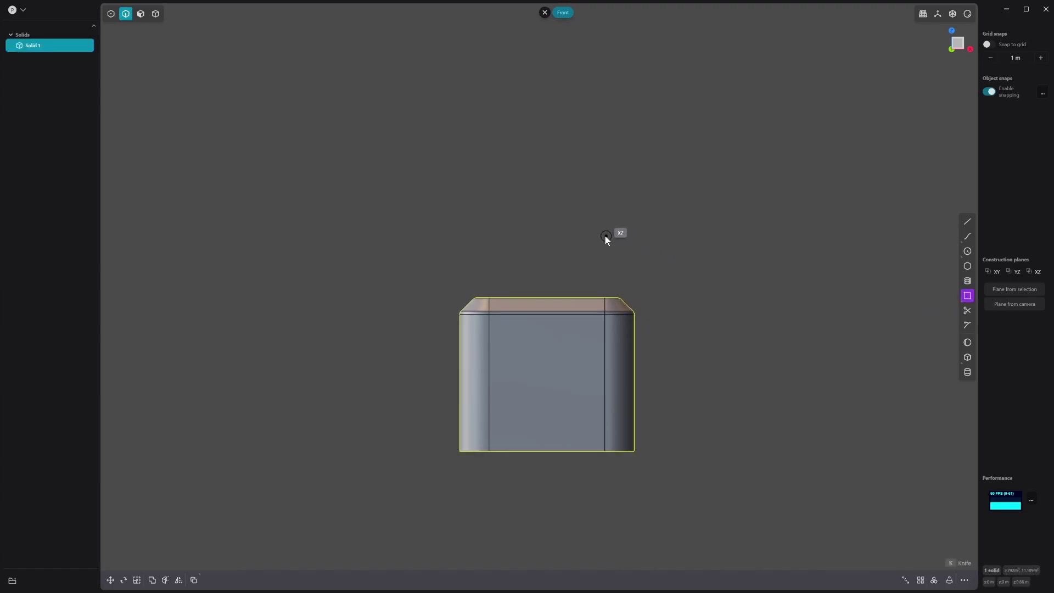
left_click(674, 359)
left_click(583, 252)
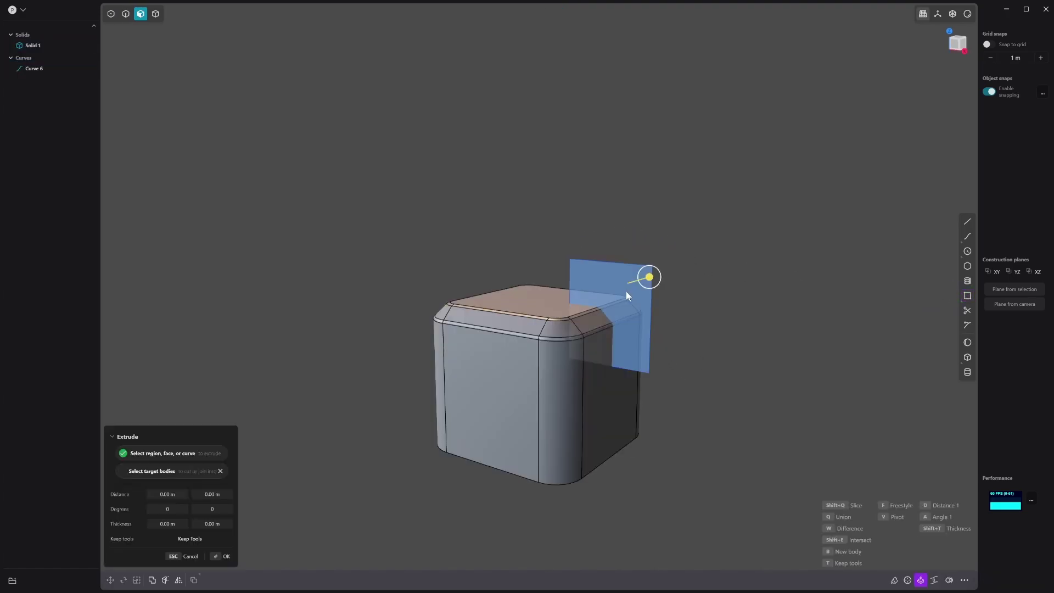
Extrude the rectangle through the body's upper corner as a separate block and mirror that block across X to the opposite side.
left_click_drag(649, 275, 691, 269)
key("Return")
middle_click_drag(768, 233, 614, 426)
key("alt+x")
key("x")
middle_click_drag(644, 515, 564, 460)
key("Return")
middle_click_drag(587, 371, 568, 504)
left_click(568, 500)
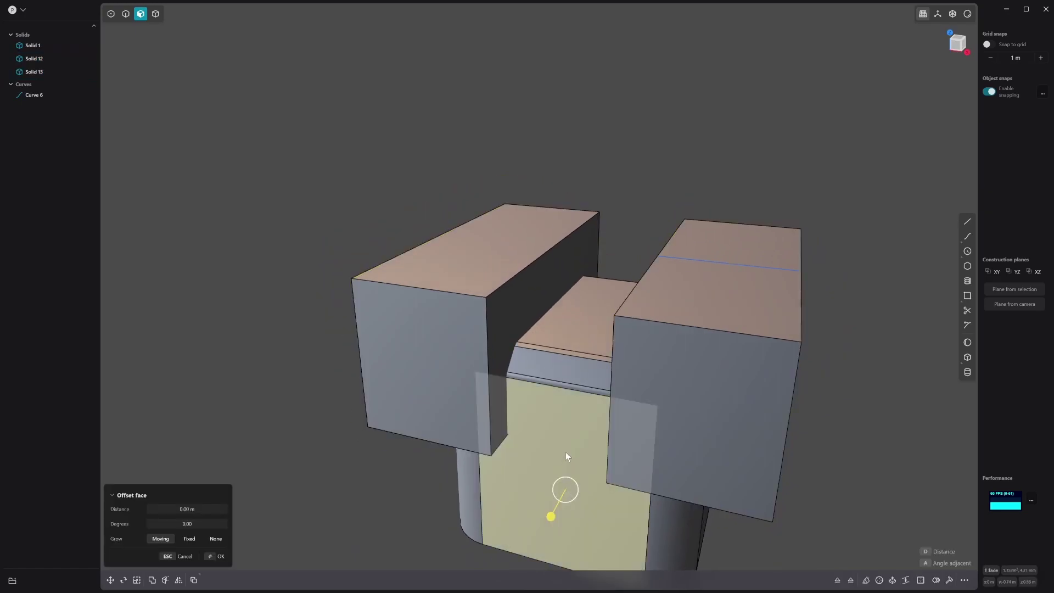
Subtract both extruded blocks from the rounded body with a Boolean, using the body as target and the blocks as tools.
key("4")
key("shift+b")
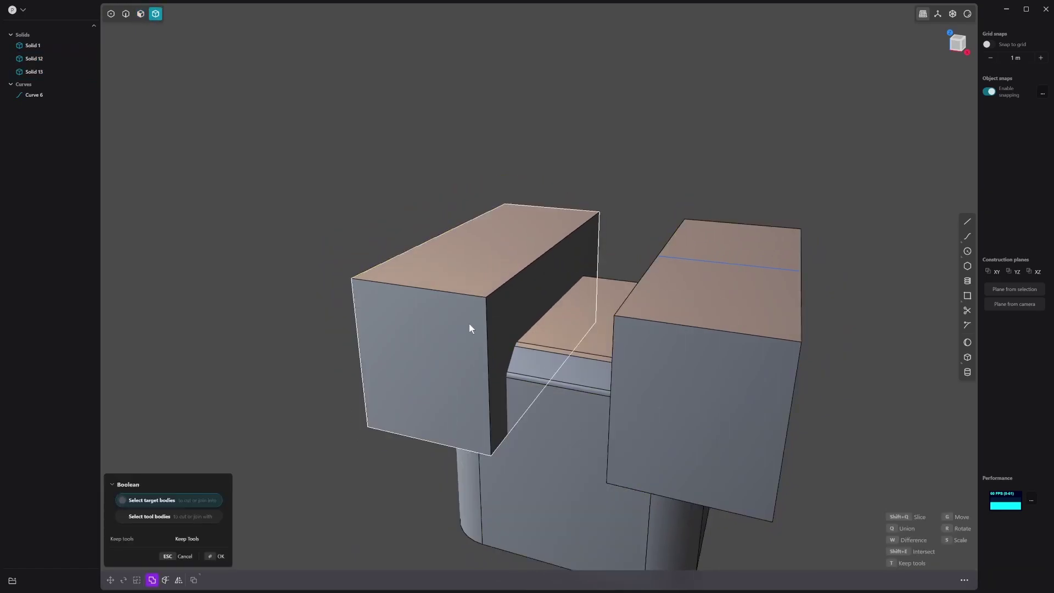
left_click(459, 301)
left_click(694, 389)
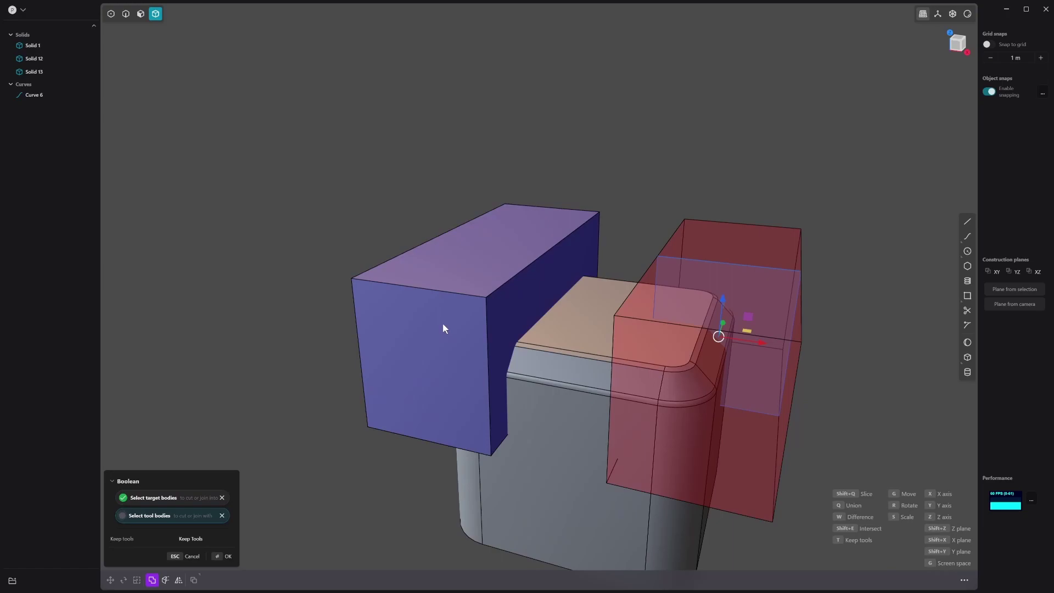
key("q")
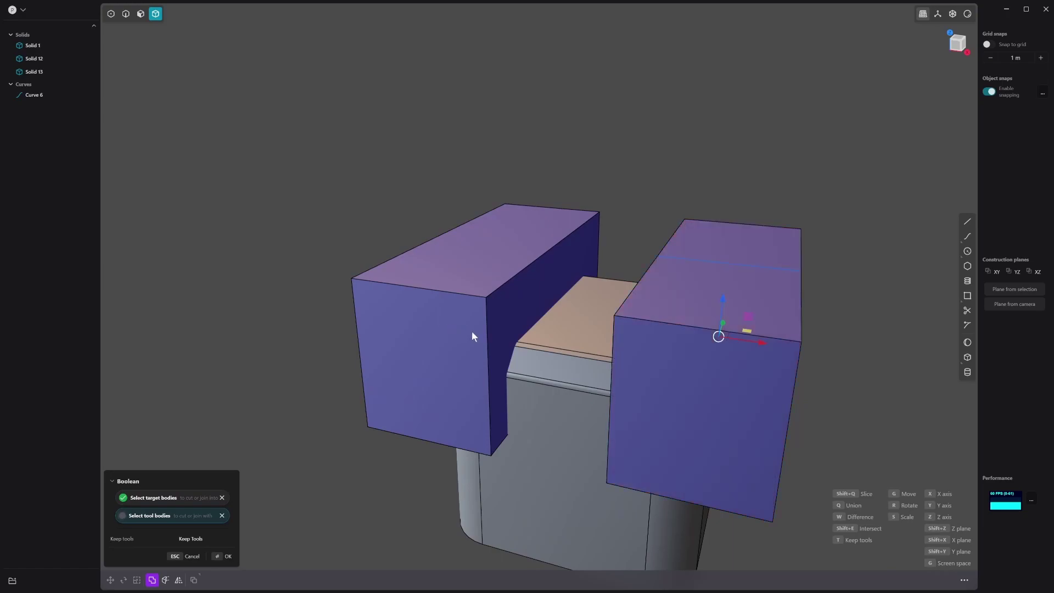
left_click(584, 438)
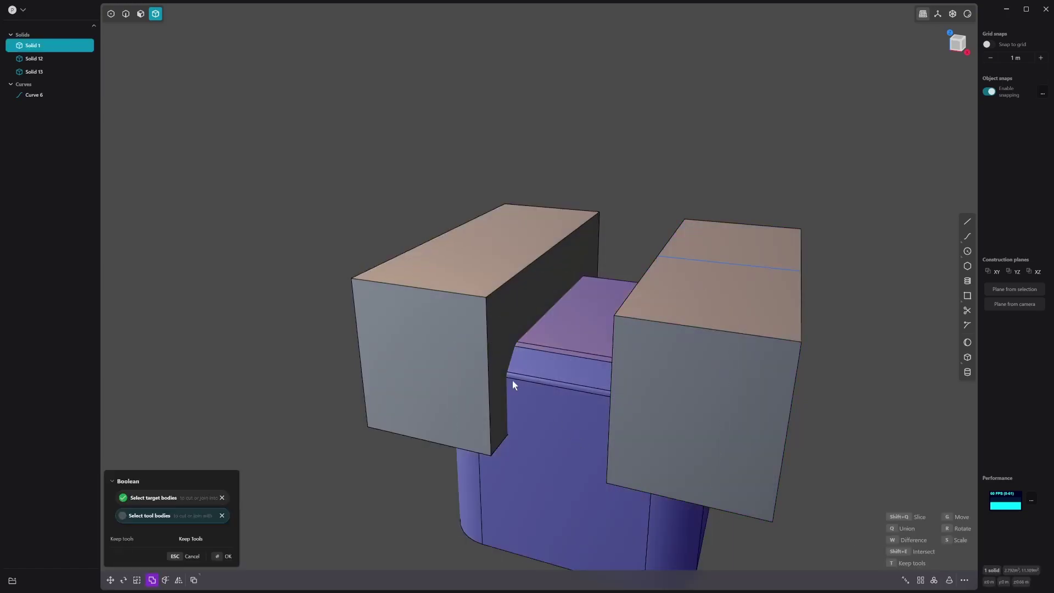
left_click(477, 300)
left_click(716, 370)
key("Return")
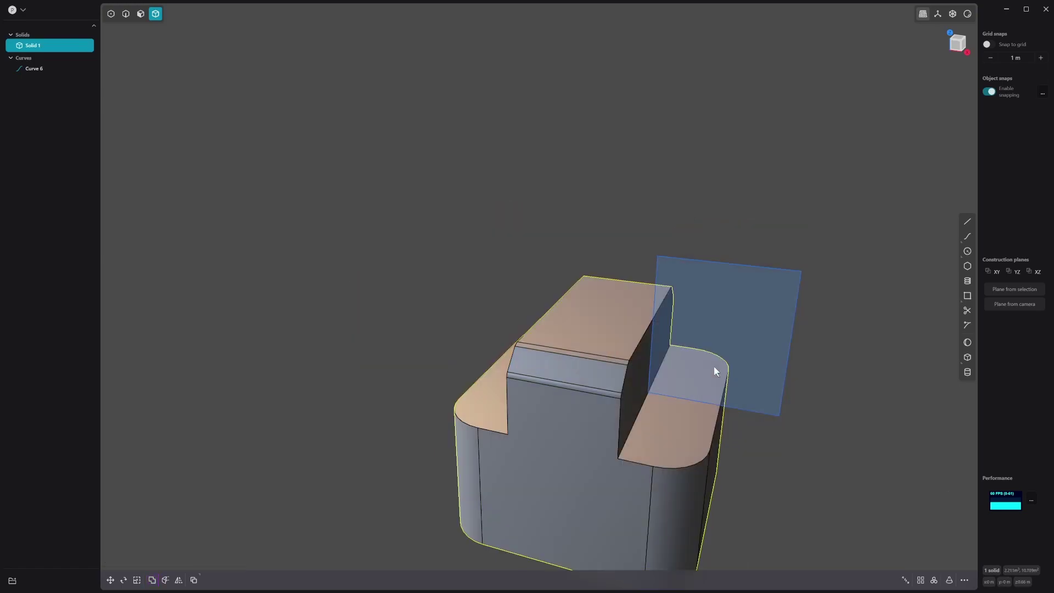
Fillet the two long inner edges where the raised block meets the side ledges.
middle_click_drag(714, 371, 447, 440)
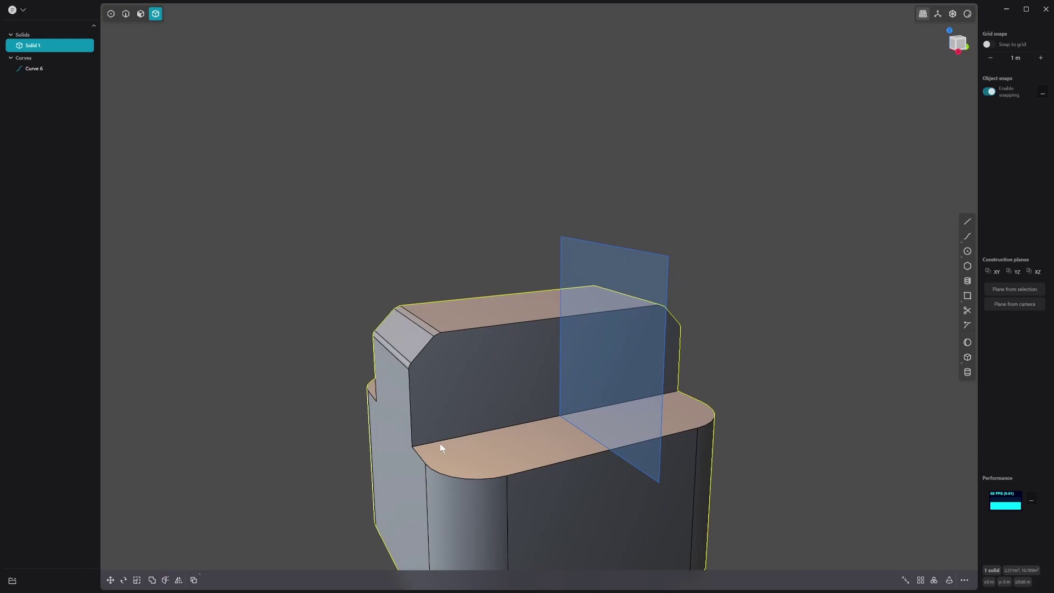
key("2")
middle_click_drag(446, 435, 420, 476)
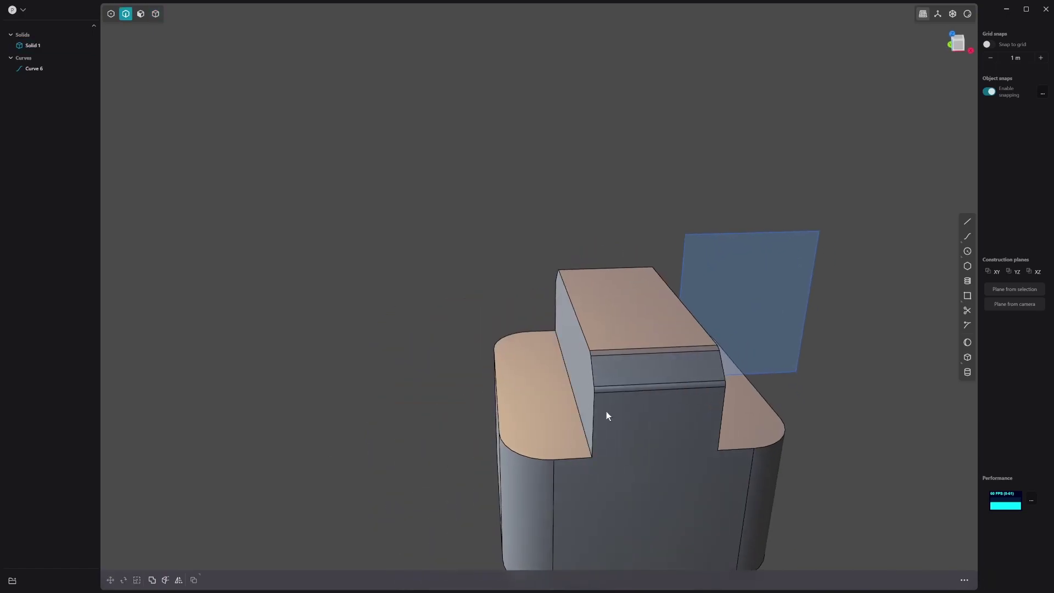
left_click(584, 423)
key("f")
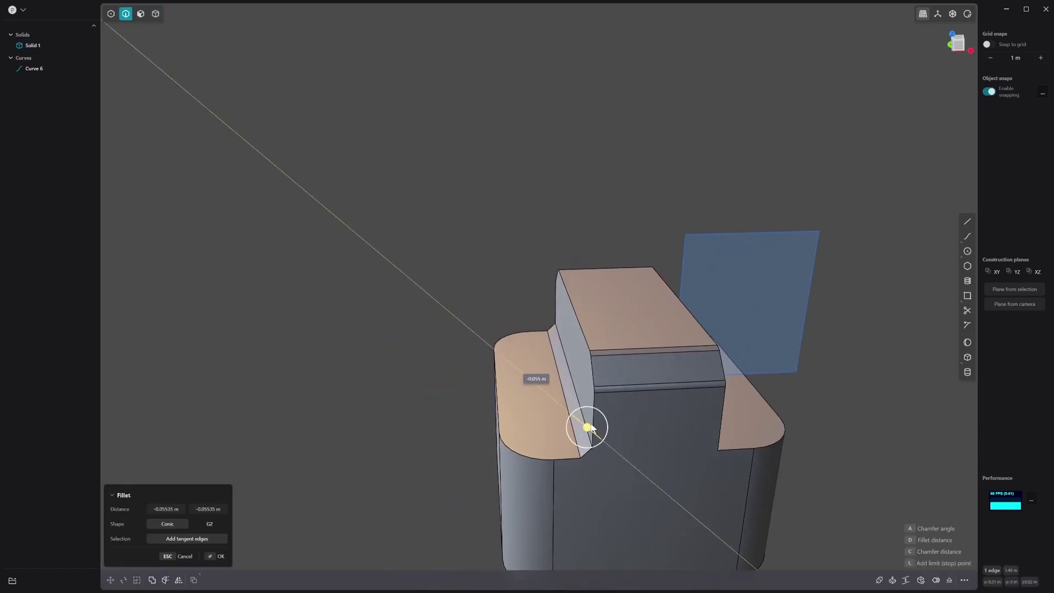
key("Escape")
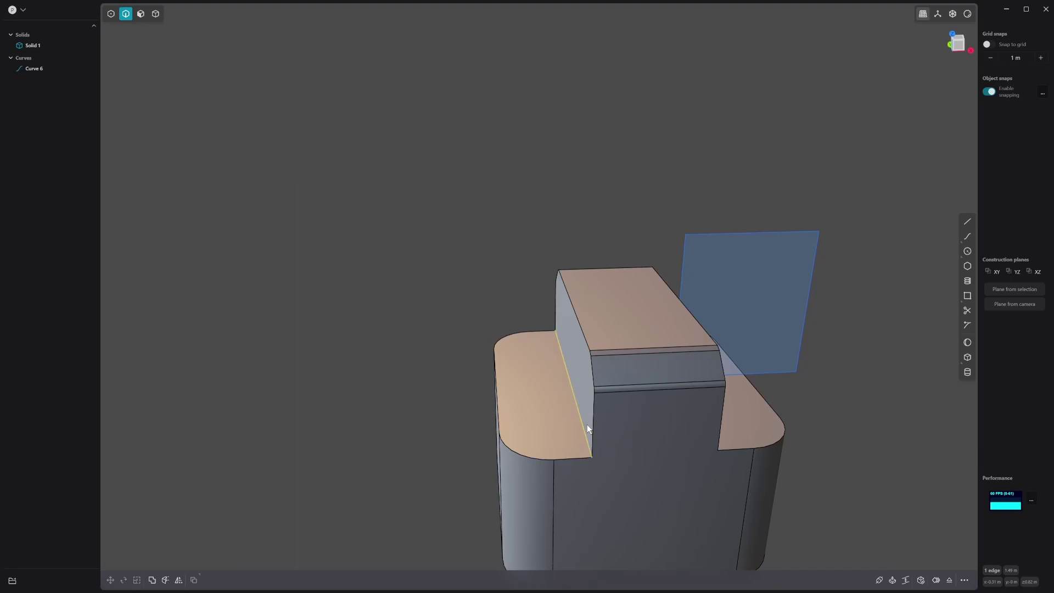
key("f")
middle_click_drag(586, 428, 620, 450)
key("Escape")
key("f")
left_click(611, 444, "shift")
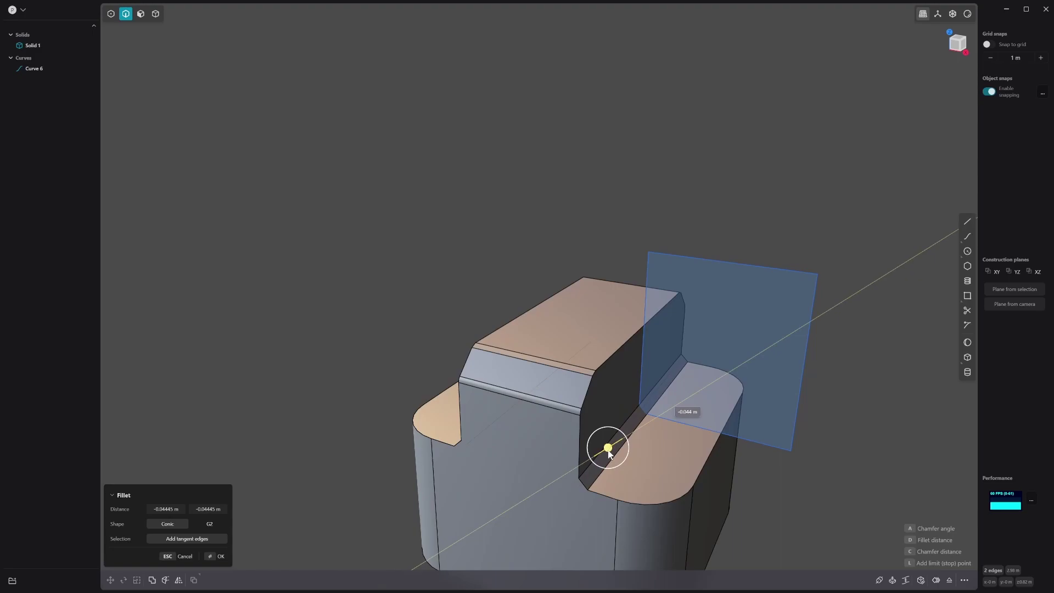
key("Return")
key("Escape")
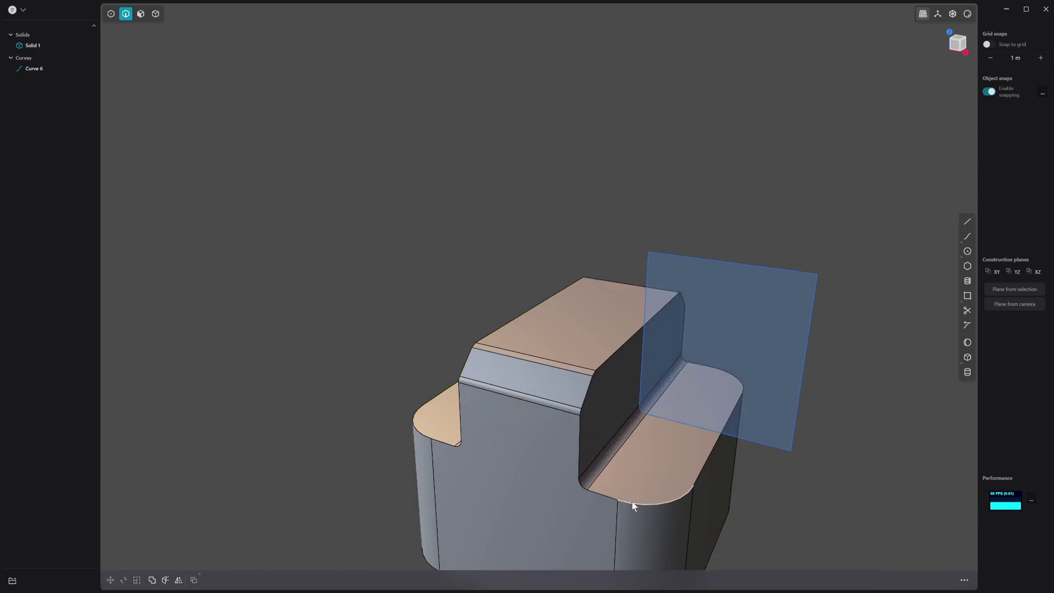
Try to fillet the curved outer edges at the front corners of both side ledges.
left_click(631, 502)
key("f")
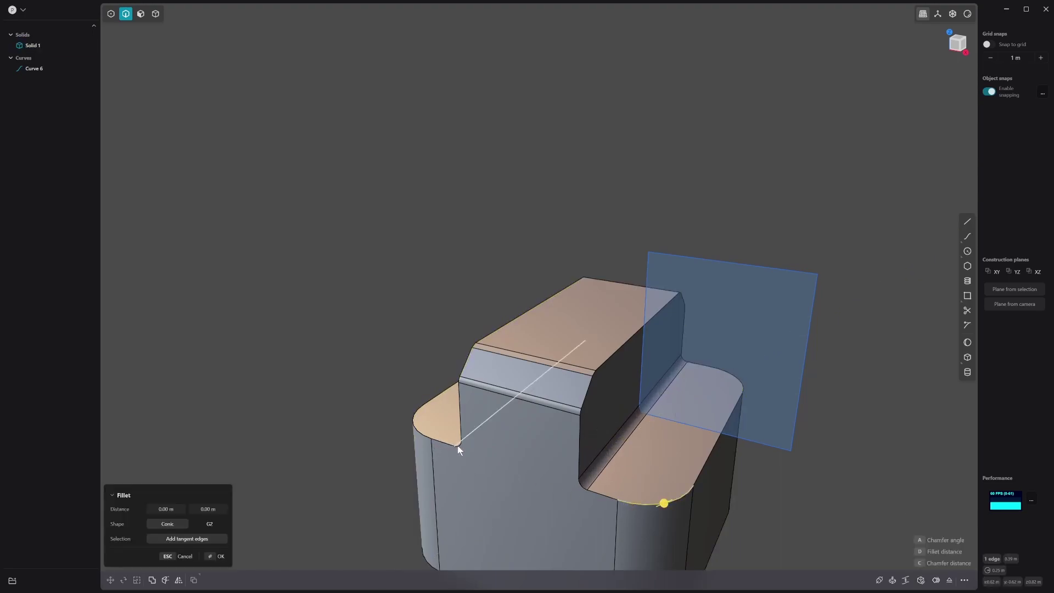
left_click(420, 433)
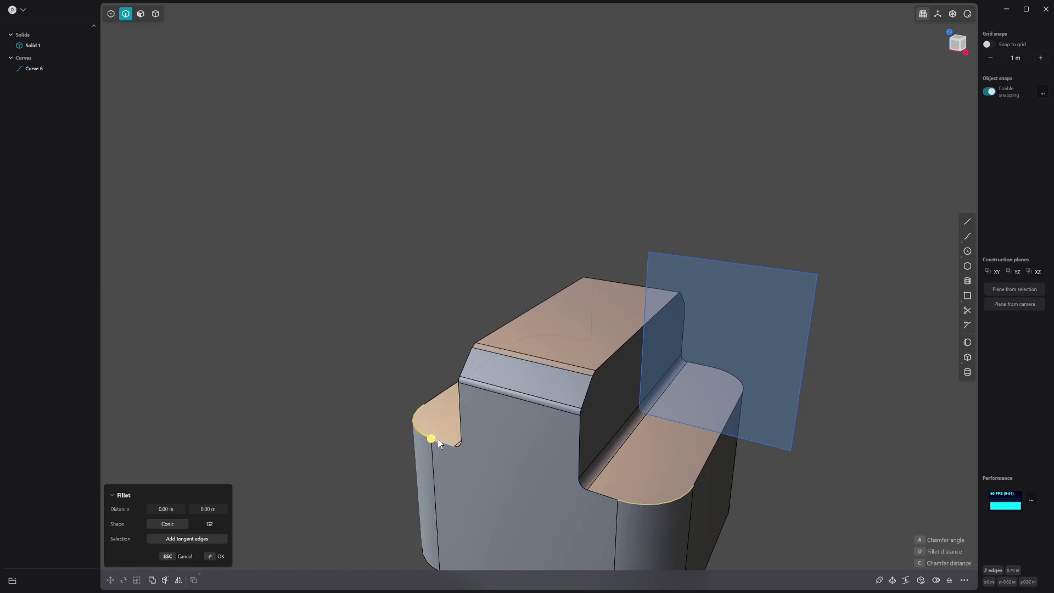
left_click_drag(437, 439, 426, 439)
middle_click_drag(674, 406, 558, 391)
scroll(421, 403, "up", 5)
key("Escape")
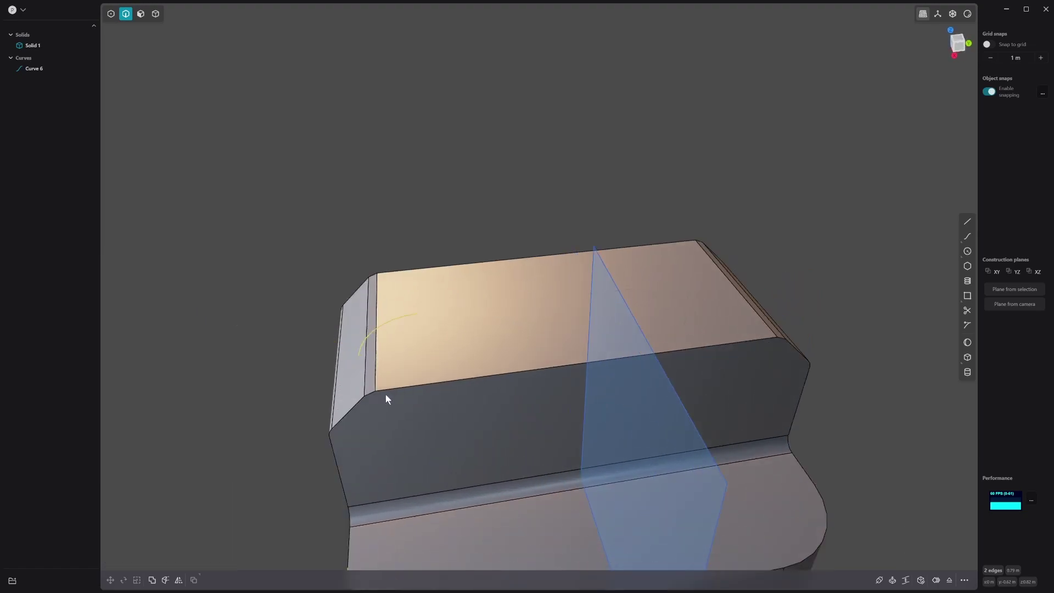
Try a fillet on all edges of the body selected together with the rectangle curve.
scroll(370, 397, "up", 3)
middle_click_drag(370, 397, 679, 404, "shift")
scroll(538, 351, "down", 5)
middle_click_drag(840, 369, 616, 397)
scroll(435, 360, "down", 2)
middle_click_drag(436, 360, 442, 328, "shift")
left_click_drag(272, 140, 781, 539)
key("f")
key("1")
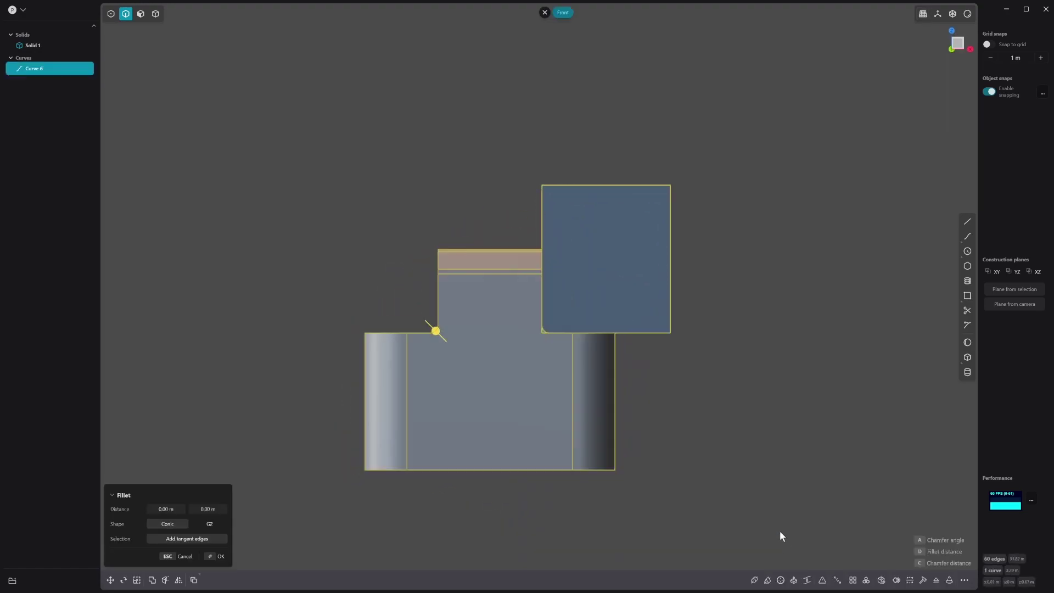
key("slash")
middle_click_drag(774, 521, 757, 529)
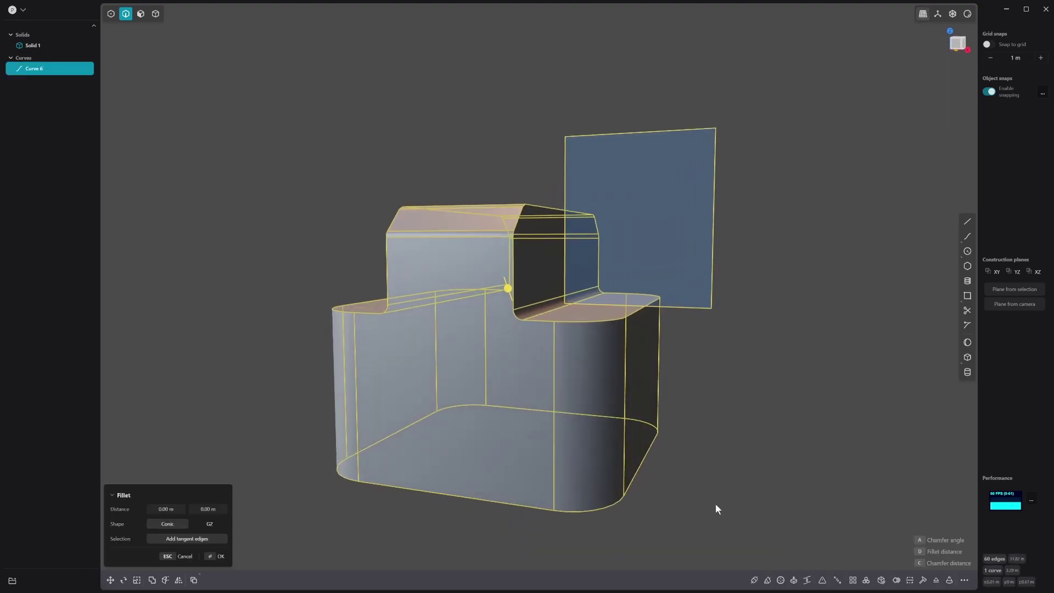
Remove the leftover rectangle curve and turn on X-ray display with all of the body's edges selected.
left_click_drag(329, 94, 684, 502)
key("f")
key("1")
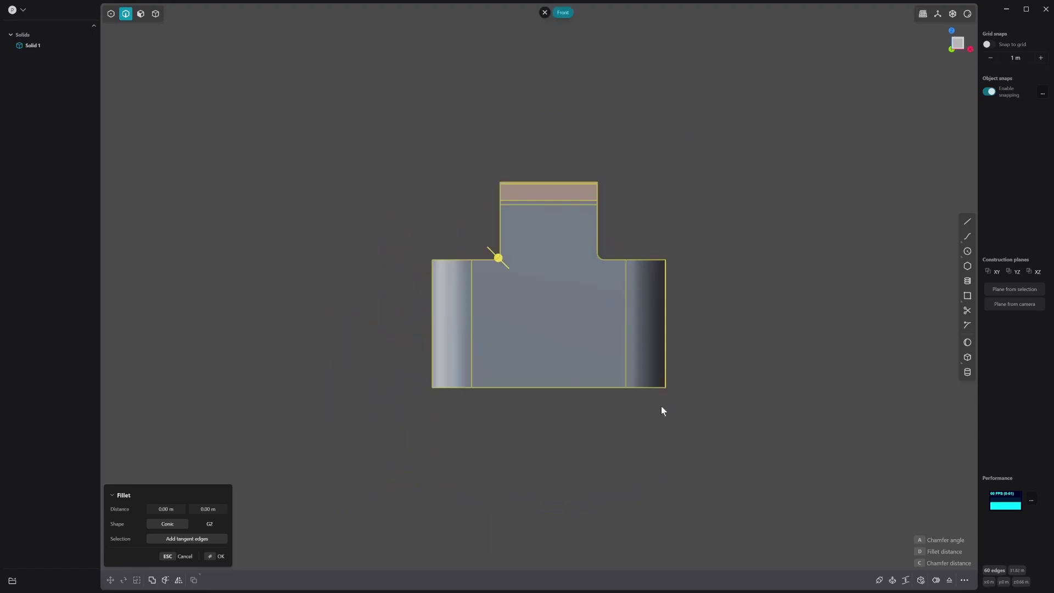
middle_click_drag(765, 405, 736, 430)
key("alt+z")
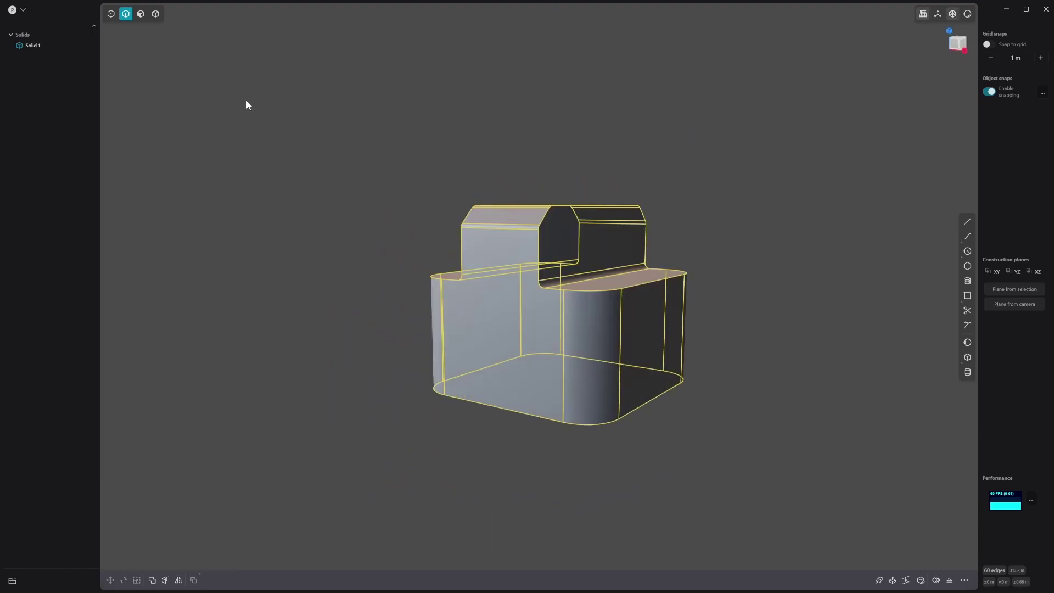
key("4")
left_click(651, 280)
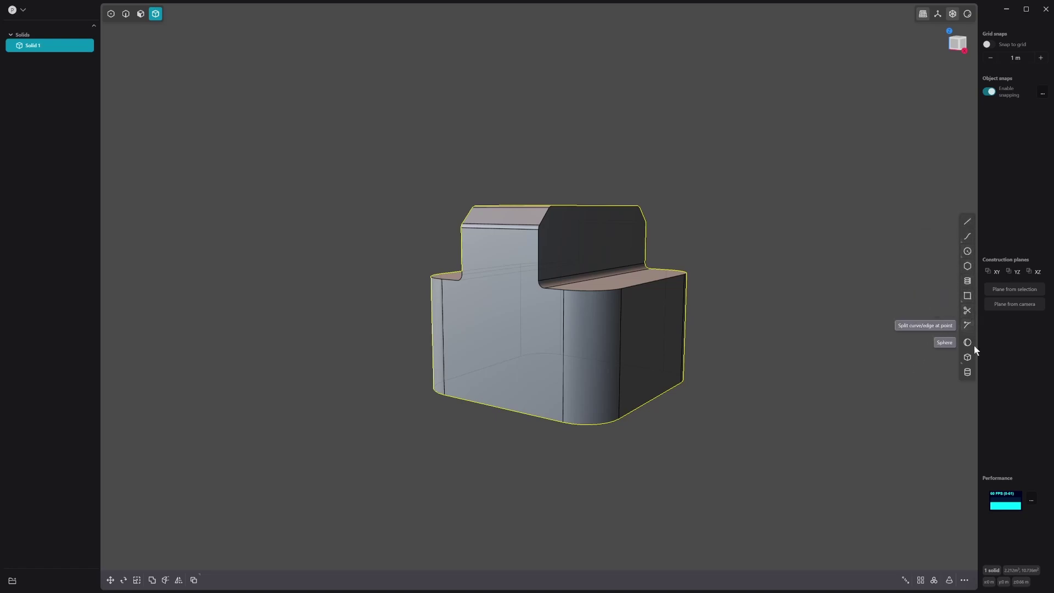
left_click(967, 221)
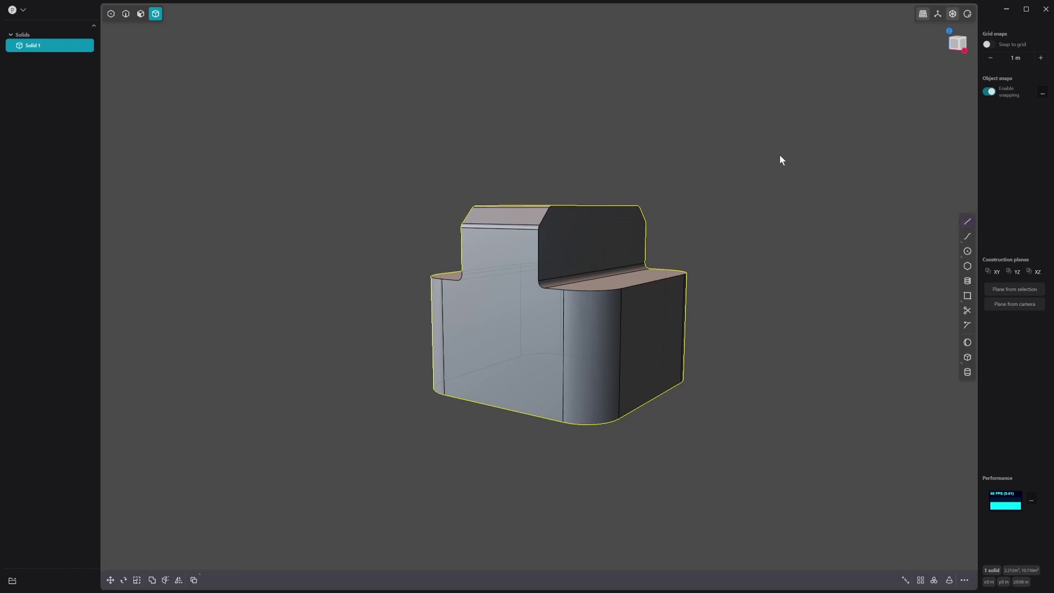
key("shift+a")
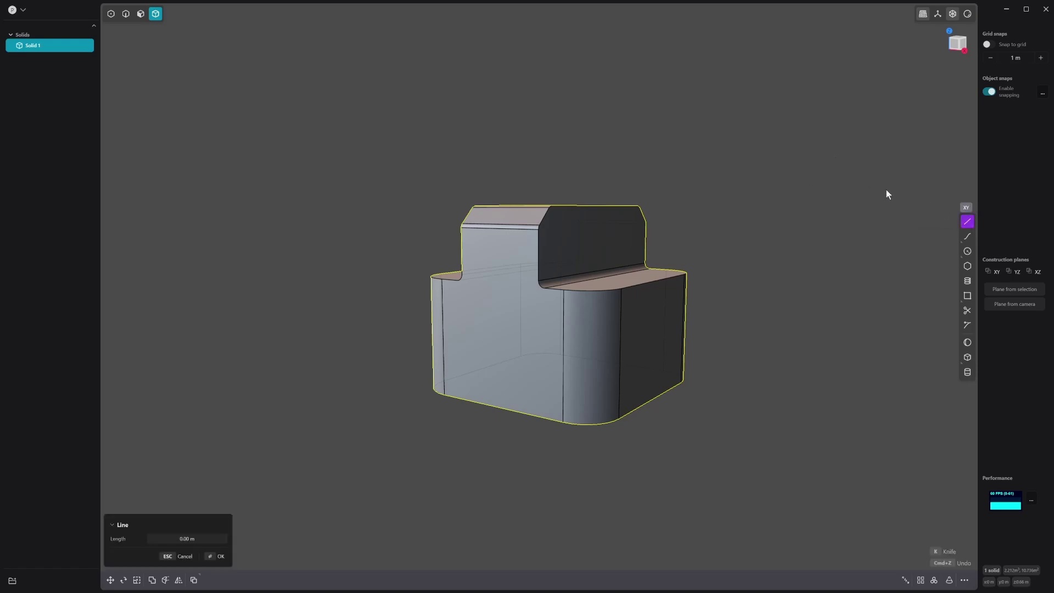
key("Escape")
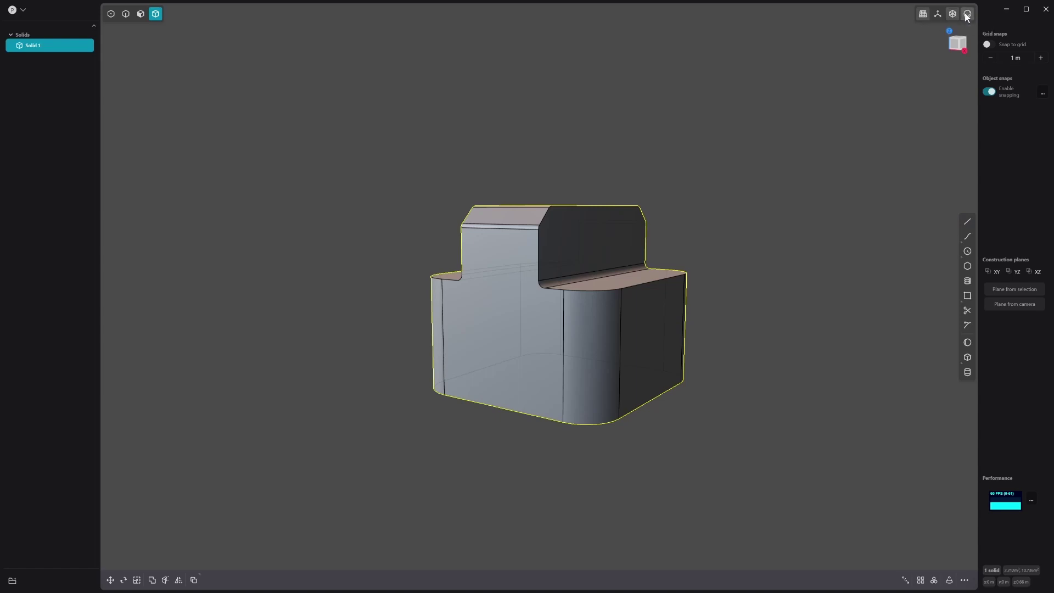
left_click(965, 15)
Draw an open U-shaped polyline in front view, crossing the raised block's upper-left corner.
mouse_move(631, 186)
middle_mouse_down()
mouse_move(688, 246)
mouse_move(661, 213)
middle_mouse_up()
key("KP_1")
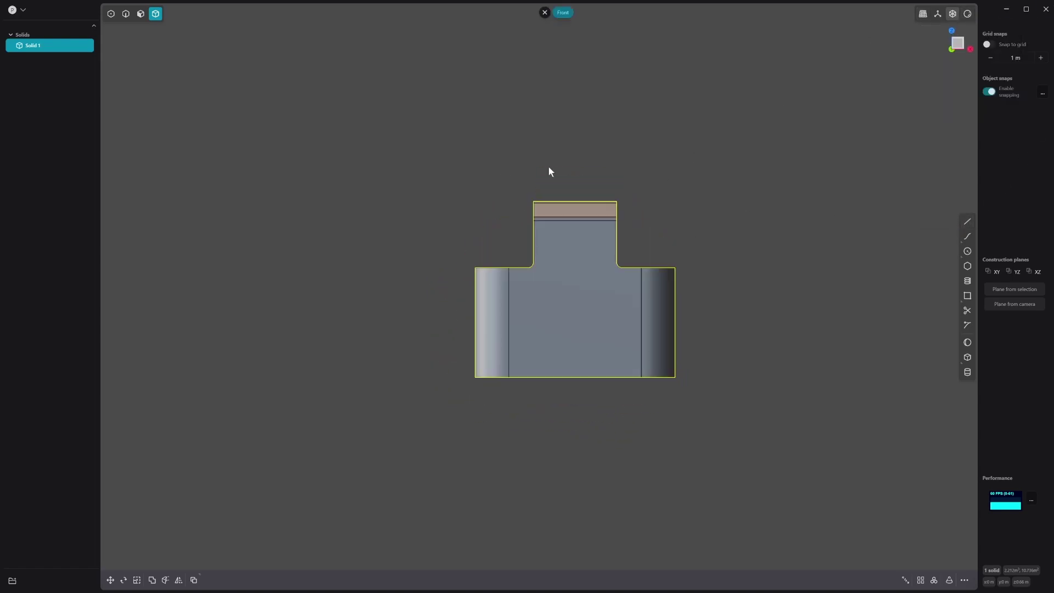
key("2")
left_click(966, 221)
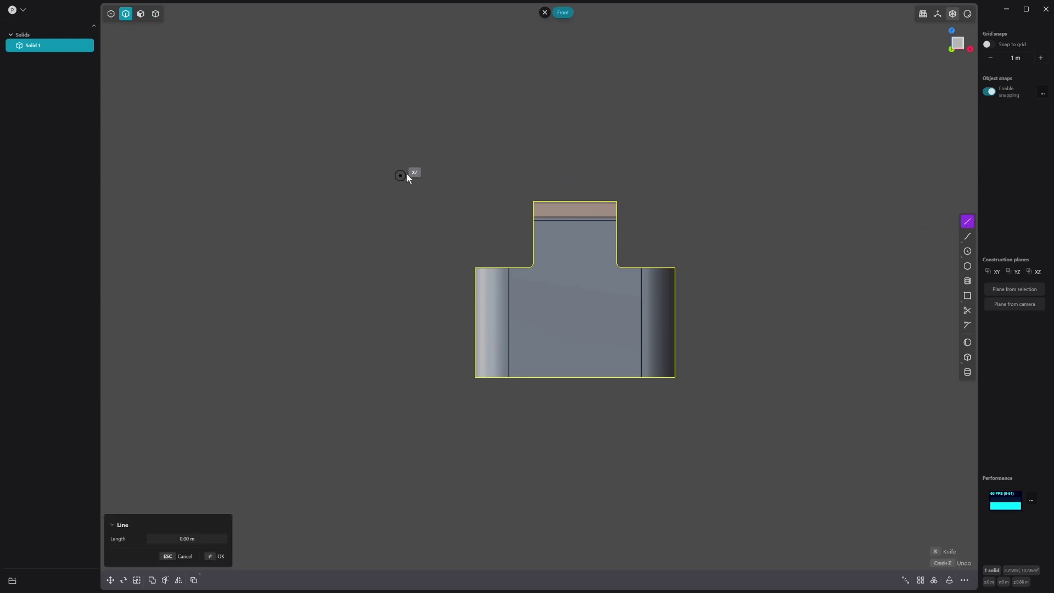
left_click(495, 163)
left_click(505, 231)
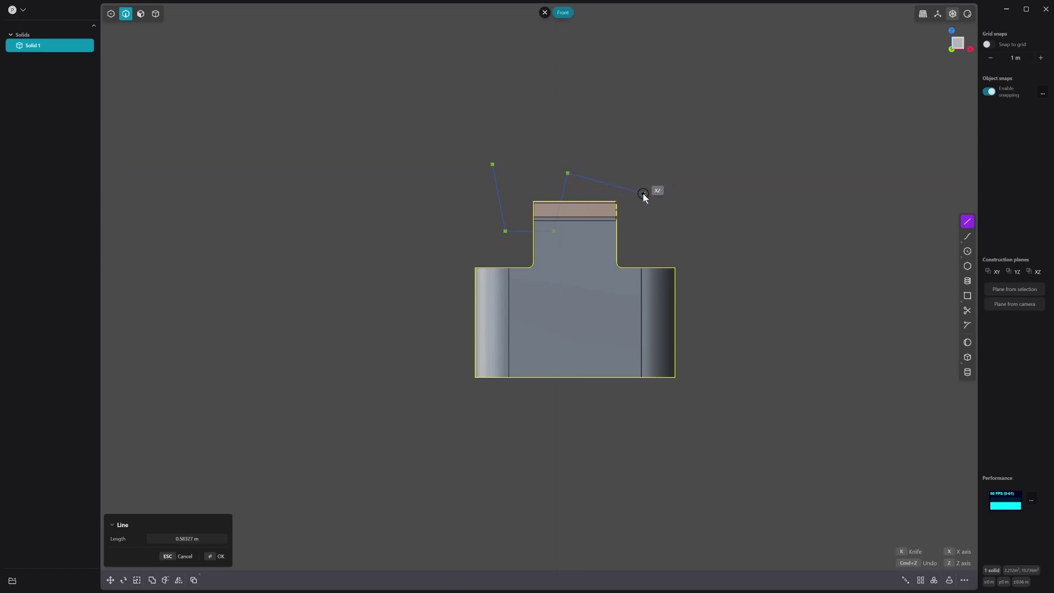
key("Return")
Cut the body with the U-shaped polyline to separate the raised block's upper-left corner.
middle_click_drag(636, 181, 528, 241)
key("KP_1")
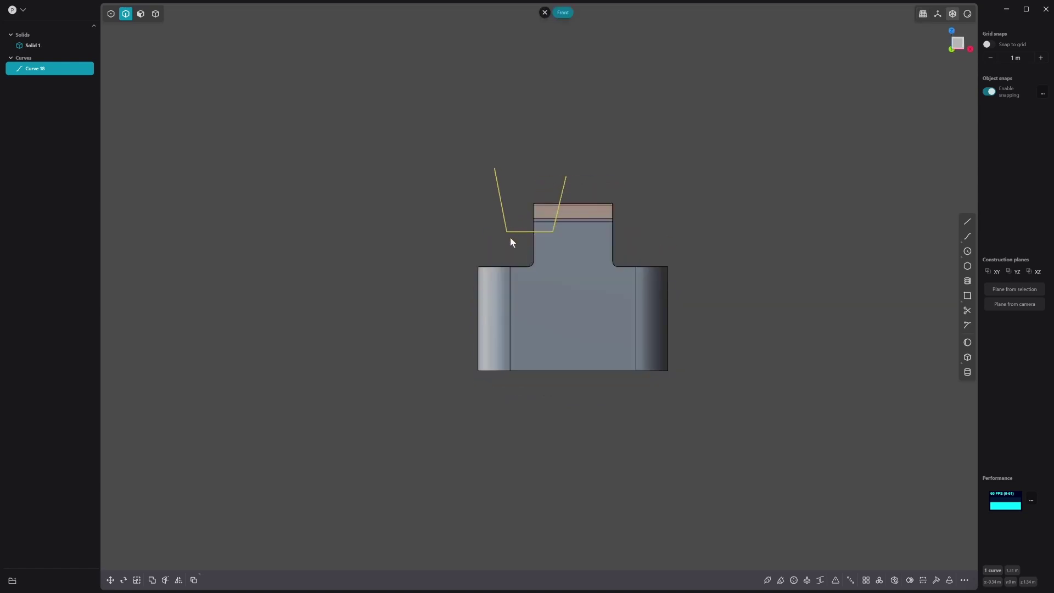
key("c")
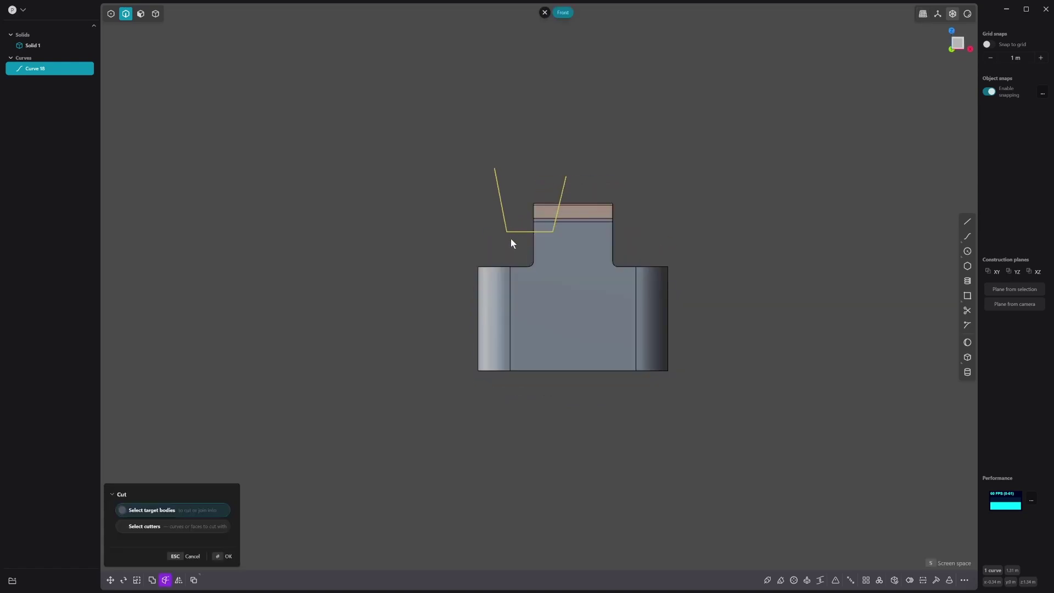
left_click(565, 297)
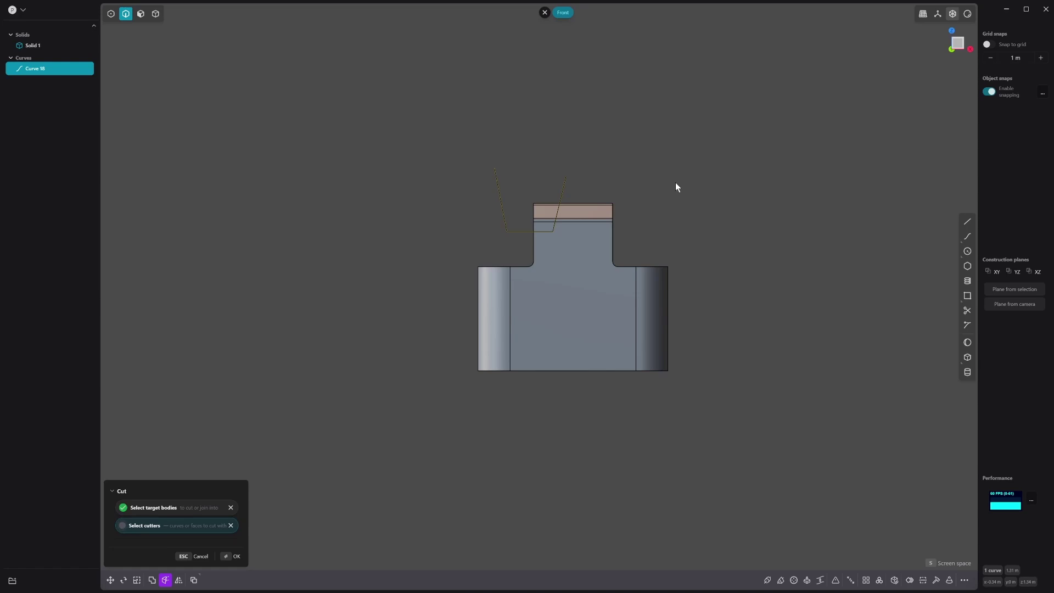
key("Return")
middle_click_drag(514, 225, 546, 229)
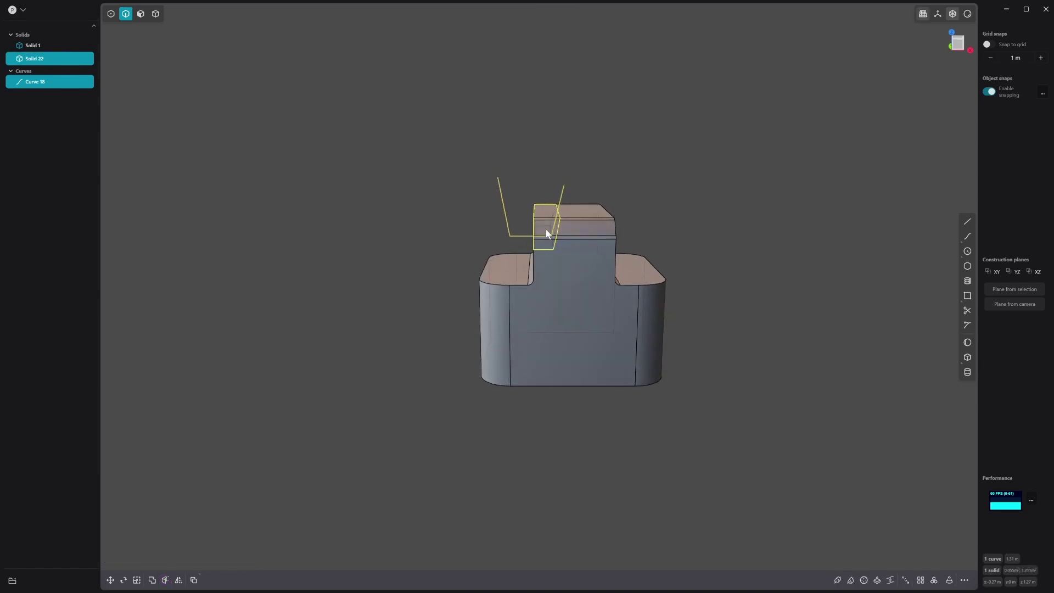
Delete the U-shaped cutting polyline.
key("Escape")
left_click(509, 211)
key("Delete")
Scale the cut-off corner piece down slightly to leave a narrow gap beside the body.
scroll(551, 255, "up", 3)
scroll(545, 246, "up", 2)
scroll(539, 202, "up", 2)
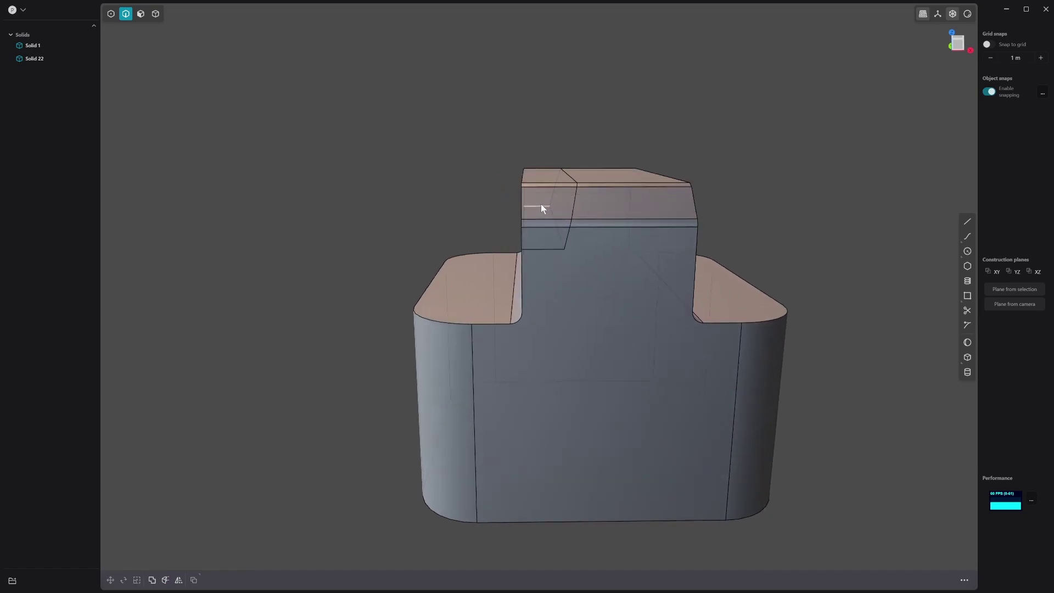
key("4")
left_click(542, 203)
key("s")
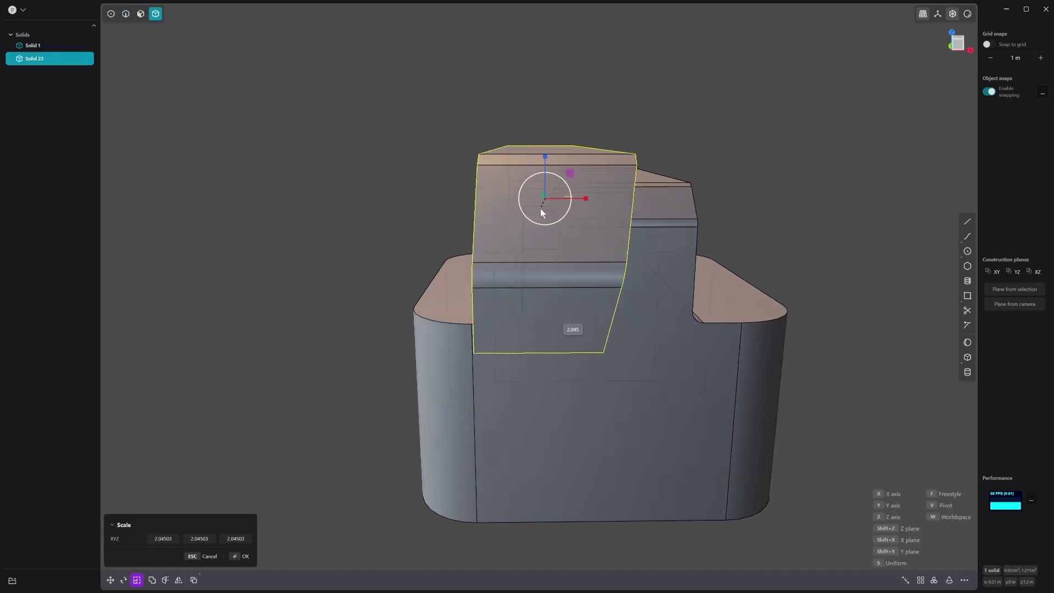
right_click(546, 204)
middle_click_drag(550, 251, 555, 256)
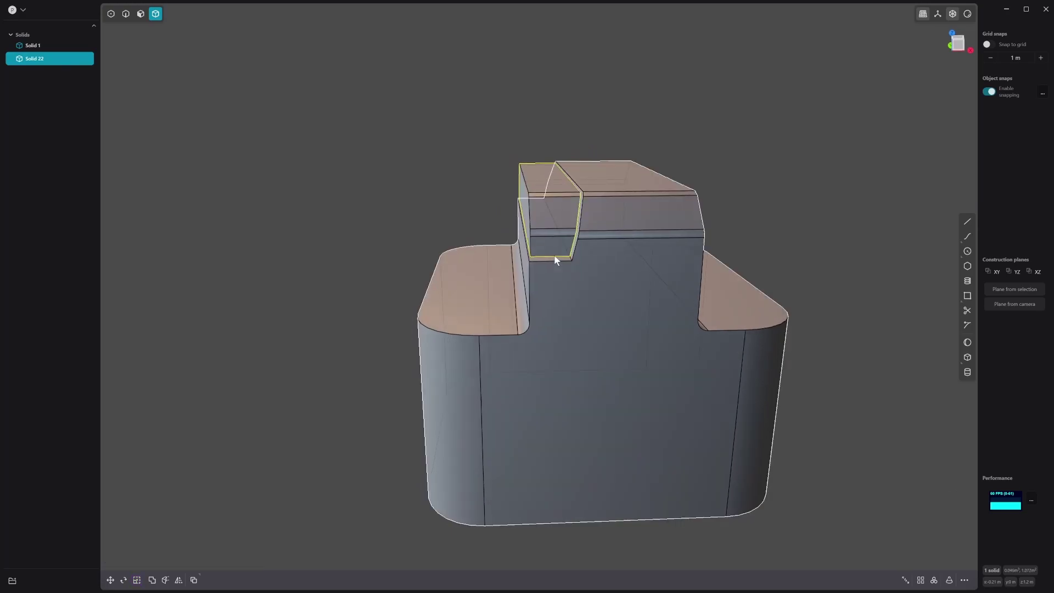
Fillet the long lower corner edge along the cut slightly.
key("2")
left_click(568, 252)
key("f")
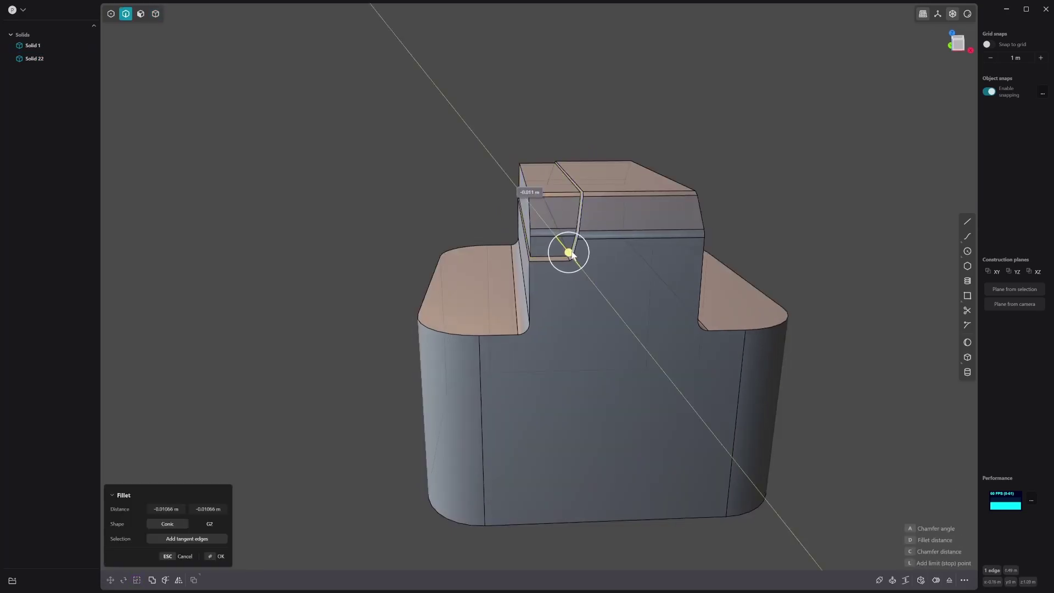
left_click_drag(576, 257, 550, 259)
right_click(548, 259)
Fillet the outer edge chain running around the left side ledge and up the front of the raised block.
middle_click_drag(529, 258, 617, 305)
left_click(548, 281)
key("b")
scroll(618, 306, "up", 1)
left_click(332, 260)
mouse_move(334, 261)
left_mouse_down()
mouse_move(344, 261)
mouse_move(330, 264)
left_mouse_up()
Try to fillet the short front edge of the notch floor beneath the cut-off piece.
middle_click_drag(603, 268, 567, 261)
left_click(633, 269)
left_click_drag(641, 271, 639, 277)
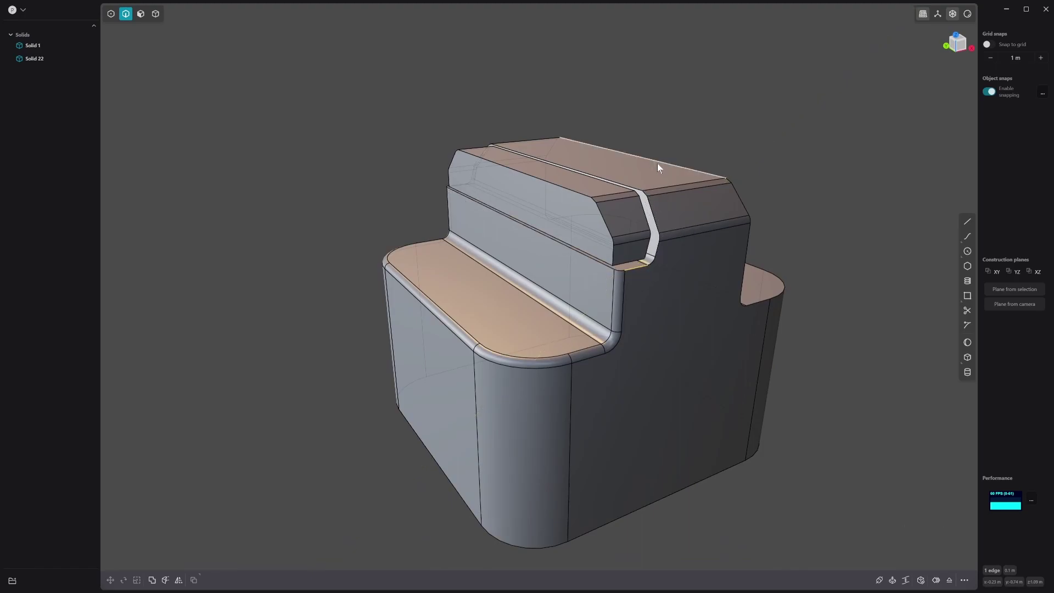
Bevel the raised block's front top edge slightly and chamfer its long top edge beside the gap by about 0.016 m.
left_click(659, 196)
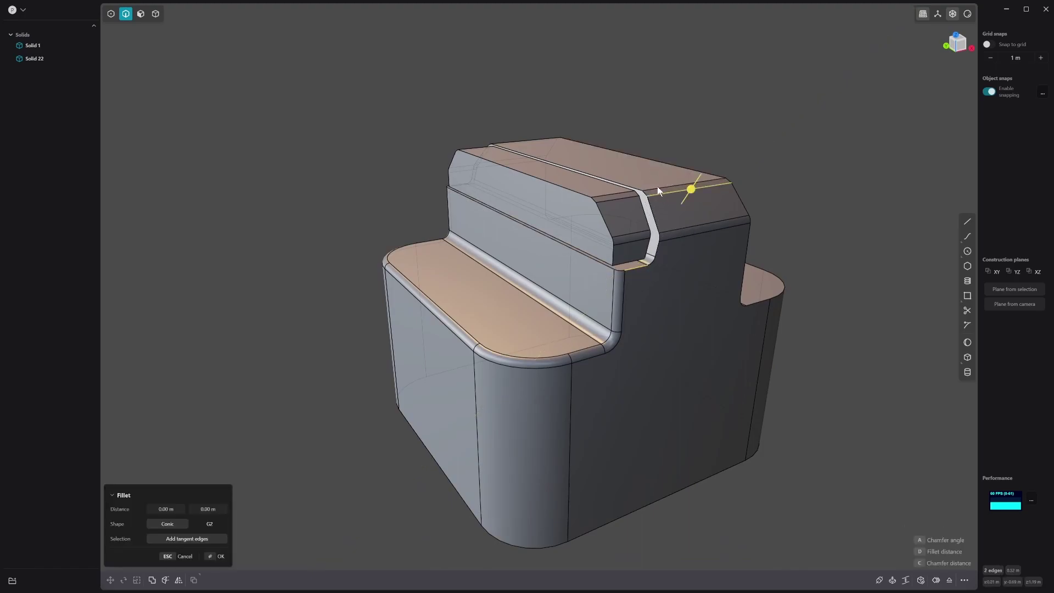
left_click(657, 186)
left_click_drag(658, 187, 659, 192)
left_click_drag(637, 192, 645, 190)
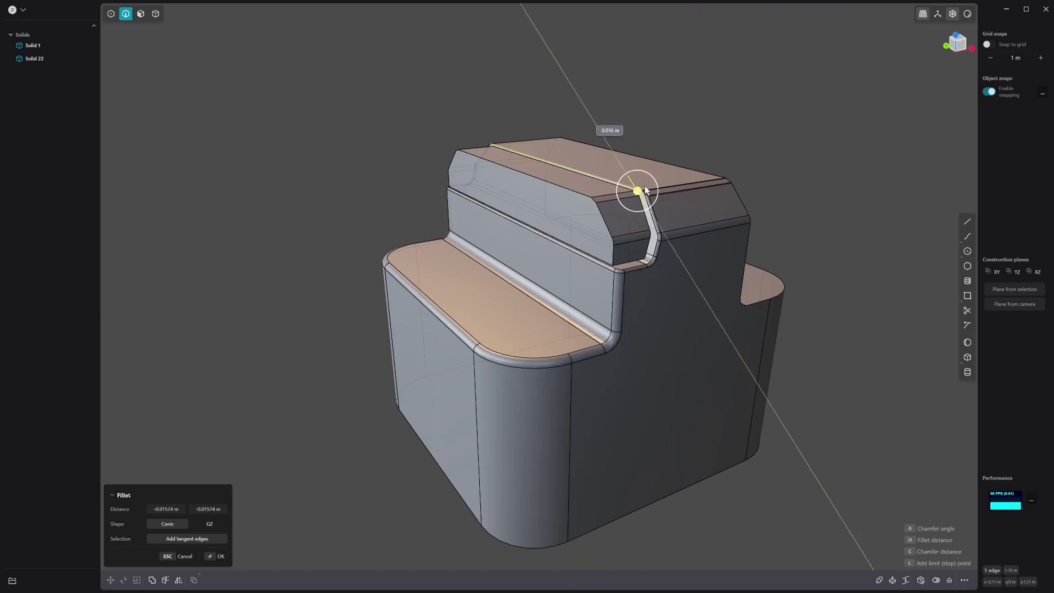
key("Return")
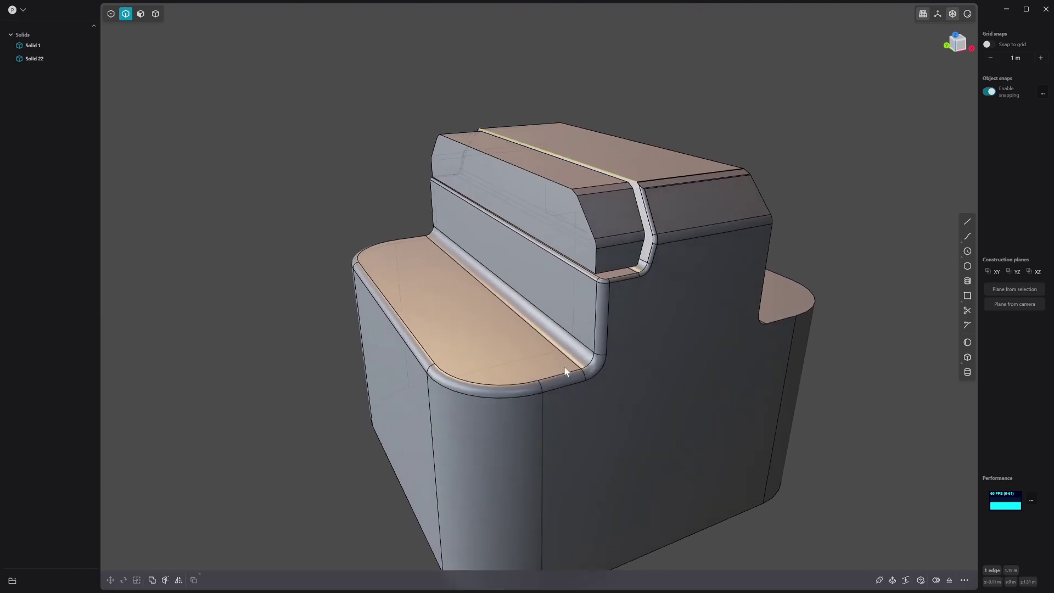
middle_click_drag(559, 364, 662, 202)
middle_click_drag(379, 315, 673, 239)
left_click(673, 238)
key("f")
left_click_drag(673, 240, 690, 251)
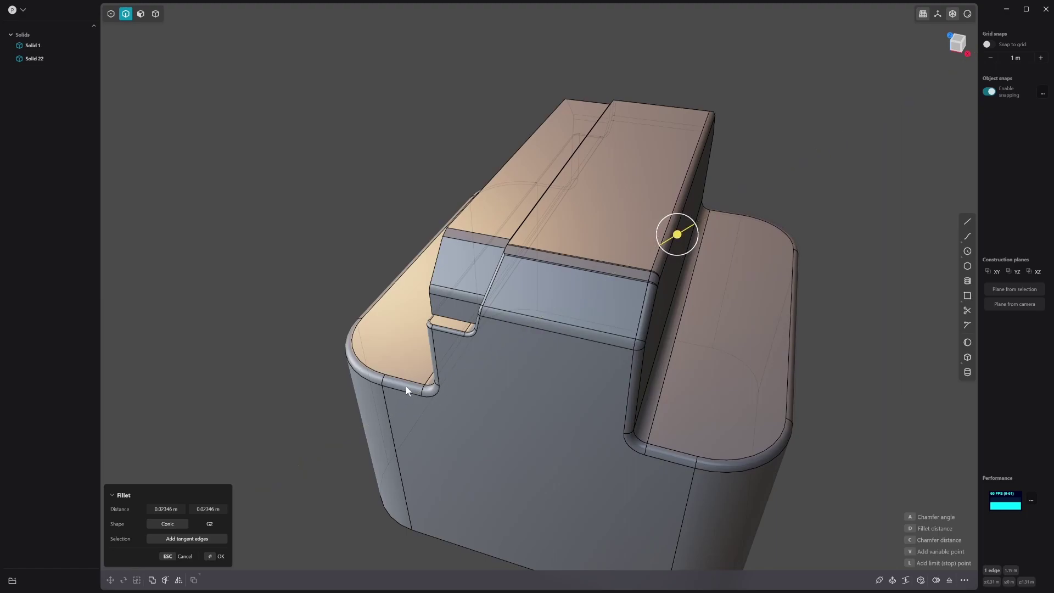
key("d")
key("Escape")
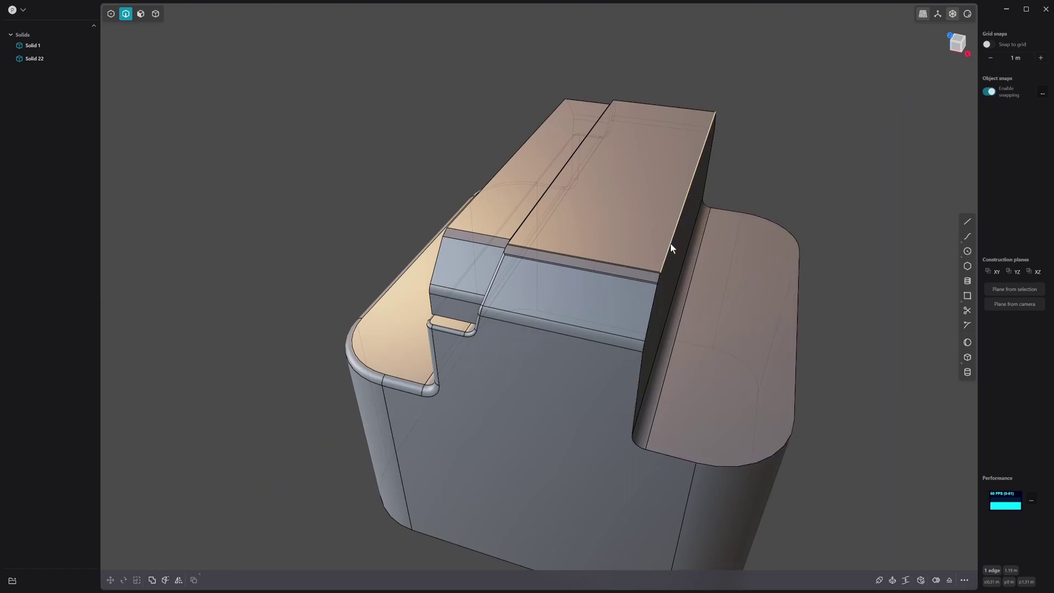
Fillet the raised block's long top edge opposite the cut-off piece, with its connected edges, by about 0.026 m.
key("f")
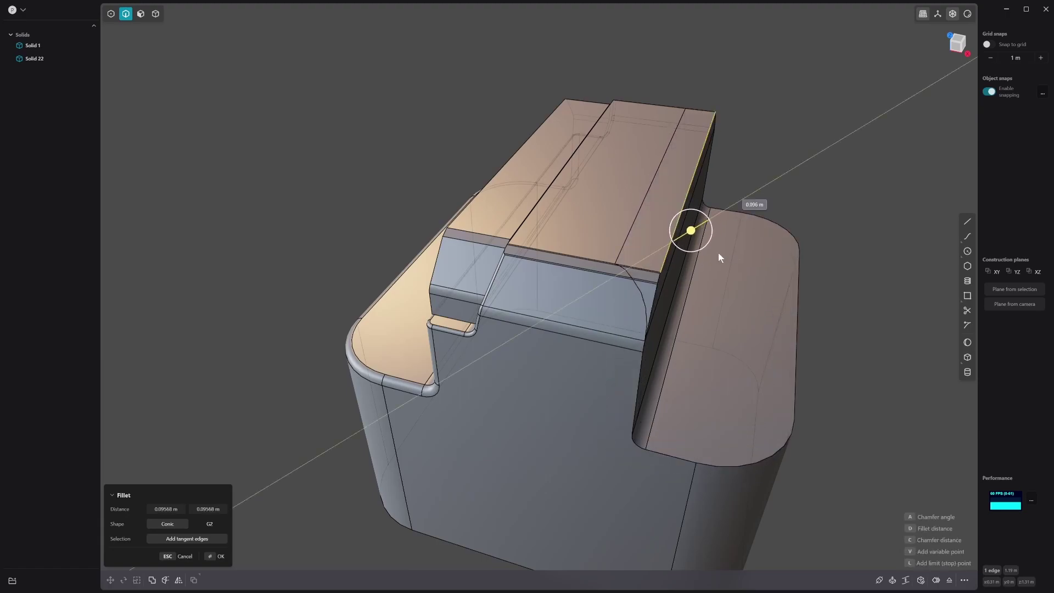
left_click(704, 249)
middle_click_drag(661, 486, 498, 333)
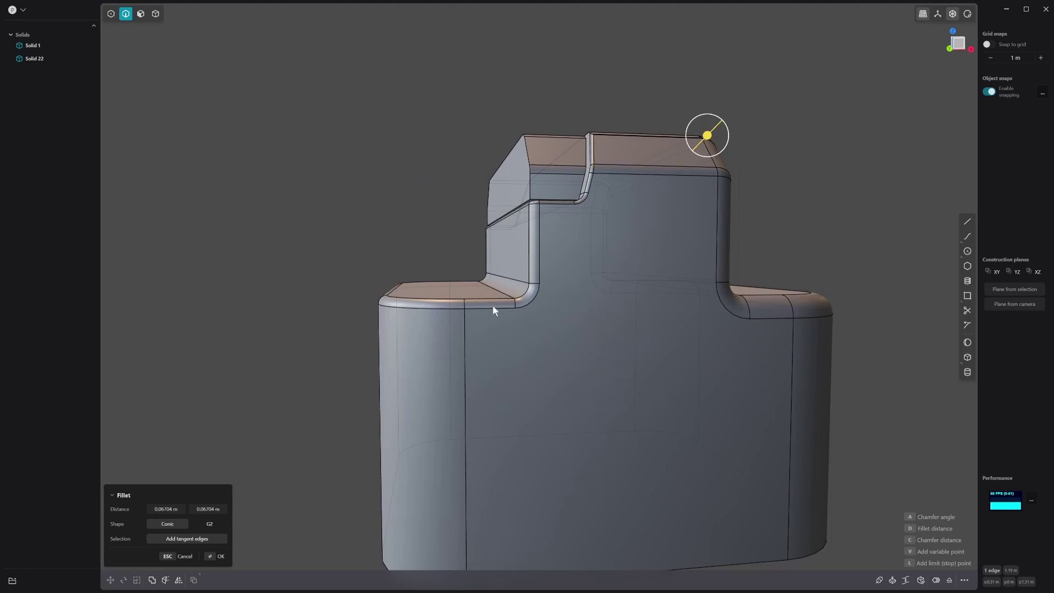
middle_click_drag(505, 302, 743, 317)
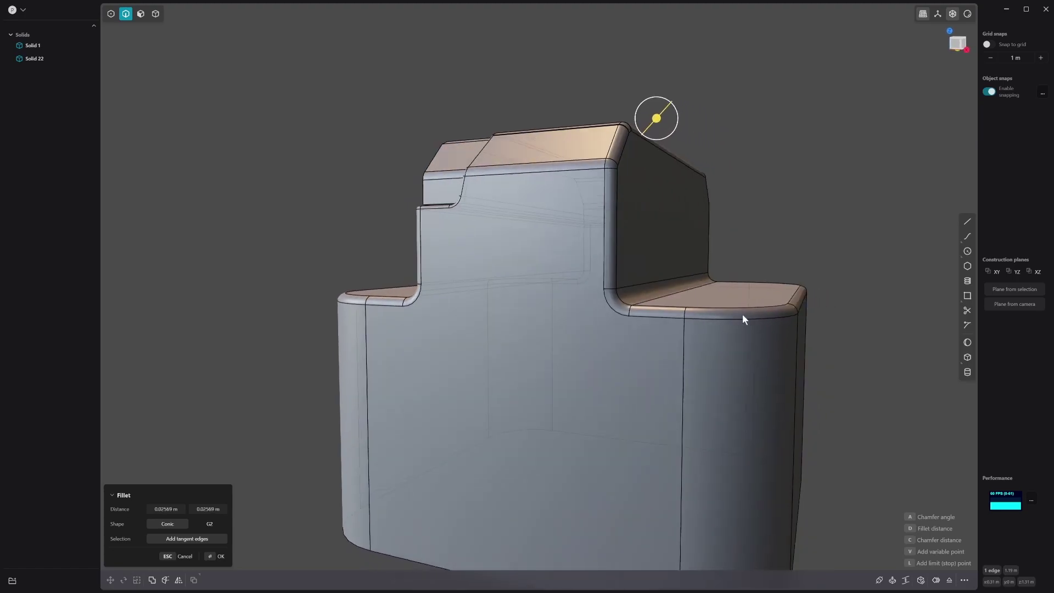
key("Return")
In the front view, draw a closed through-point curve looping freely over the body and beyond its outline.
middle_click_drag(788, 228, 975, 412)
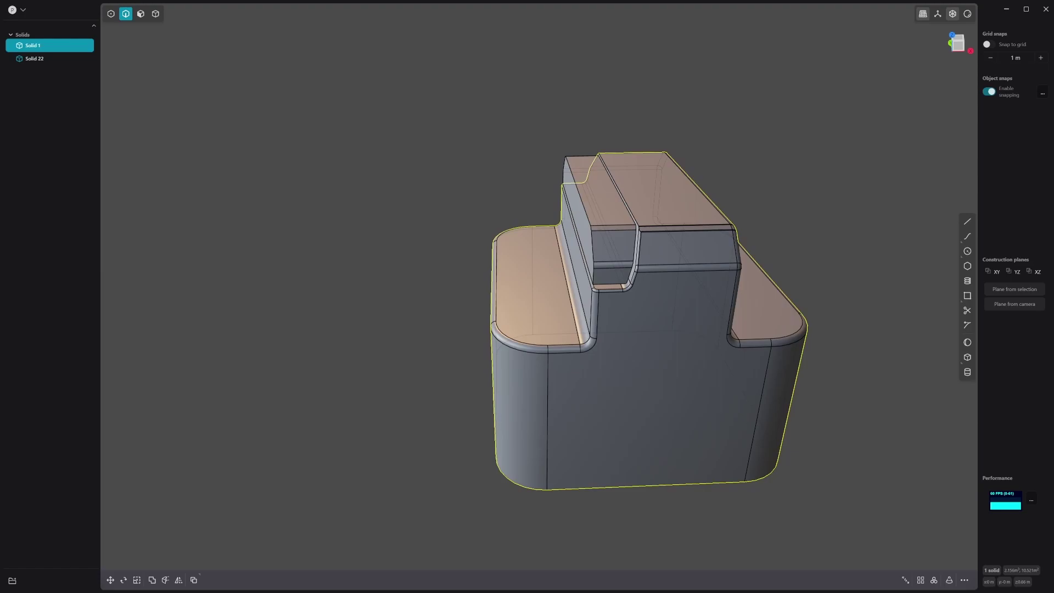
key("KP_1")
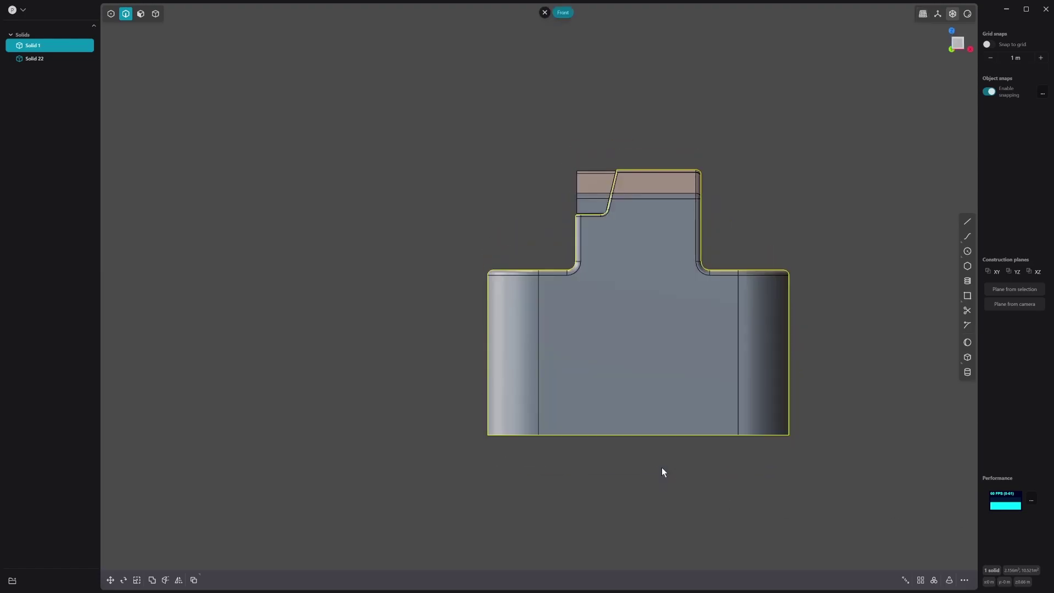
left_click(966, 237)
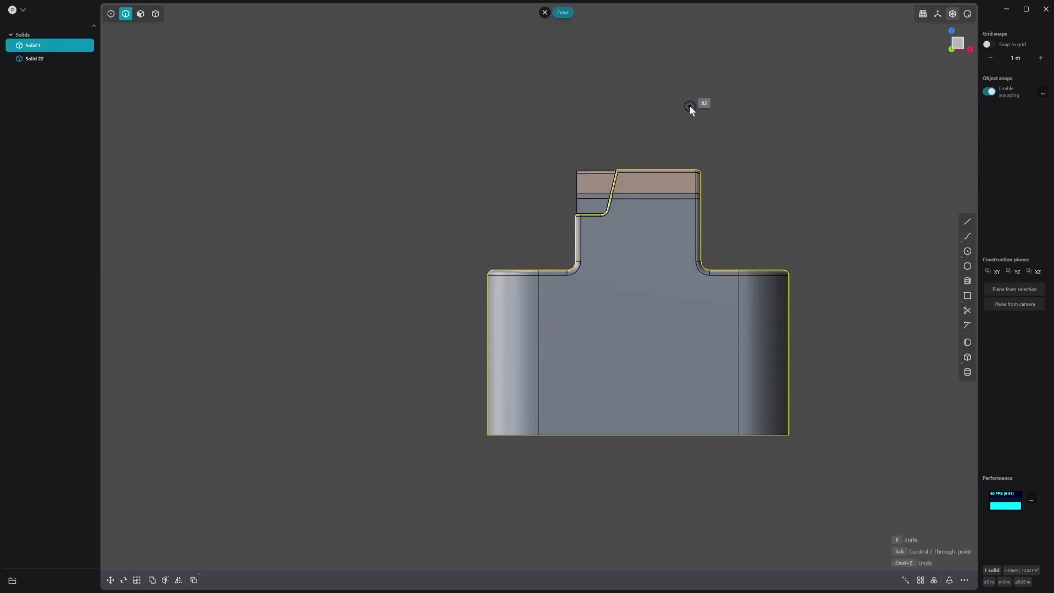
key("Escape")
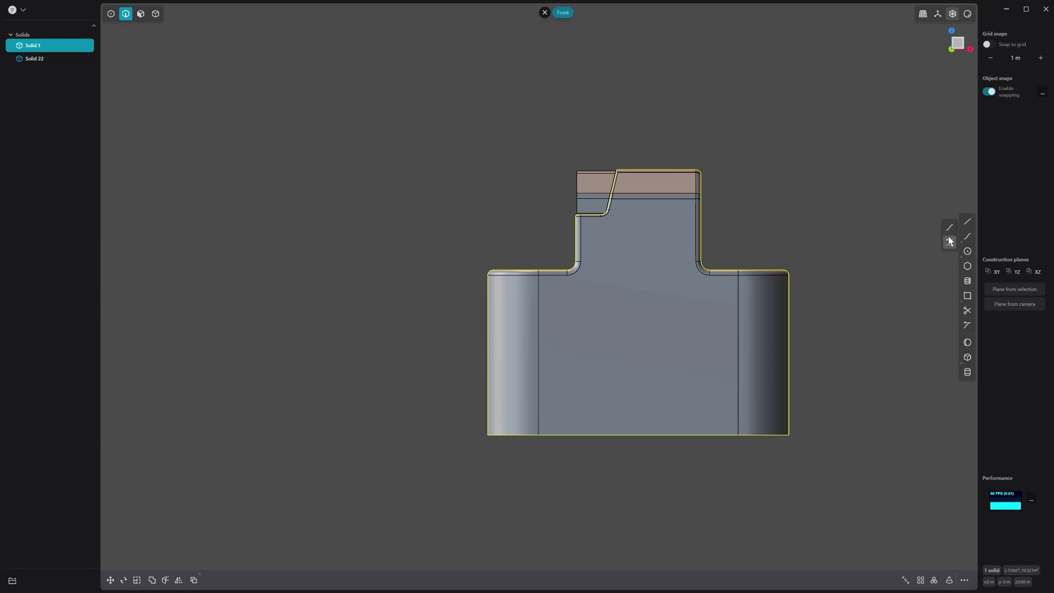
left_click(948, 238)
left_click(640, 122)
left_click(664, 226)
left_click(798, 208)
left_click(789, 401)
left_click(547, 373)
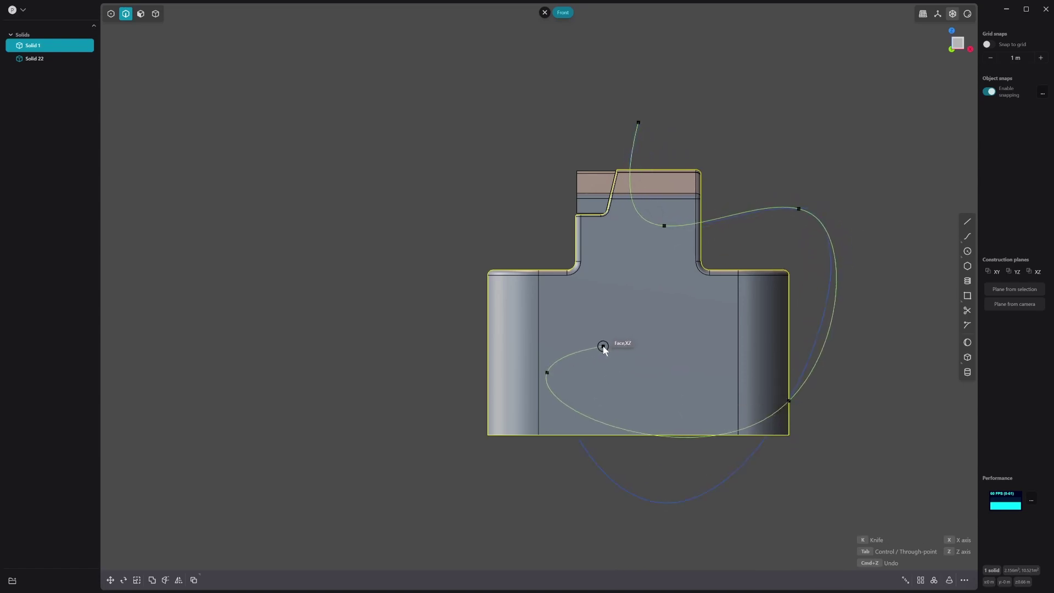
left_click(637, 122)
left_click(637, 122)
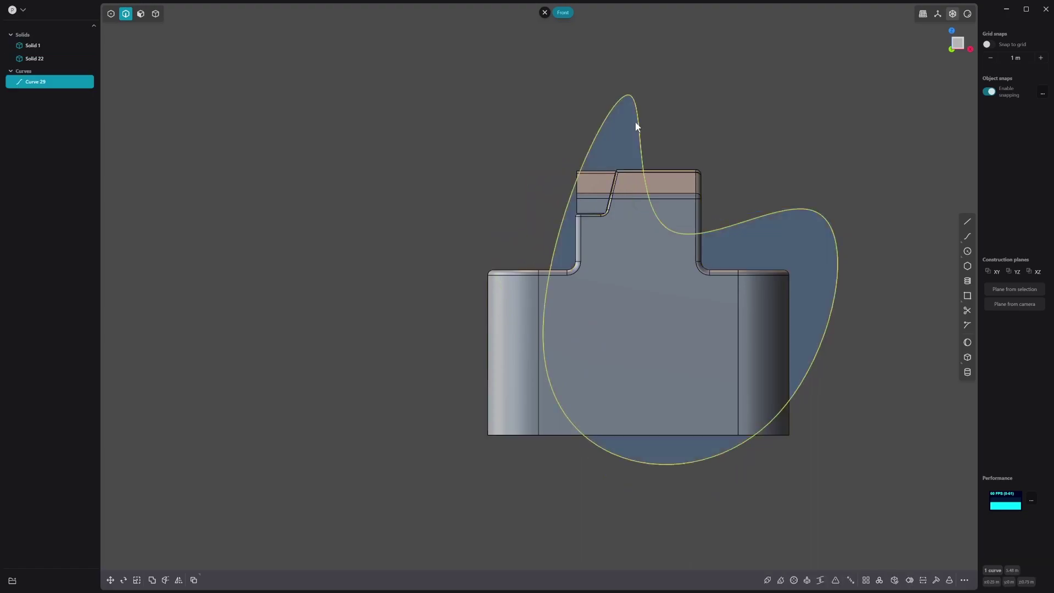
middle_click_drag(837, 125, 183, 141)
middle_click_drag(659, 302, 669, 315)
key("3")
left_click(769, 363)
key("e")
left_click_drag(769, 363, 872, 335)
middle_click_drag(872, 335, 832, 327)
key("Escape")
key("e")
left_click_drag(762, 344, 835, 339)
key("Escape")
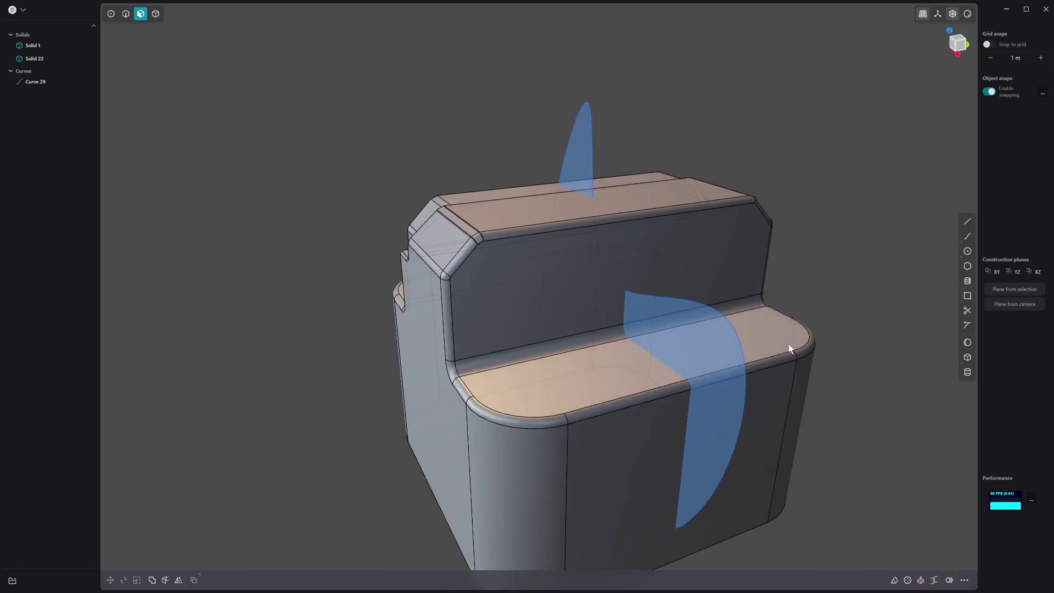
Extrude the freeform curve's region with a wall thickness into a separate thin band.
key("e")
left_click_drag(758, 343, 799, 332)
key("shift+t")
left_click_drag(758, 362, 705, 357)
key("Return")
middle_click_drag(827, 254, 735, 337)
key("Escape")
left_click(759, 275)
key("e")
middle_click_drag(750, 280, 618, 317)
scroll(555, 352, "up", 1)
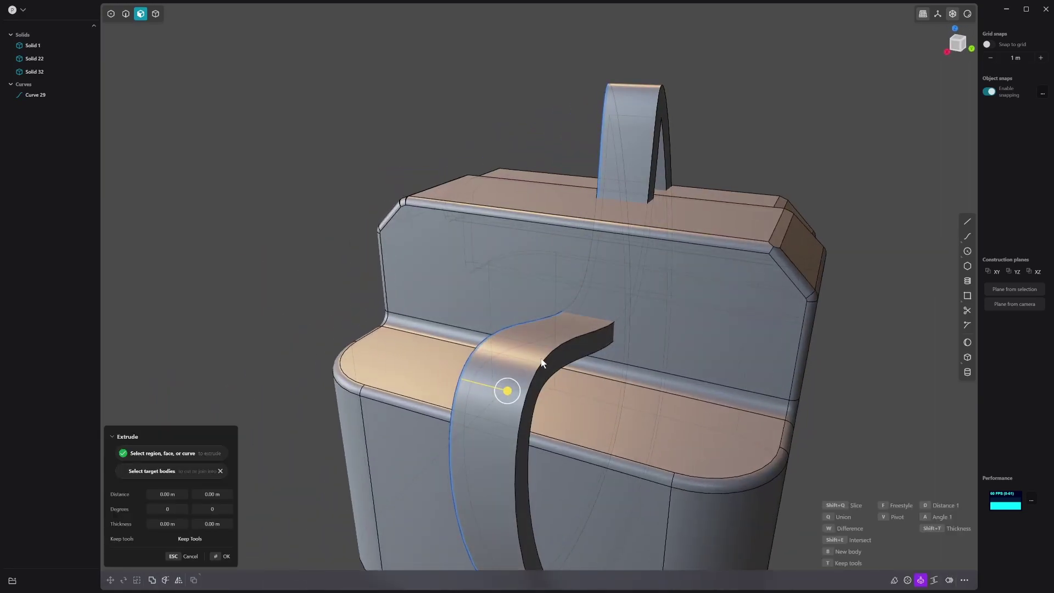
key("Escape")
Hide the main body to examine the whole thin band, and undo the hiding.
left_click(542, 362)
key("Escape")
key("4")
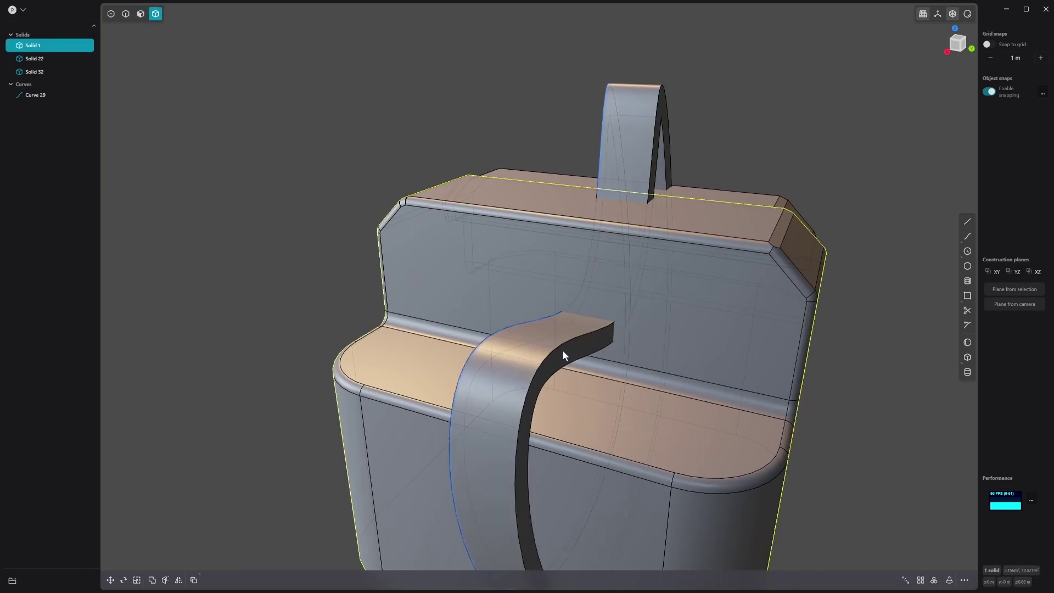
key("h")
left_click(514, 347)
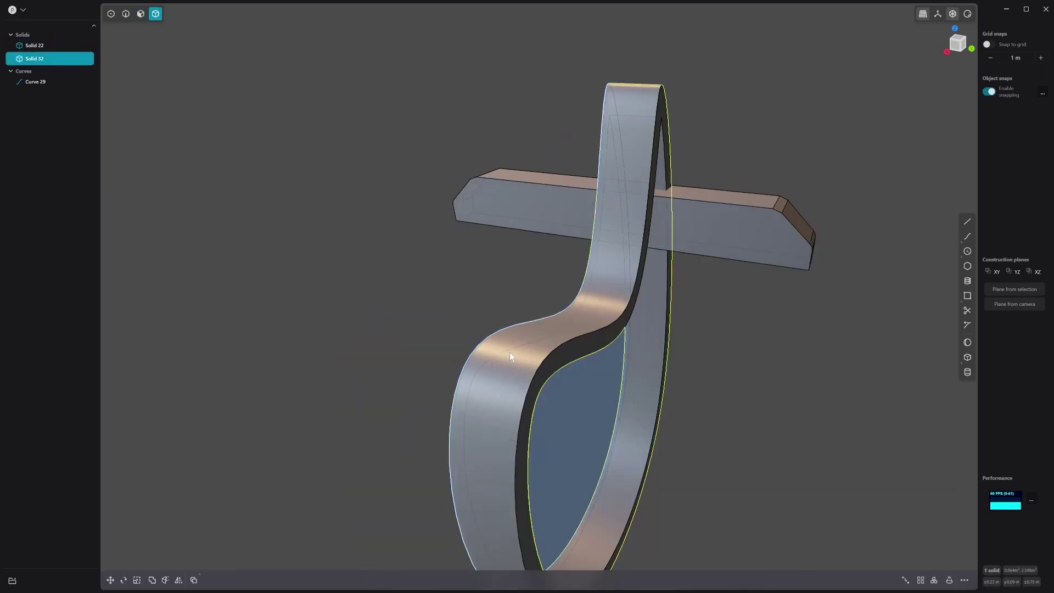
key("ctrl+z")
key("ctrl+z")
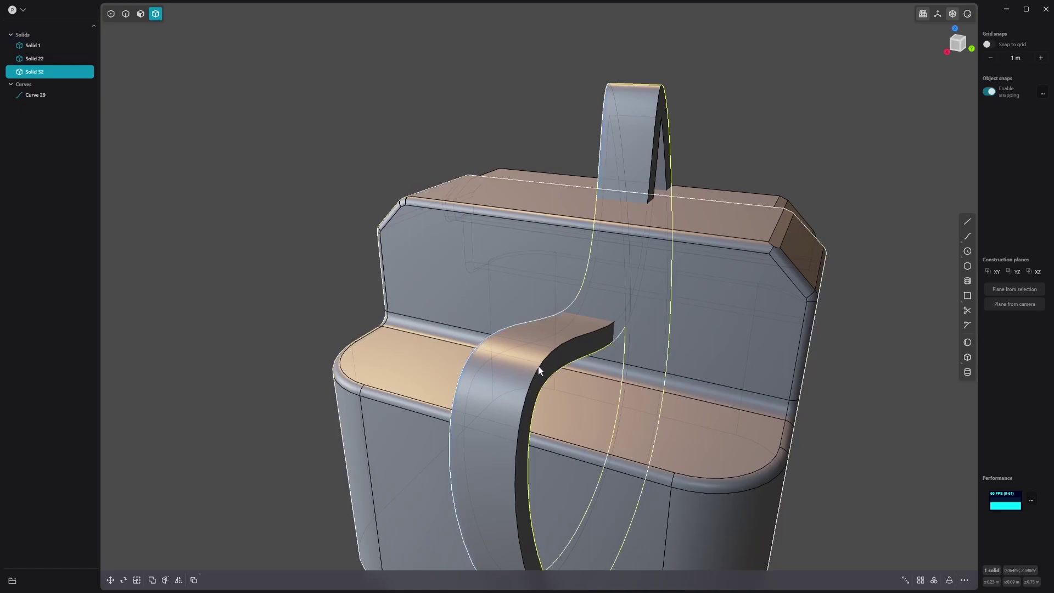
Delete the thin band solid and the freeform curve it was extruded from.
key("Delete")
left_click(503, 346)
left_click(482, 345)
left_click(484, 348)
scroll(484, 348, "up", 1)
key("2")
left_click(493, 346)
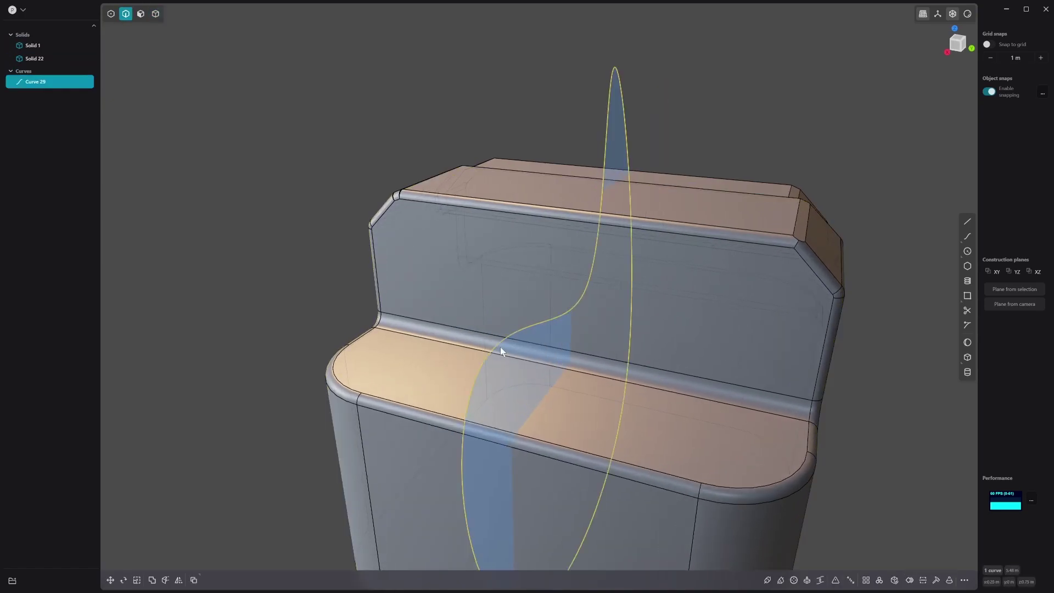
key("Delete")
In the front view, draw a circle of about 0.26 m radius centred on the body's front face.
middle_click_drag(604, 327, 904, 256)
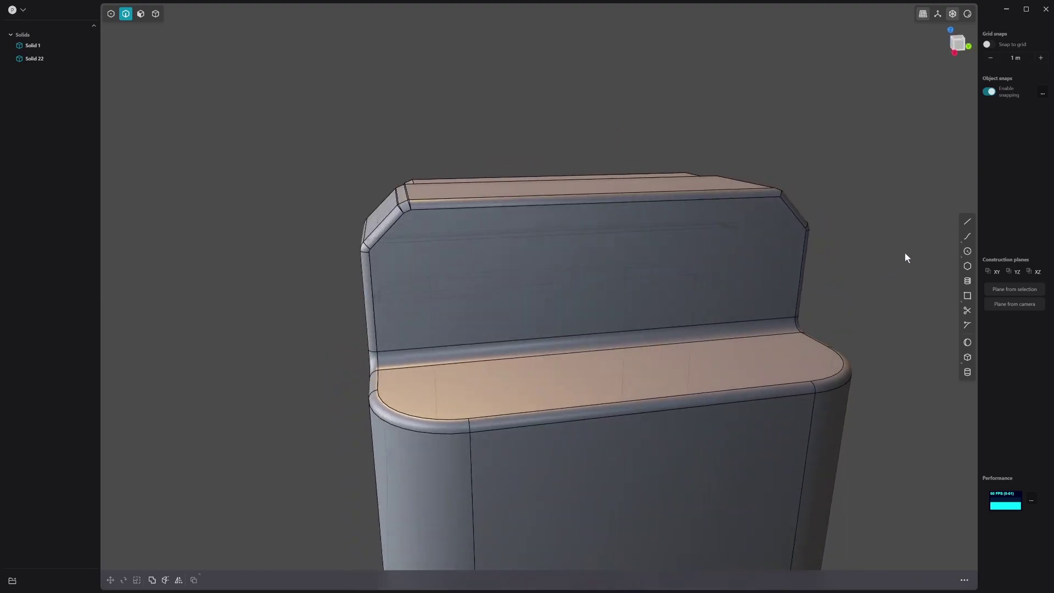
key("KP_1")
left_click(966, 251)
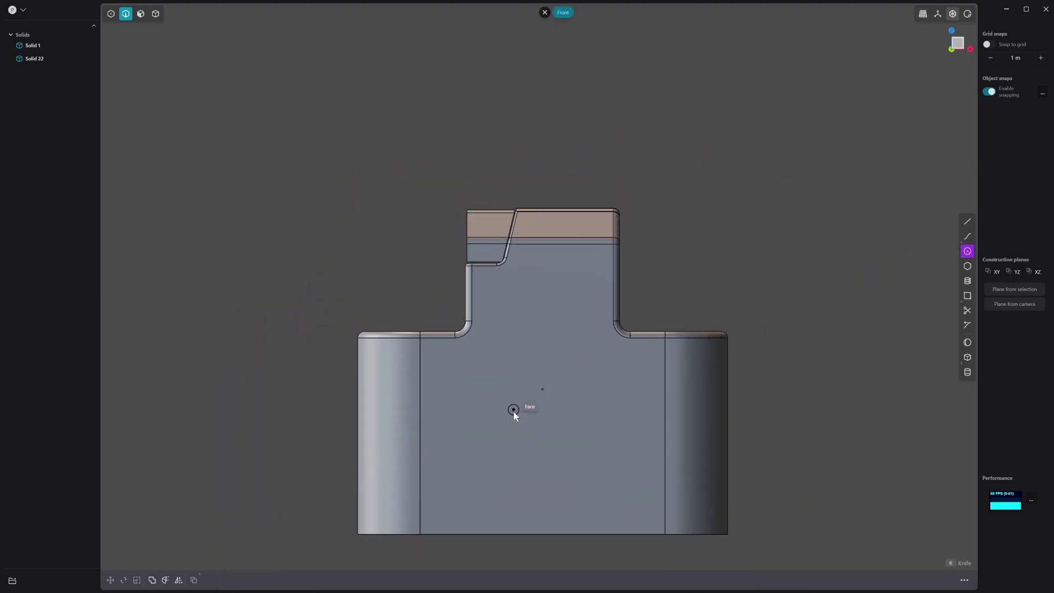
left_click(542, 390)
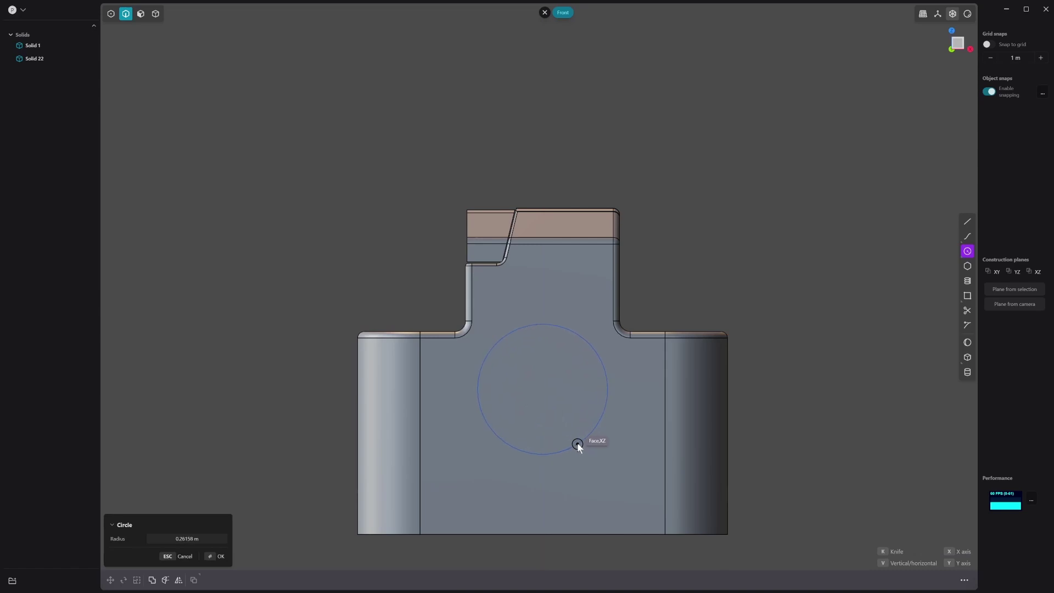
right_click(771, 340)
Move the circle a short distance outward so that it sits in front of the body's front face.
middle_click_drag(789, 333, 688, 369)
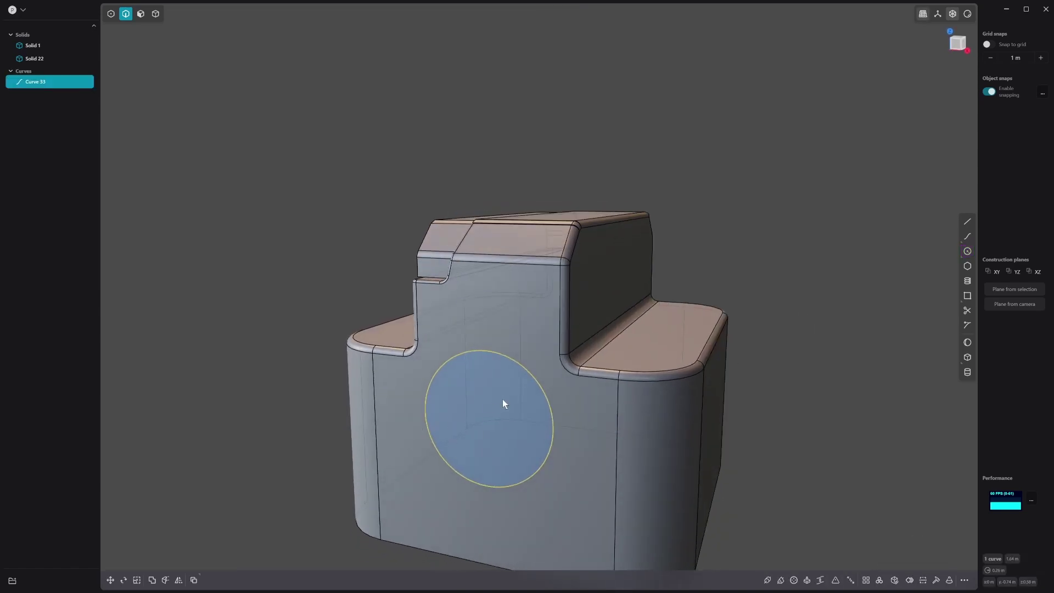
left_click(405, 441)
middle_click_drag(502, 401, 485, 407)
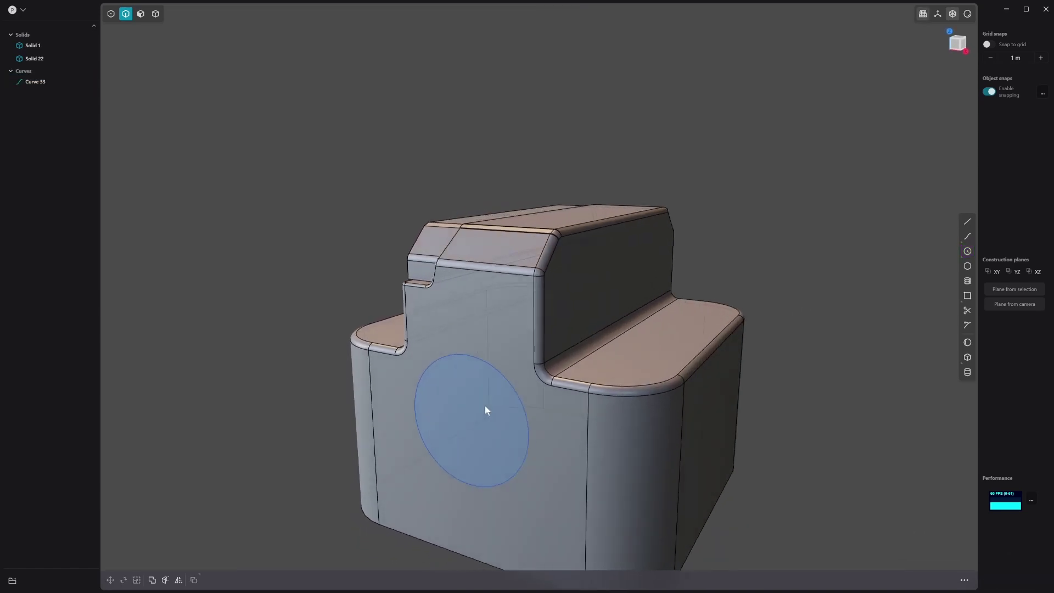
left_click(505, 386)
key("g")
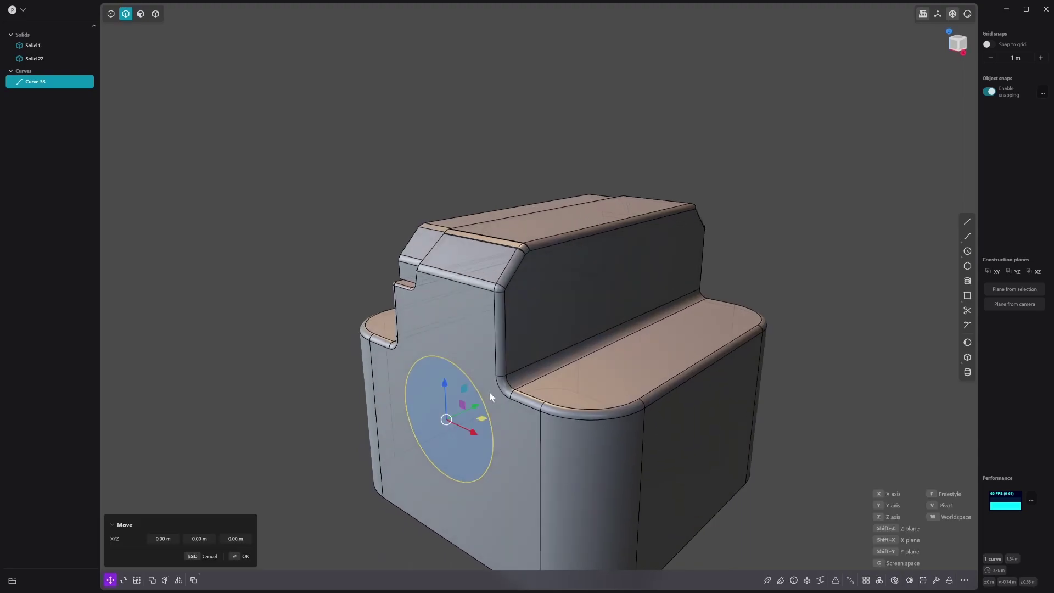
left_click_drag(482, 405, 461, 415)
key("Return")
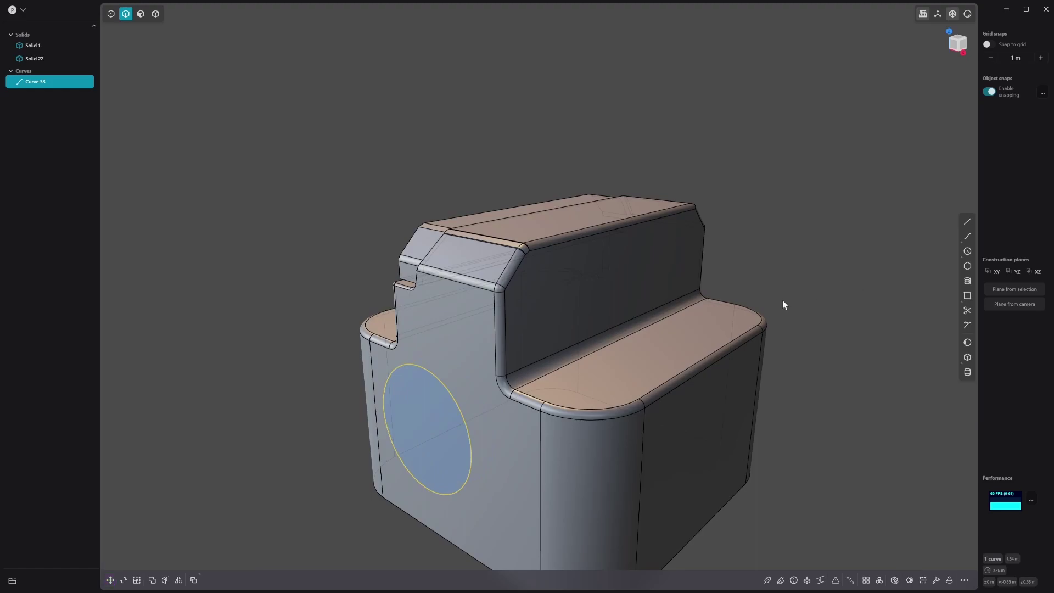
Extrude the circle about 0.36 m into the body as a separate cylinder.
middle_click_drag(749, 311, 721, 320)
key("3")
key("e")
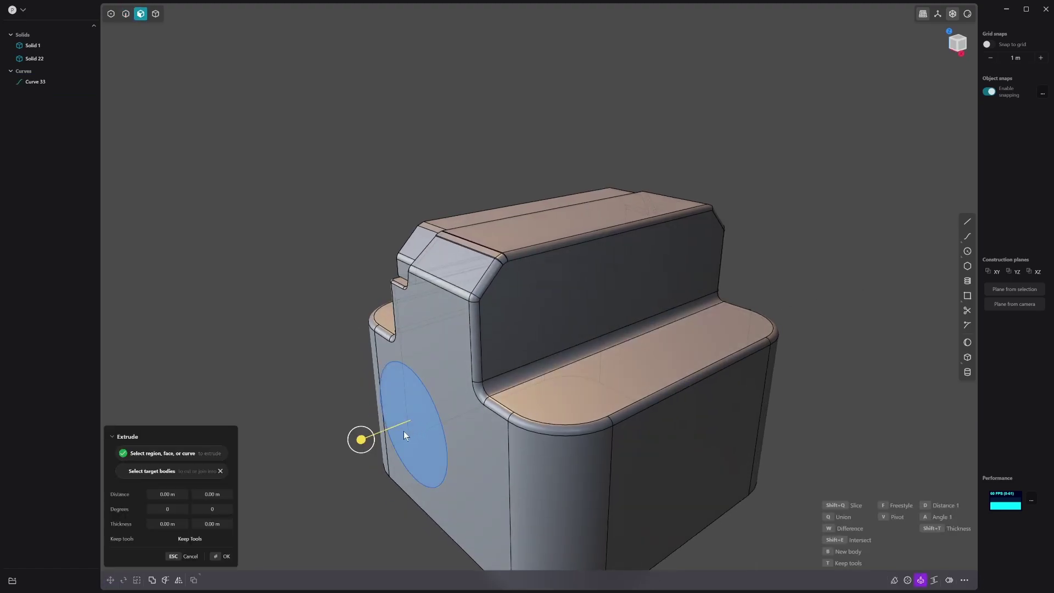
left_click(446, 423)
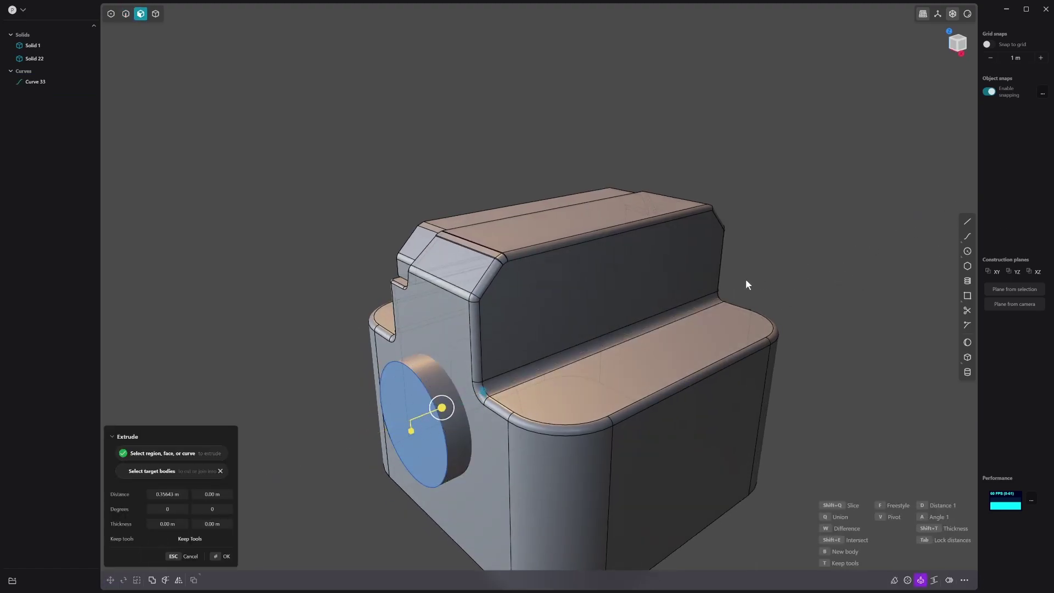
key("Return")
Subtract the cylinder from the main body with a Boolean difference to cut a round pocket in the front face.
middle_click_drag(365, 424, 466, 414)
scroll(479, 434, "up", 2)
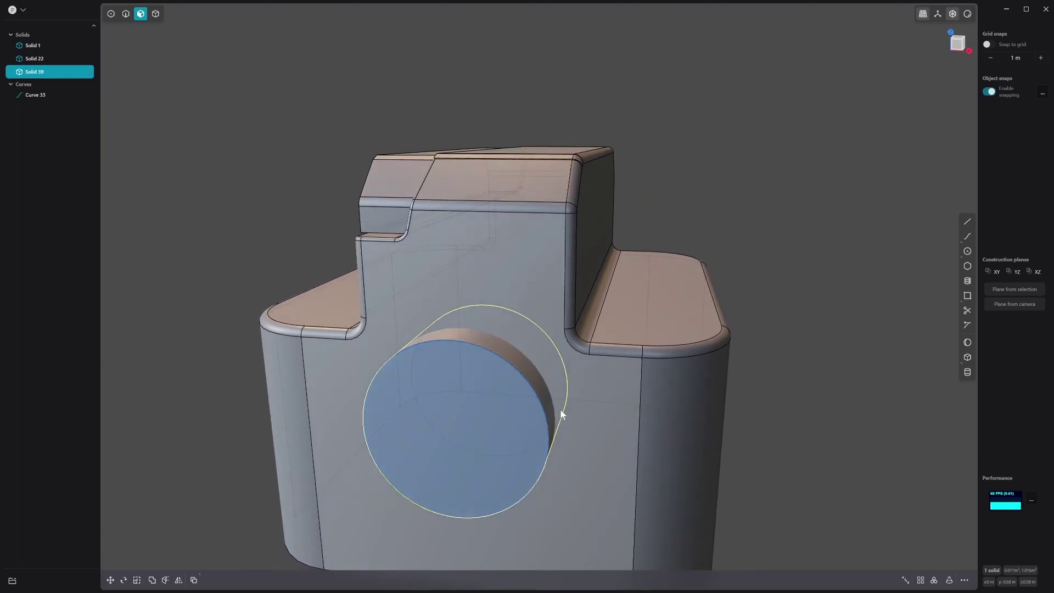
key("alt+z")
left_click(636, 416)
middle_click_drag(639, 416, 595, 438)
key("q")
left_click(447, 405)
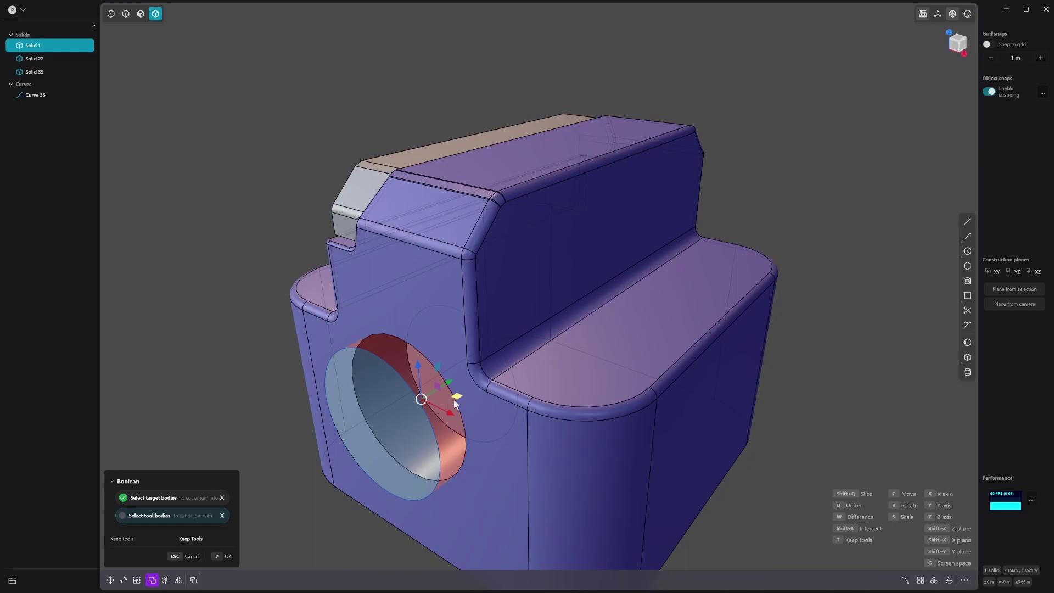
key("Return")
Delete the leftover circle curve in front of the round pocket.
middle_click_drag(402, 460, 468, 380)
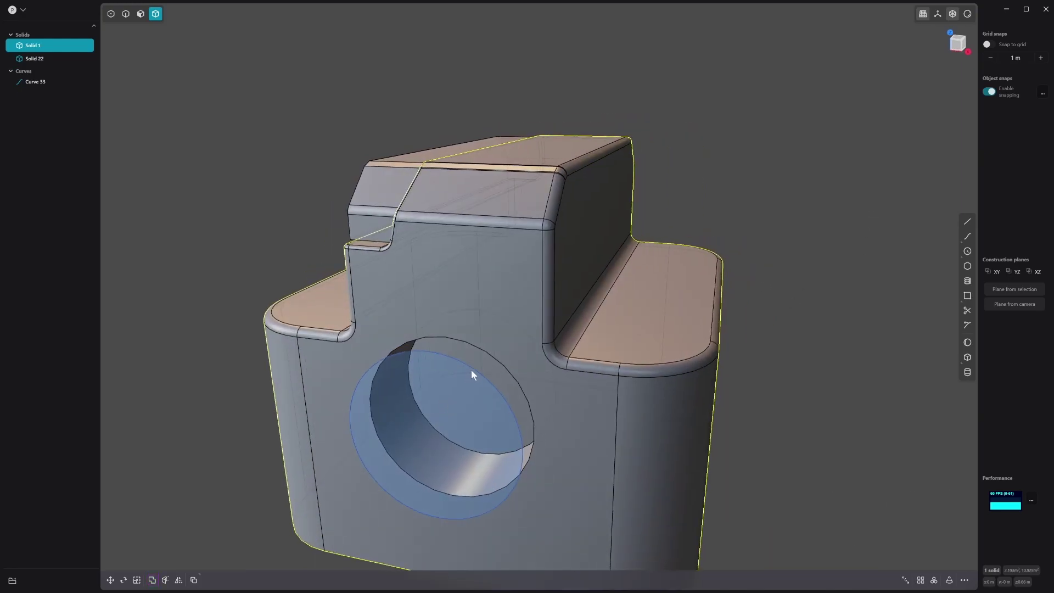
key("2")
left_click(473, 370)
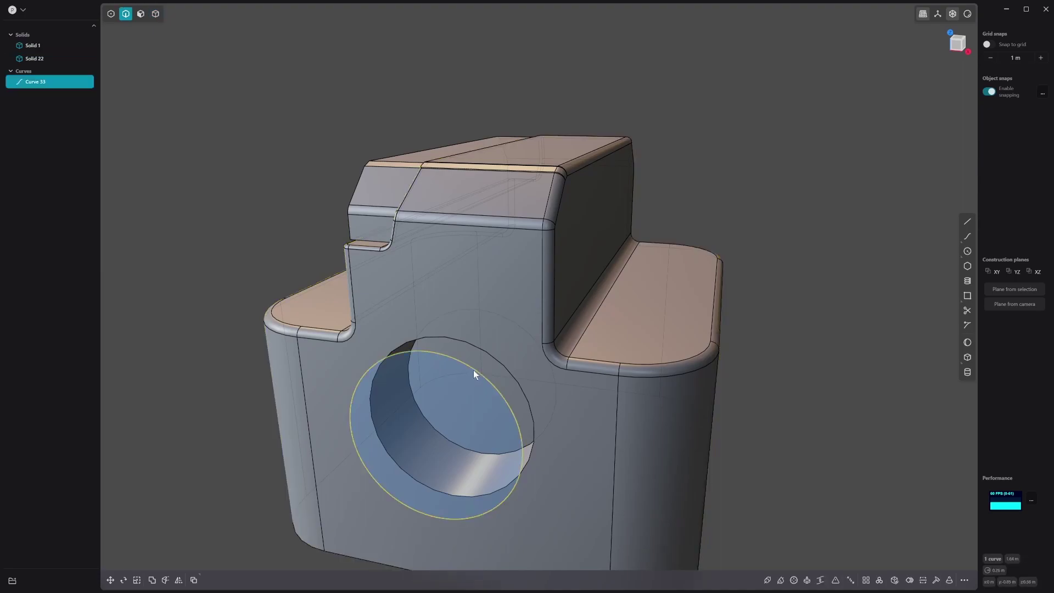
mouse_move(470, 370)
middle_mouse_down()
mouse_move(448, 380)
mouse_move(473, 364)
middle_mouse_up()
key("Delete")
key("KP_1")
scroll(384, 390, "up", 3)
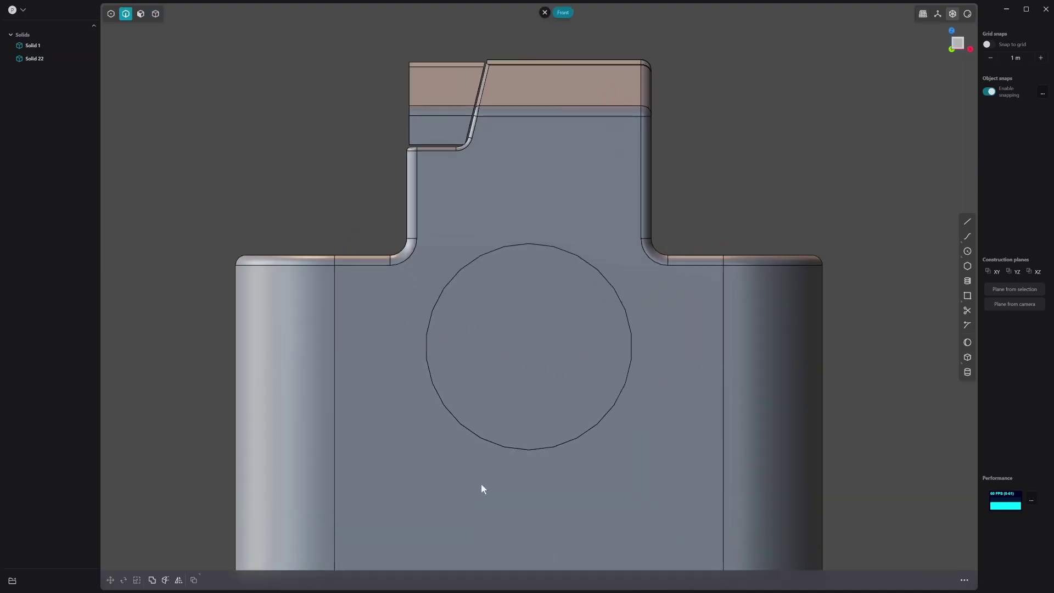
scroll(530, 431, "up", 2)
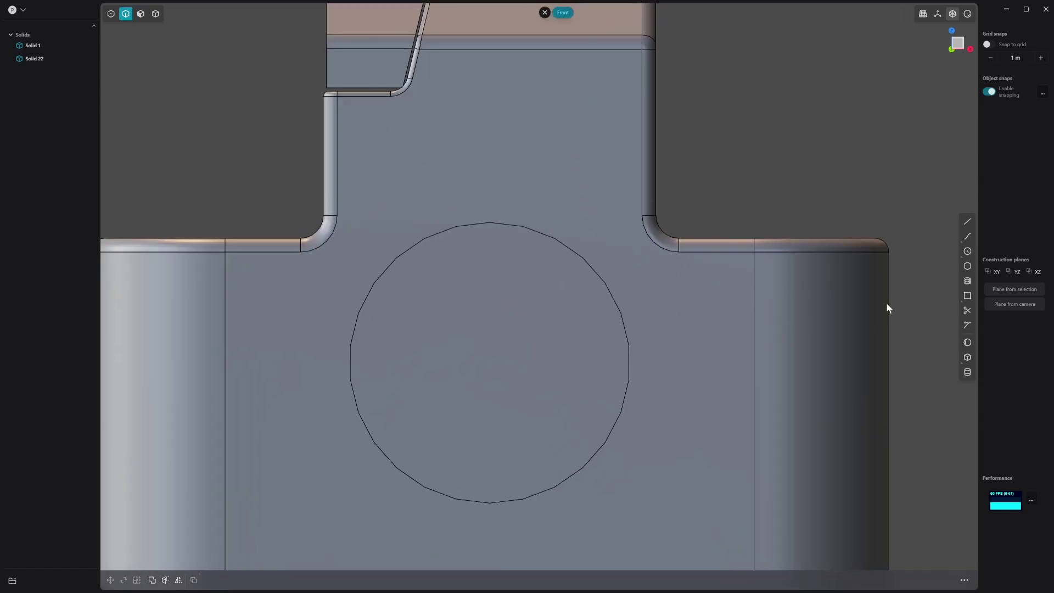
Draw a small circle with a radius of about 0.04 m at the top edge of the round pocket.
left_click(966, 253)
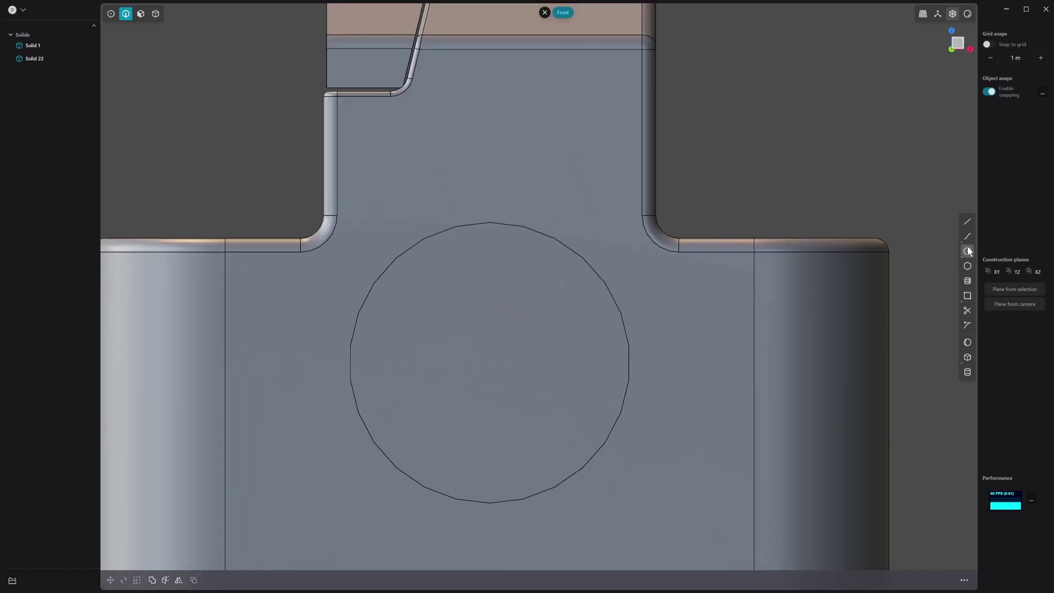
left_click(487, 226)
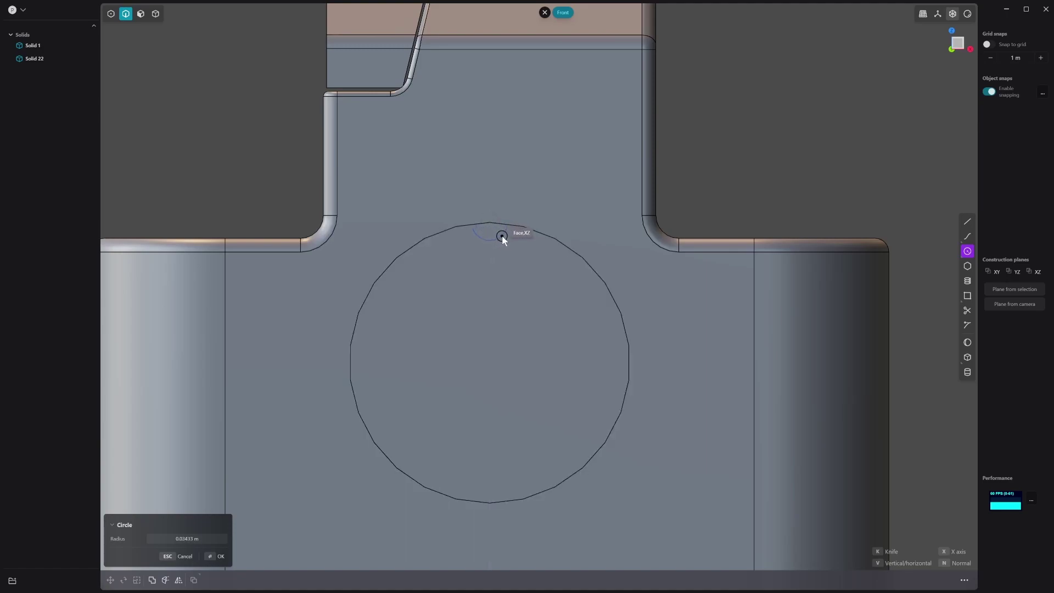
left_click(504, 238)
Move the small circle outward along the Y axis so that it sits in front of the body's front face.
middle_click_drag(503, 238, 459, 272)
key("g")
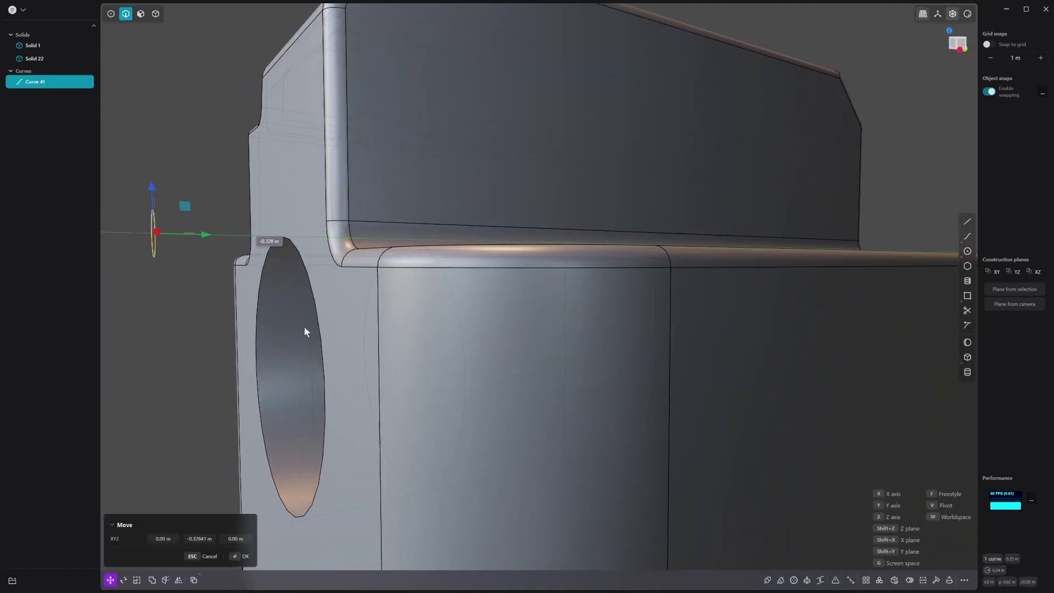
key("Escape")
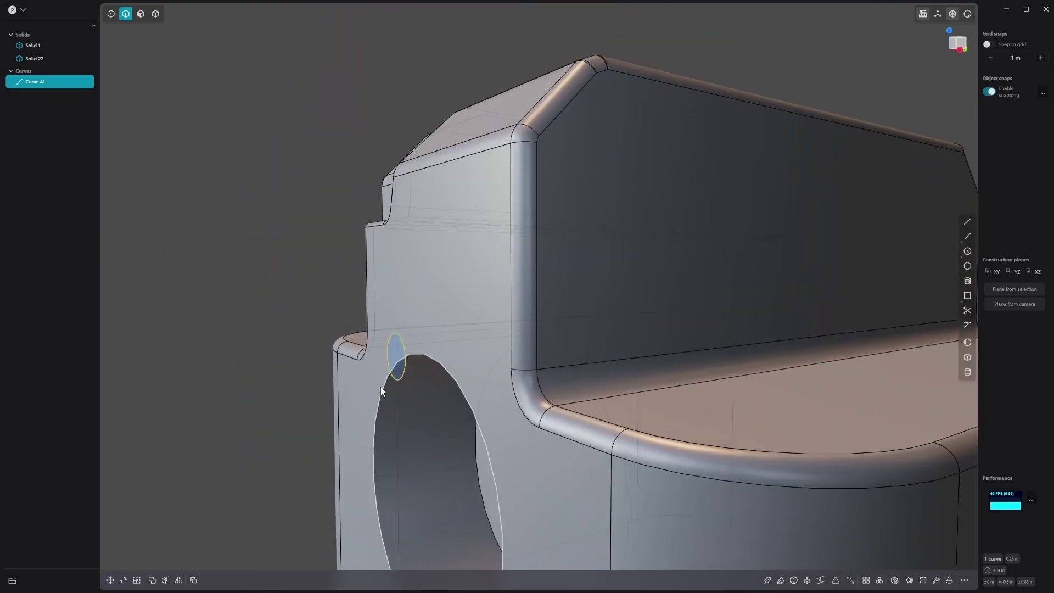
Fillet the front rim of the round pocket by about 0.011 m.
middle_click_drag(389, 386, 485, 427)
scroll(381, 400, "up", 2)
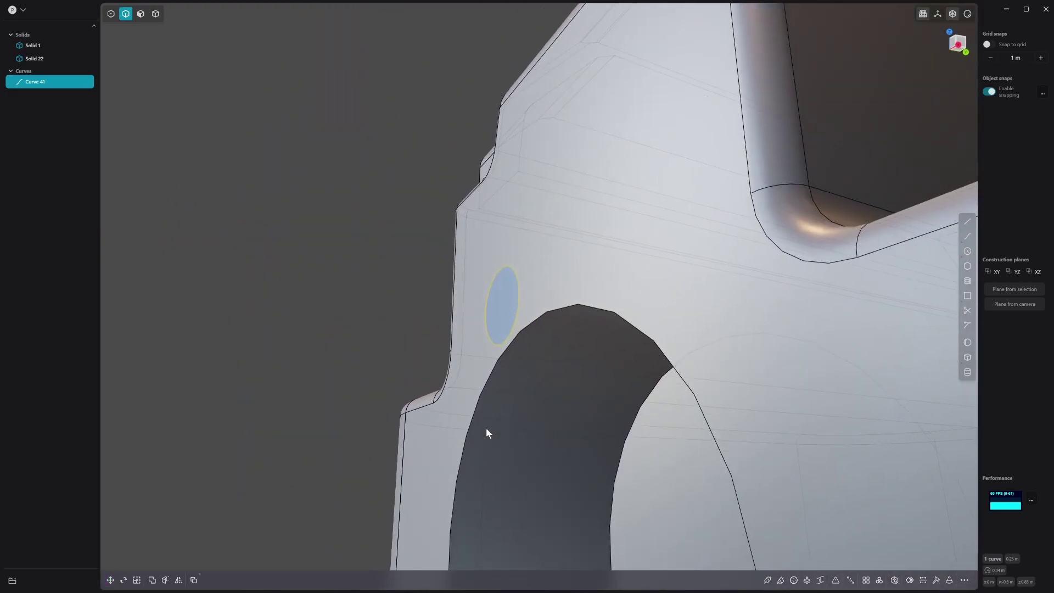
left_click(602, 343)
key("f")
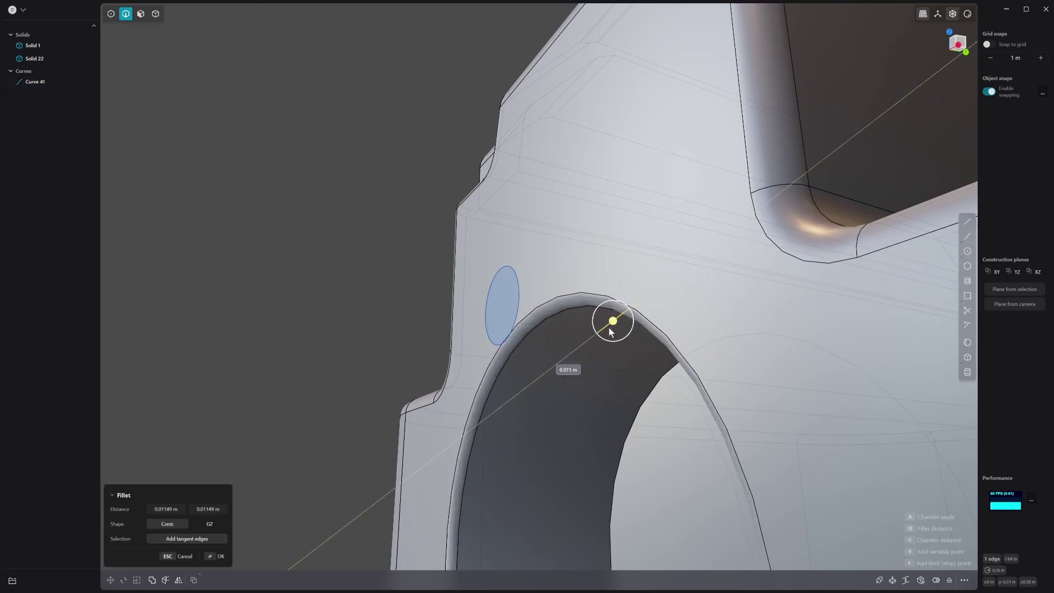
key("Return")
middle_click_drag(541, 319, 528, 318)
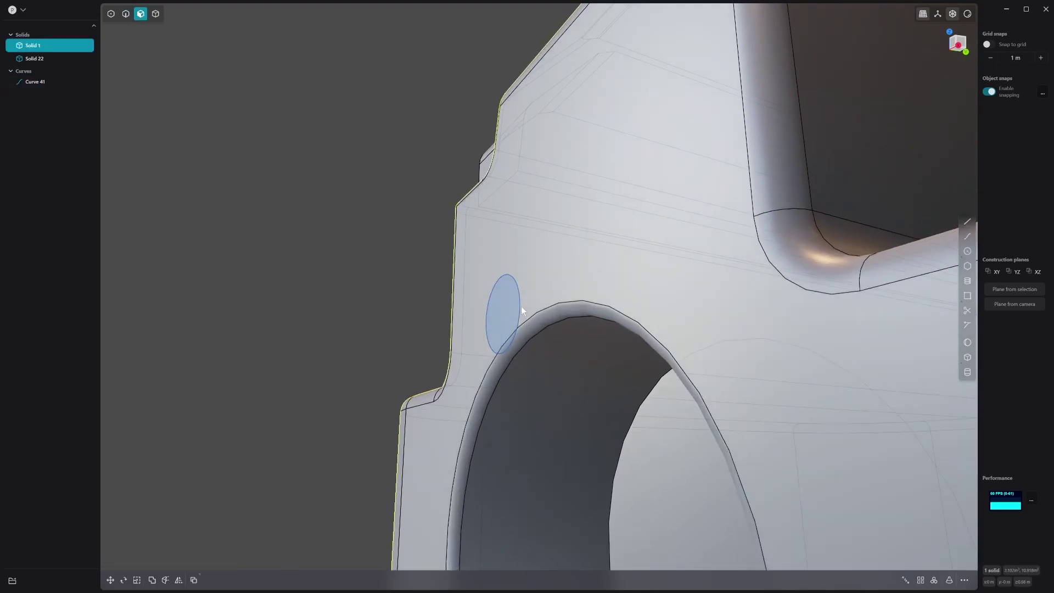
Extrude the small circle toward the body as a separate cylinder overlapping the pocket's rim.
left_click(521, 306)
left_click(499, 310)
key("e")
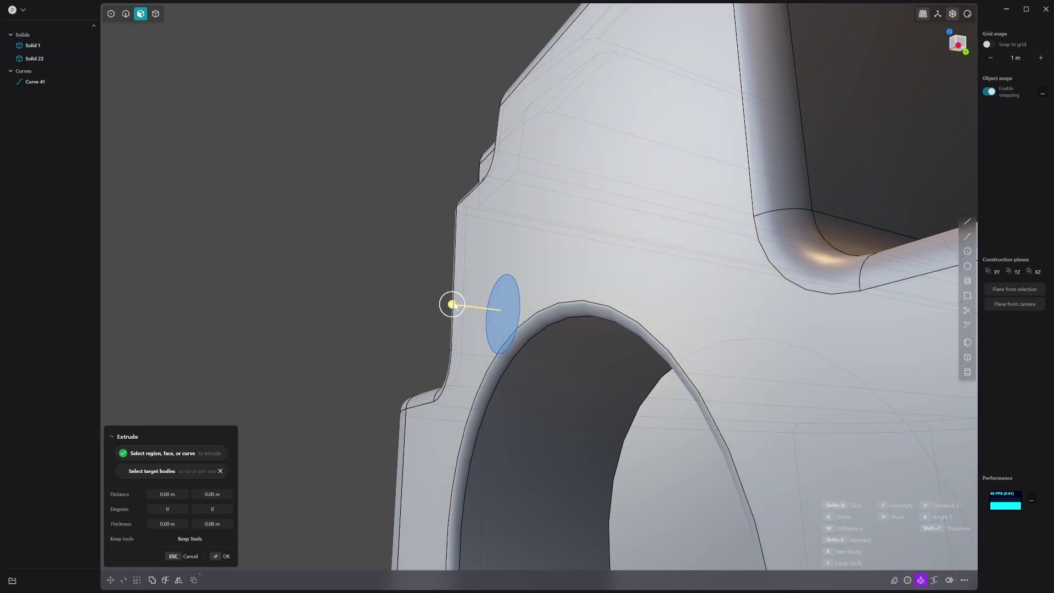
left_click_drag(452, 305, 548, 328)
middle_click_drag(547, 328, 561, 351)
key("Return")
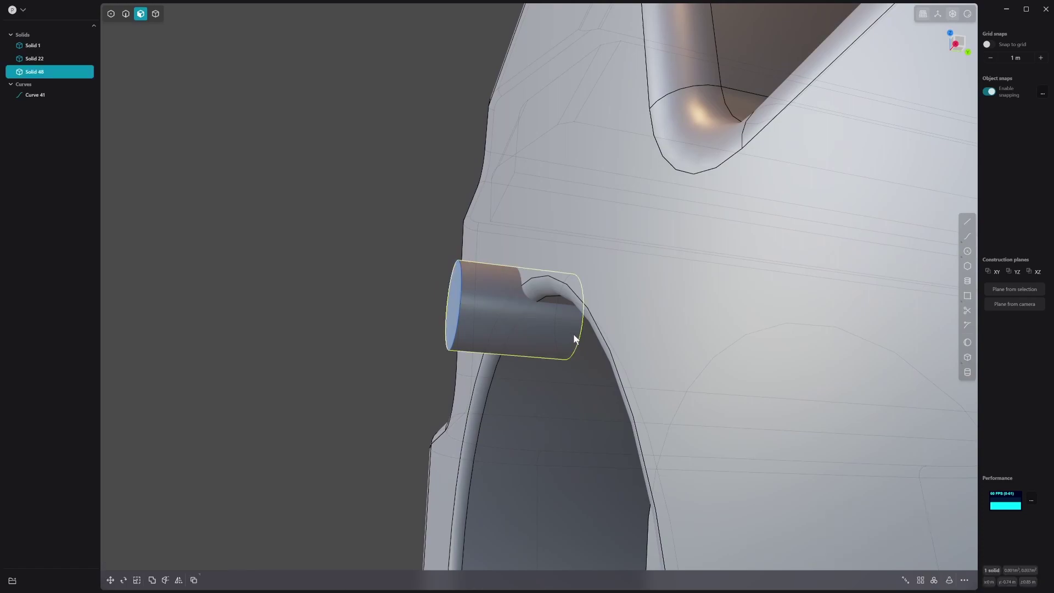
Fillet the inner end edge of the small cylinder to give it a rounded nose.
key("2")
left_click(576, 341)
key("b")
left_click_drag(577, 340, 600, 350)
scroll(469, 414, "up", 2)
middle_click_drag(470, 414, 610, 356)
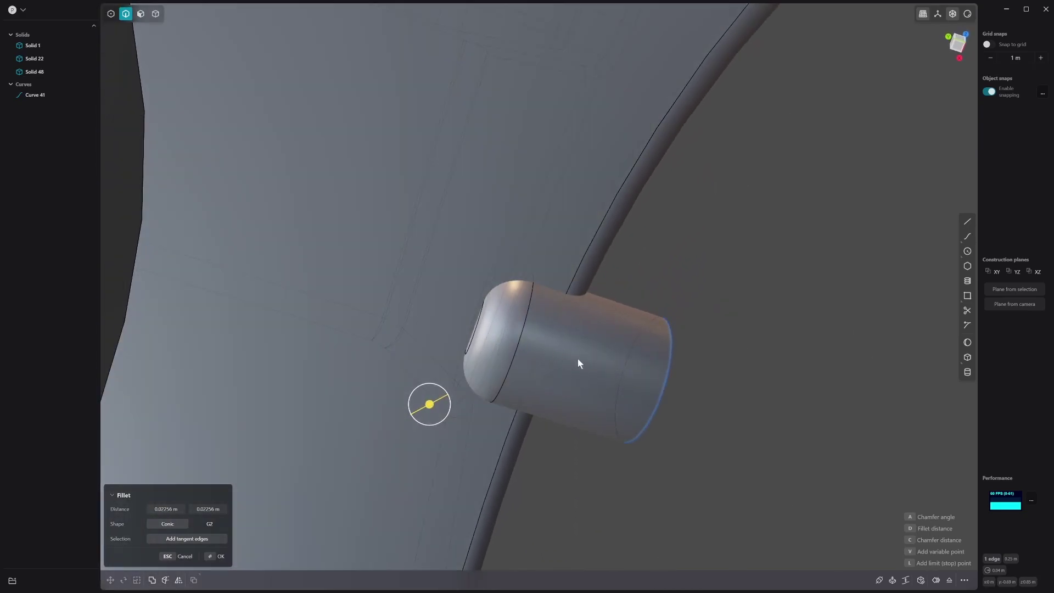
key("d")
left_click(610, 369)
middle_click_drag(610, 369, 642, 337)
key("3")
key("Return")
Move the round-nosed cylinder along the Y axis to adjust how deep it sits in the pocket's rim.
left_click(654, 327)
key("g")
key("y")
left_click(614, 343)
Create a 360-degree radial array of 13 round-nosed cylinders centred on the round pocket.
middle_click_drag(799, 358, 610, 483)
scroll(664, 529, "down", 2)
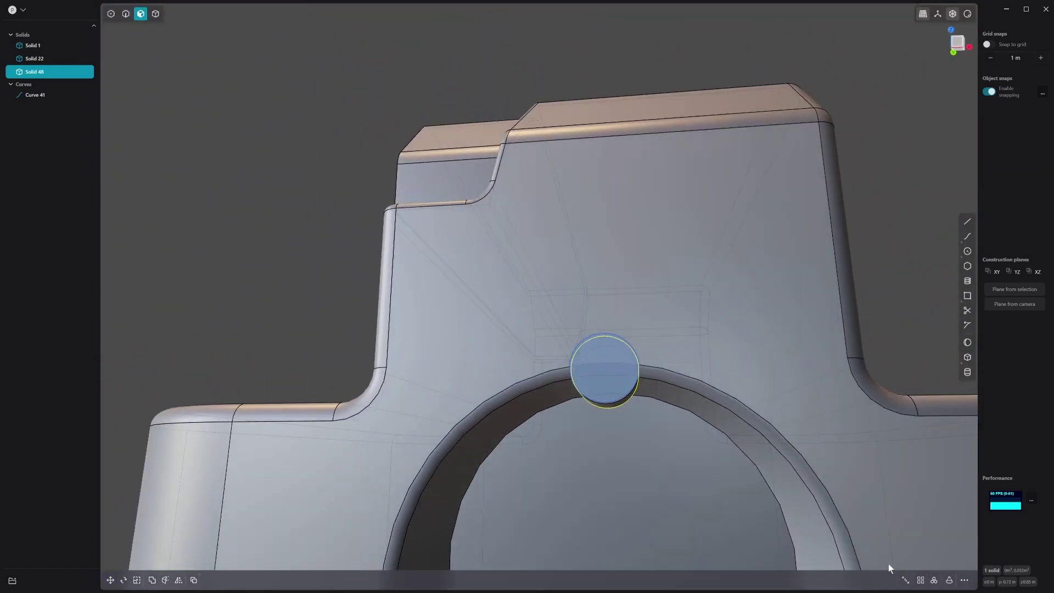
left_click(933, 580)
scroll(594, 457, "down", 2)
middle_click_drag(594, 456, 601, 328)
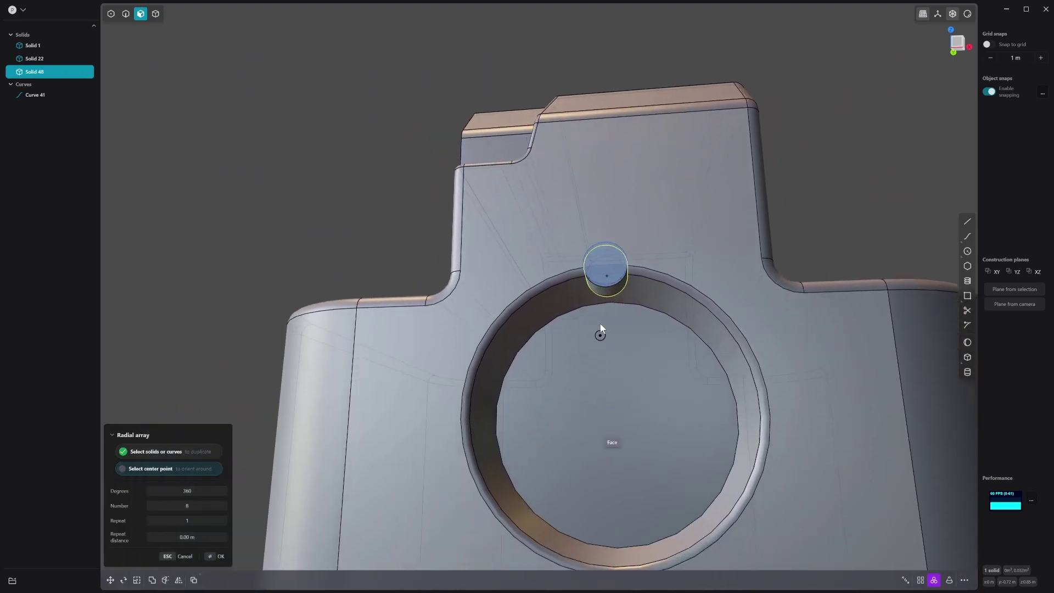
left_click(612, 418)
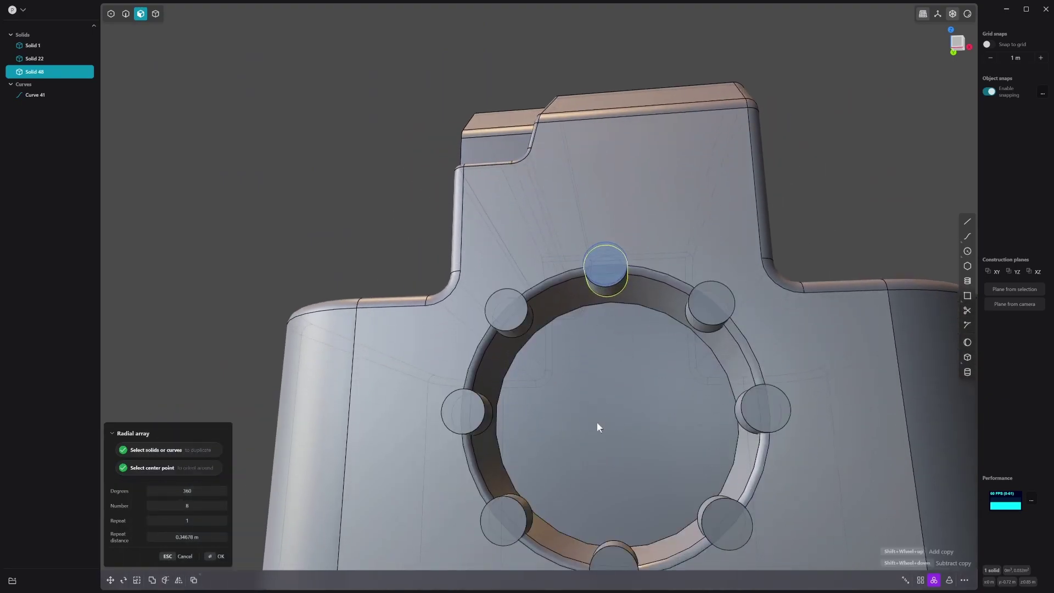
left_click_drag(176, 502, 190, 502)
key("Return")
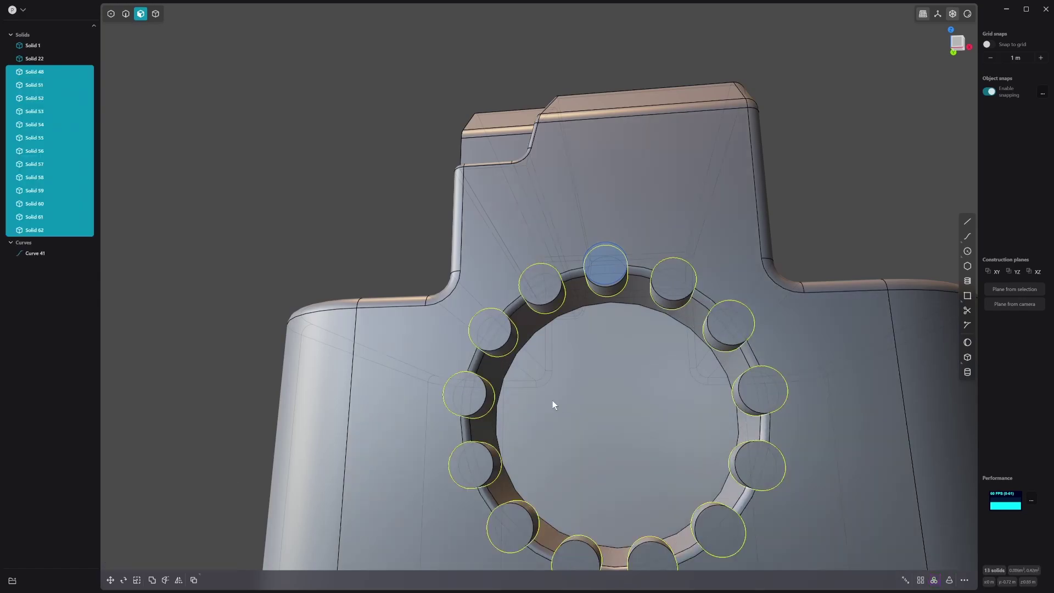
Delete the leftover small circle curve in front of the pocket.
scroll(617, 365, "down", 5)
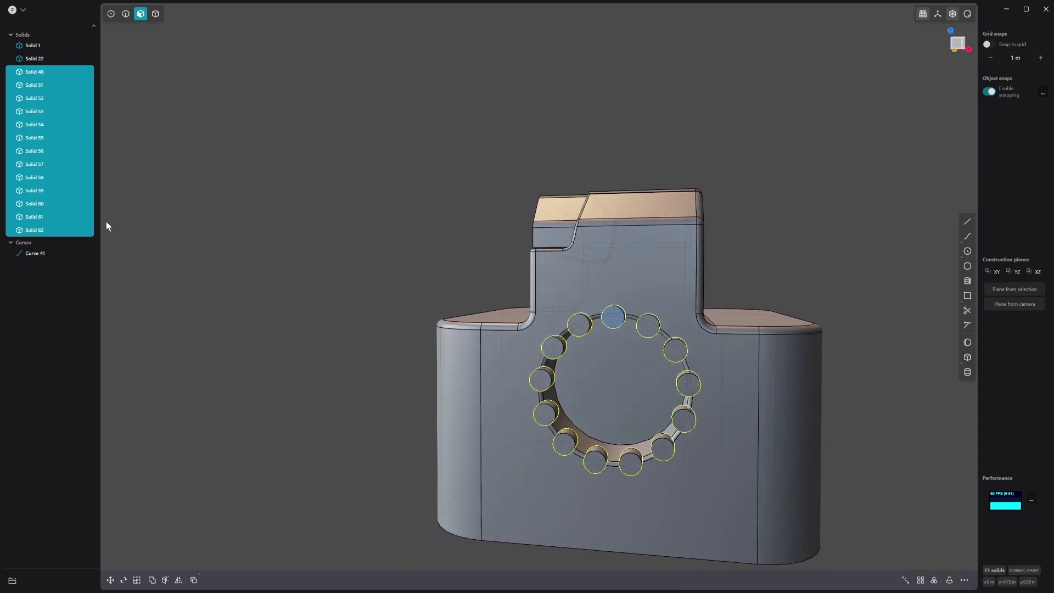
left_click(33, 254)
key("Delete")
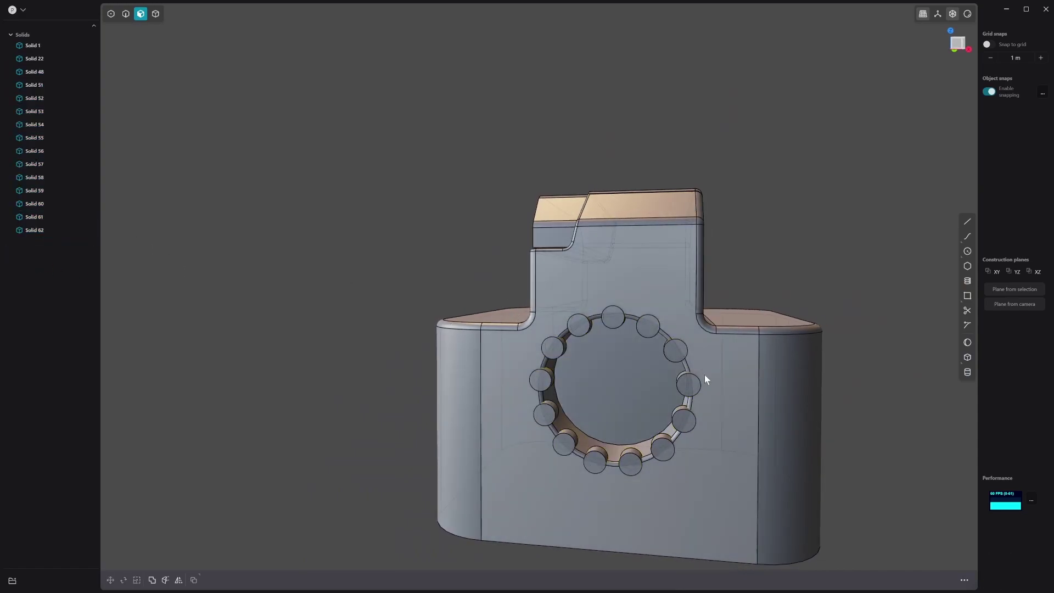
Subtract the ring of cylinders from the main body with a Boolean difference to cut notches around the pocket.
middle_click_drag(731, 372, 644, 352)
scroll(642, 355, "down", 2)
key("4")
left_click(787, 372)
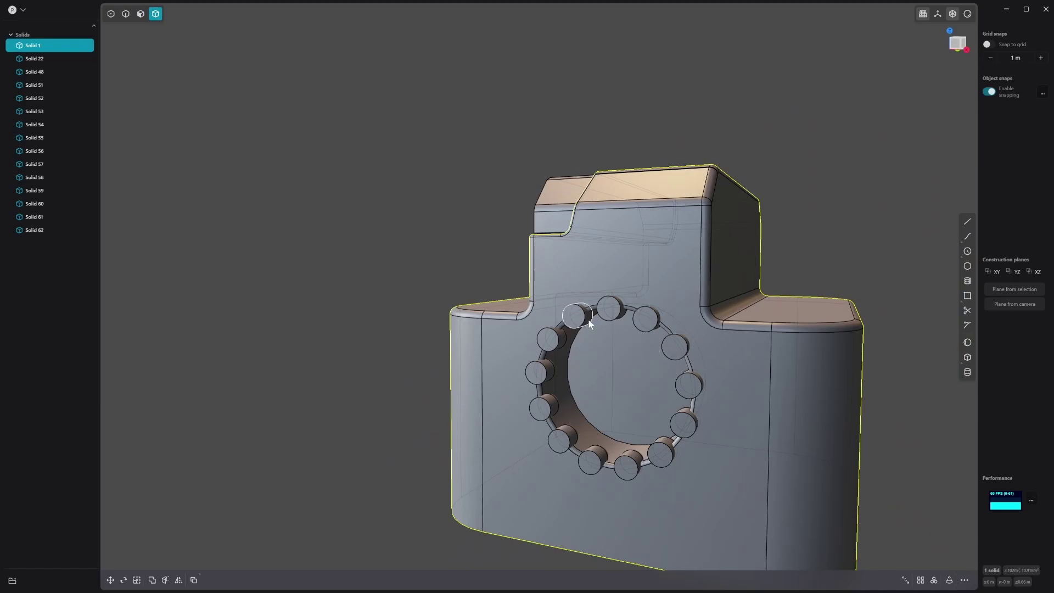
key("b")
middle_click_drag(662, 293, 591, 380)
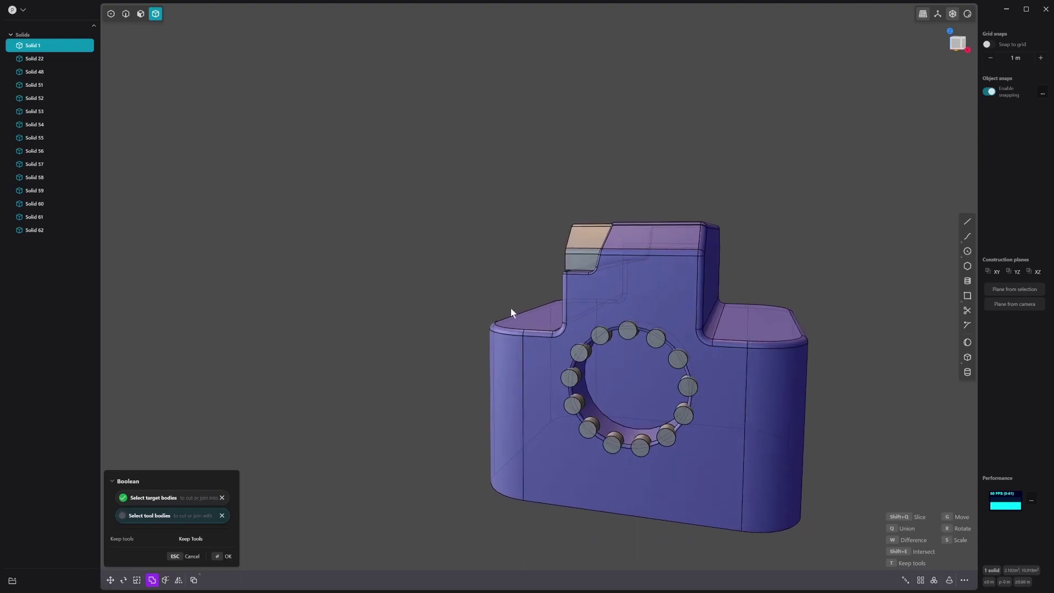
left_click_drag(510, 312, 735, 495)
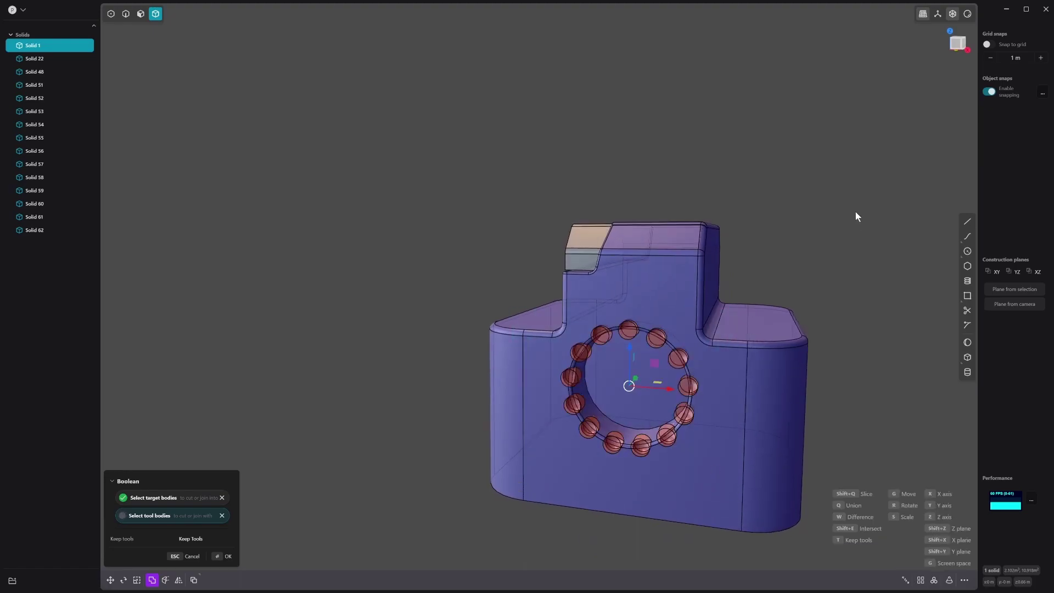
key("Return")
Apply one small fillet to the edges of all 13 notches around the pocket.
middle_click_drag(775, 357, 522, 312)
key("2")
left_click(538, 272)
key("f")
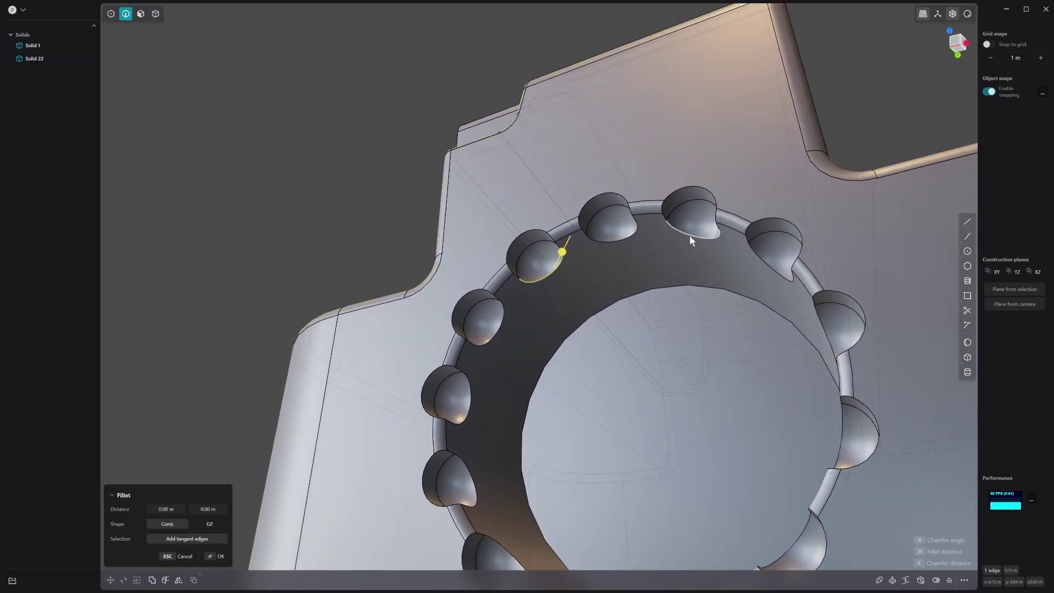
middle_click_drag(786, 400, 760, 319)
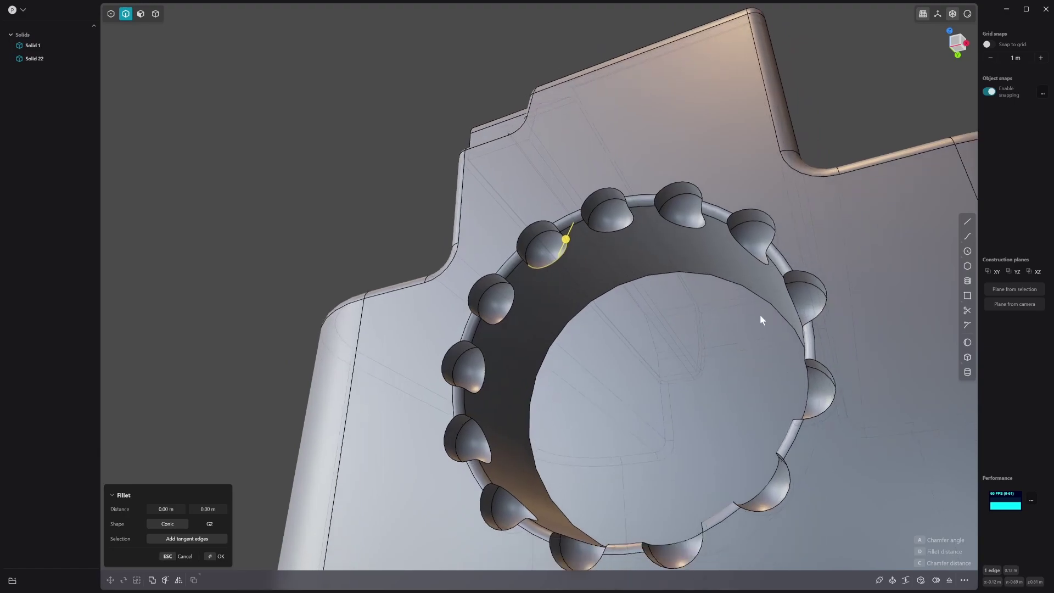
left_click(799, 305)
middle_click_drag(607, 453, 653, 393)
left_click(653, 393)
left_click(641, 437)
middle_click_drag(630, 457, 515, 450)
left_click(632, 478)
left_click(516, 450)
left_click(469, 402)
left_click(458, 335)
left_click(478, 279)
middle_click_drag(478, 278, 487, 305)
scroll(487, 300, "up", 1)
left_click_drag(476, 277, 486, 284)
key("Escape")
left_click(605, 201)
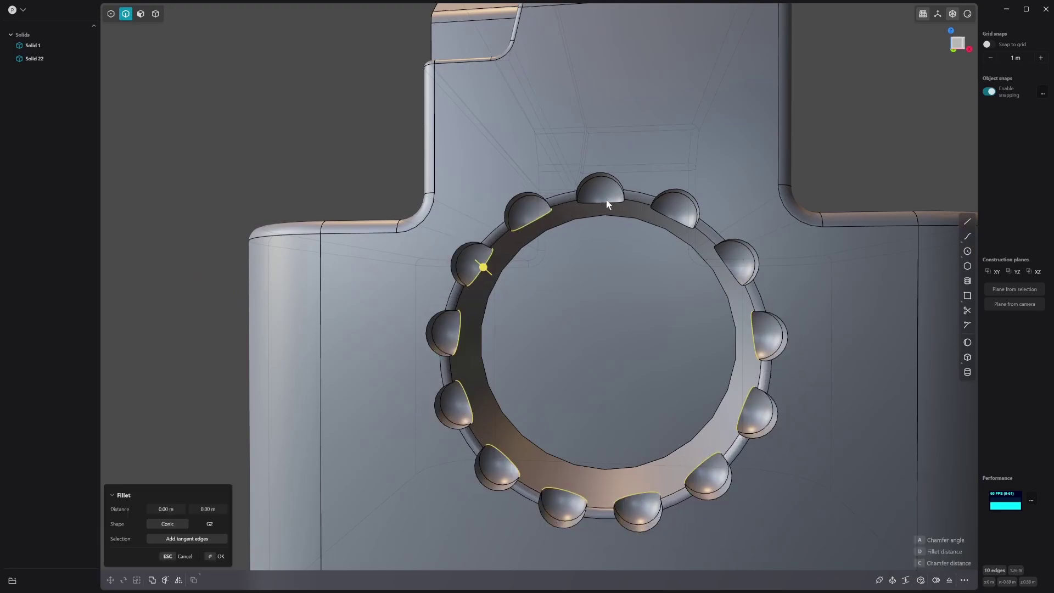
left_click(672, 218)
left_click(738, 285)
left_click_drag(735, 281, 736, 285)
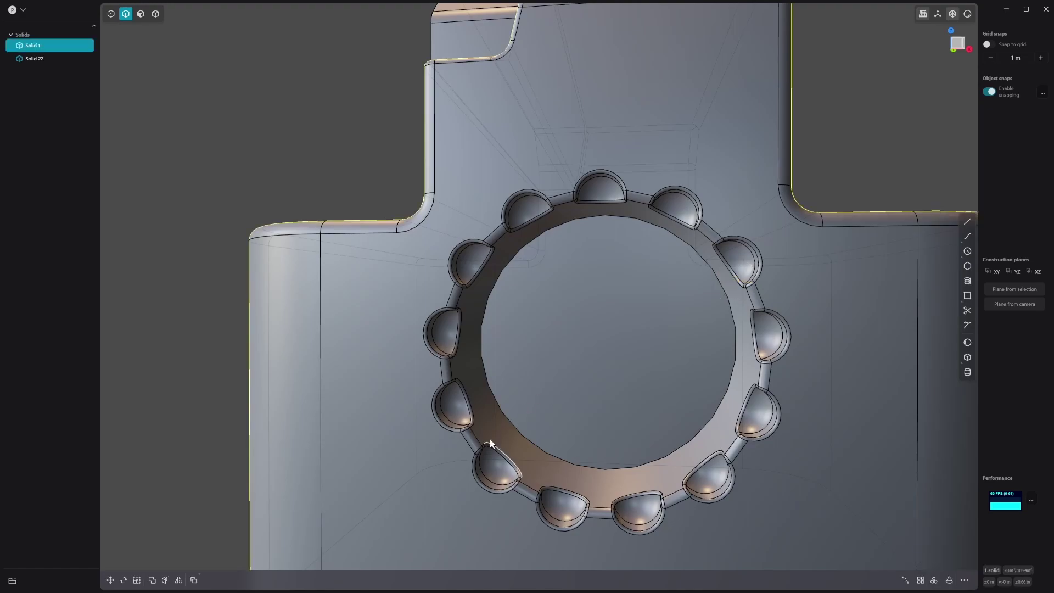
Fillet the circular edge where the pocket's wall meets its floor.
left_click(523, 432)
mouse_move(530, 434)
left_mouse_down()
mouse_move(516, 435)
mouse_move(535, 430)
left_mouse_up()
key("Escape")
key("b")
scroll(535, 431, "down", 5)
middle_click_drag(779, 328, 663, 327)
key("Return")
left_click(759, 252)
middle_click_drag(760, 252, 806, 148)
scroll(731, 261, "up", 3)
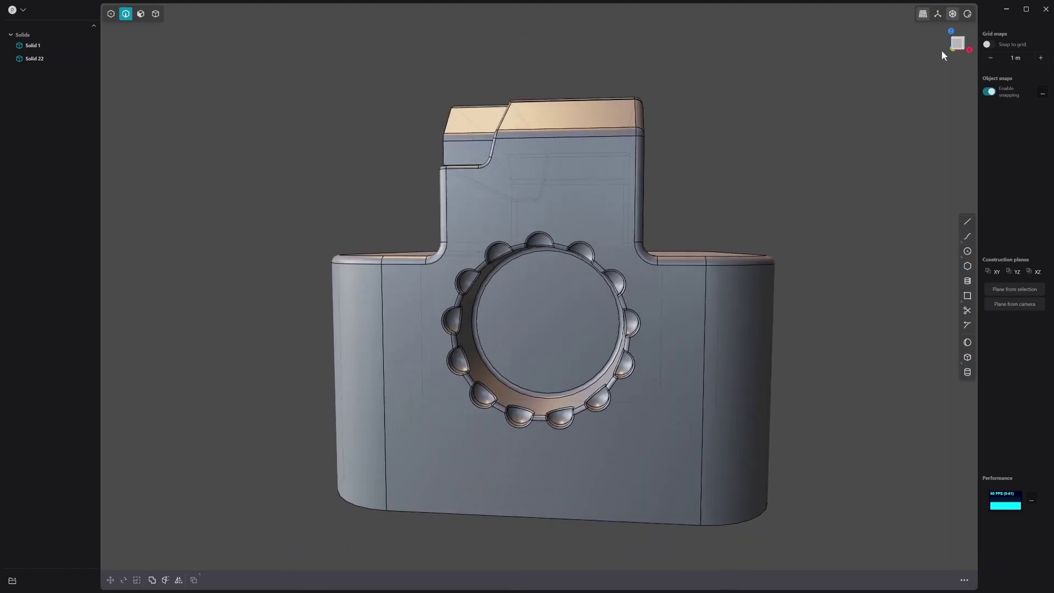
Display the model with the glossy red material and hidden edges, and inspect the notched pocket.
left_click(968, 14)
left_click(966, 15)
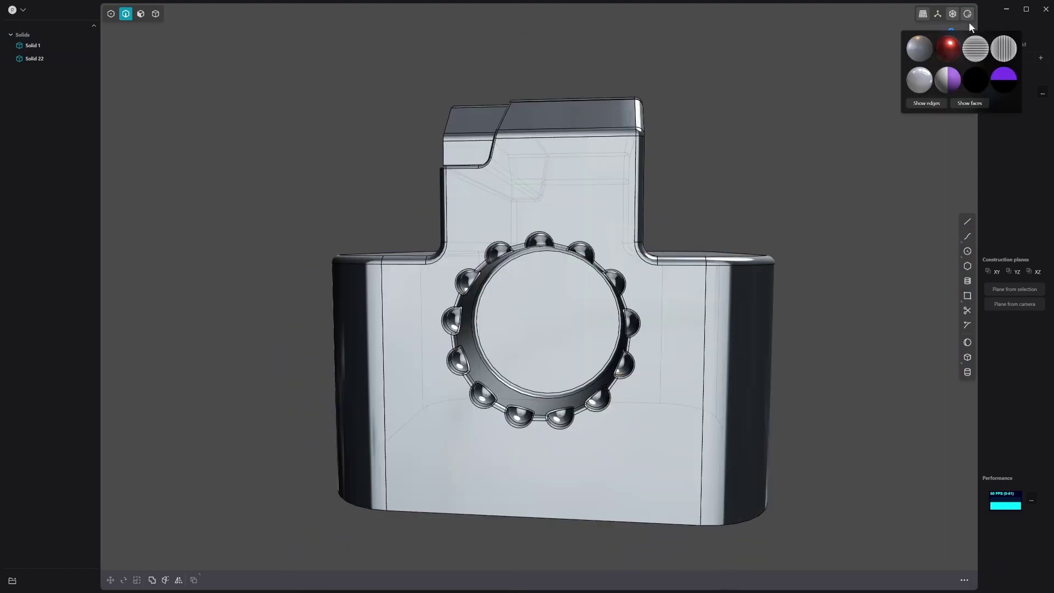
left_click(948, 49)
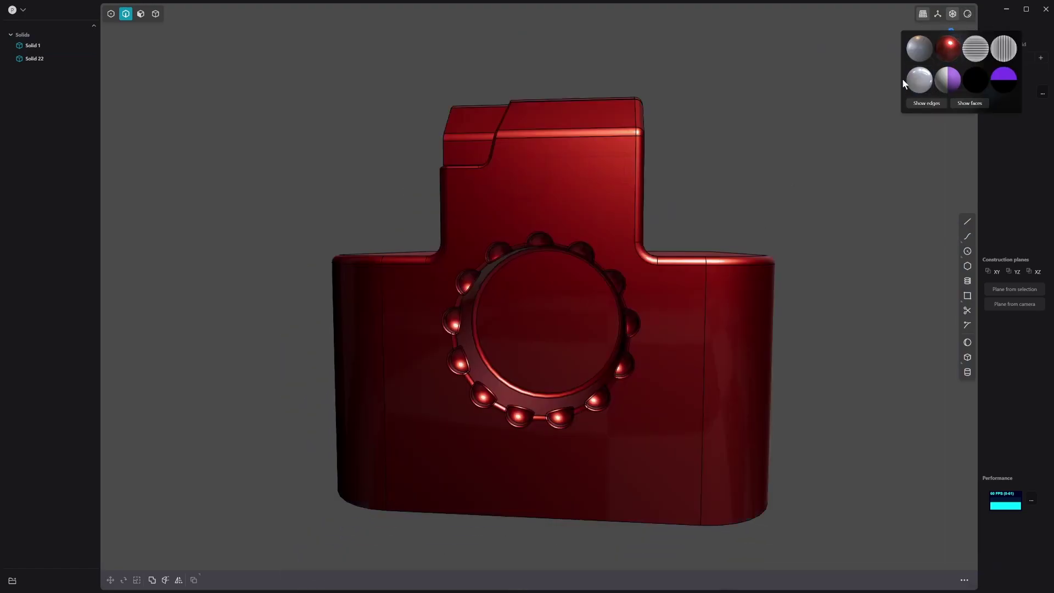
left_click(931, 104)
middle_click_drag(867, 173, 545, 454)
scroll(504, 408, "down", 3)
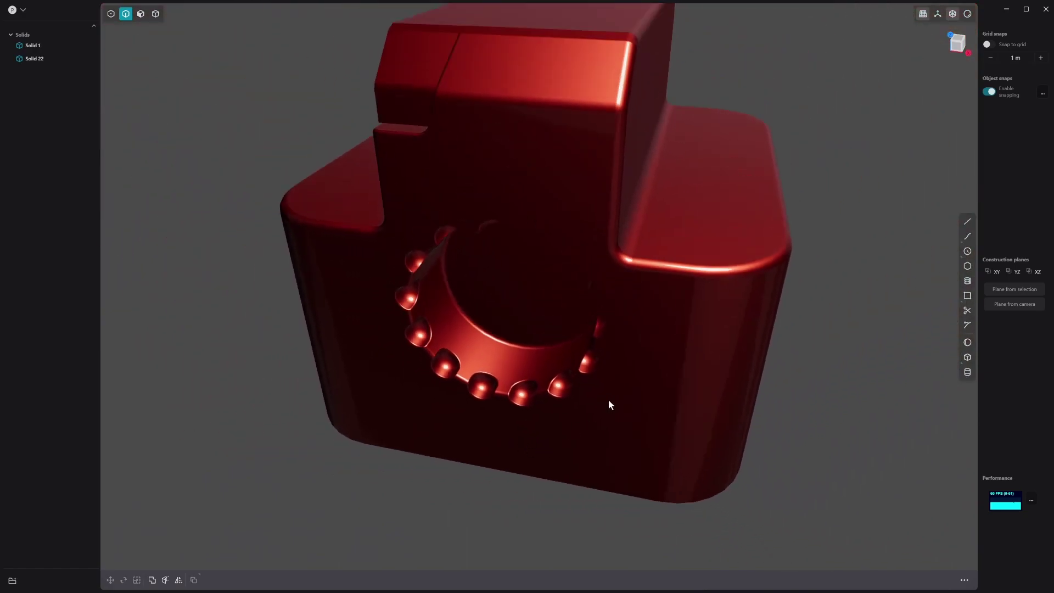
Show the edges again and restore the default grey shaded material.
left_click(967, 15)
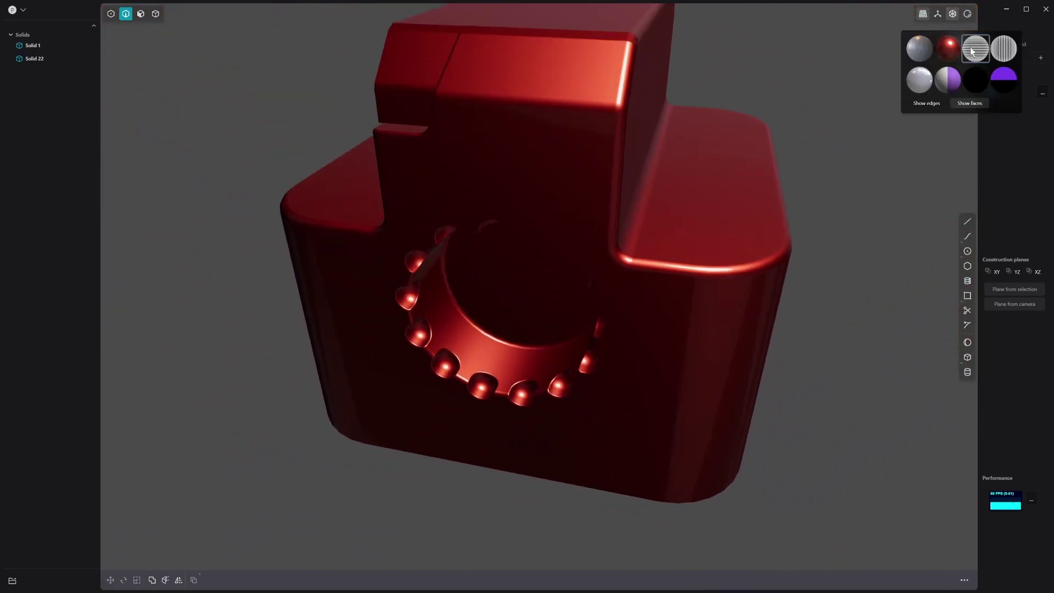
left_click(926, 105)
left_click(919, 48)
Draw a five-sided polygon in the front view beside the raised block, overlapping the body's right shoulder.
scroll(514, 428, "down", 4)
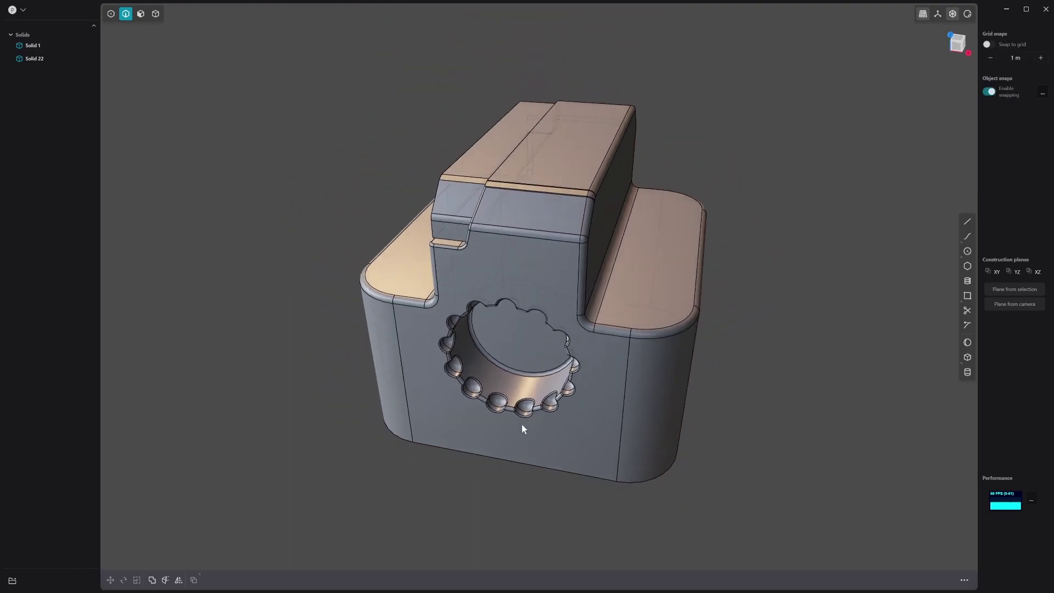
middle_click_drag(513, 425, 457, 467, "shift")
key("KP_1")
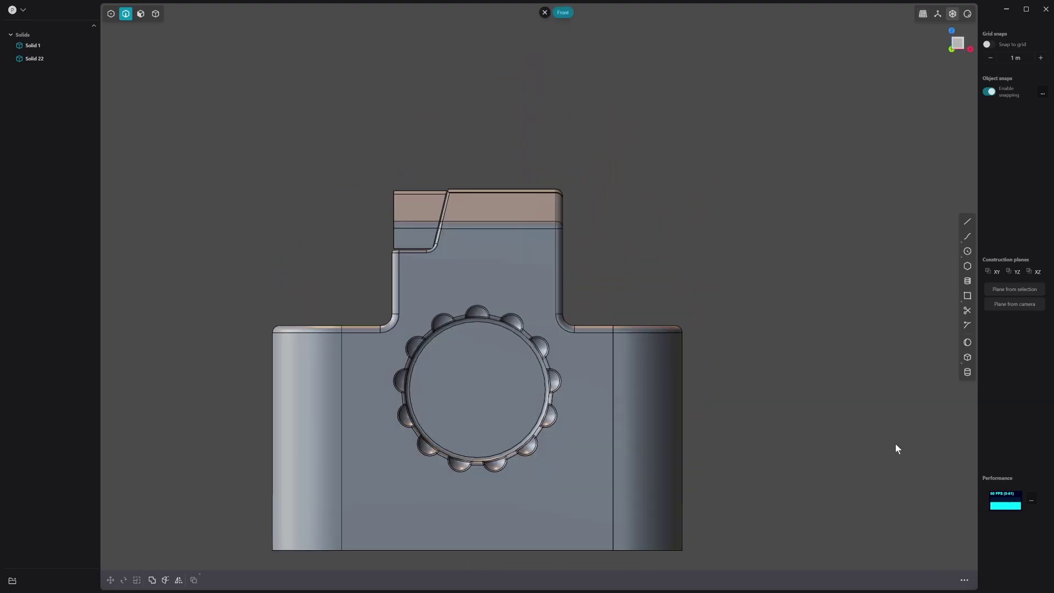
left_click(967, 267)
left_click(635, 285)
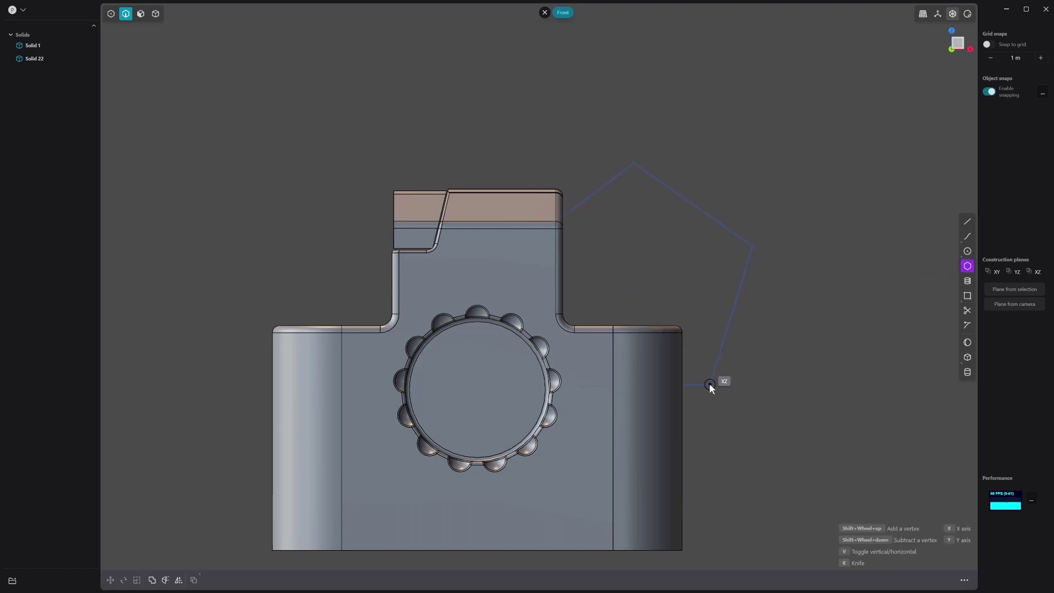
left_click(709, 383)
scroll(755, 414, "down", 2)
middle_click_drag(755, 416, 752, 423)
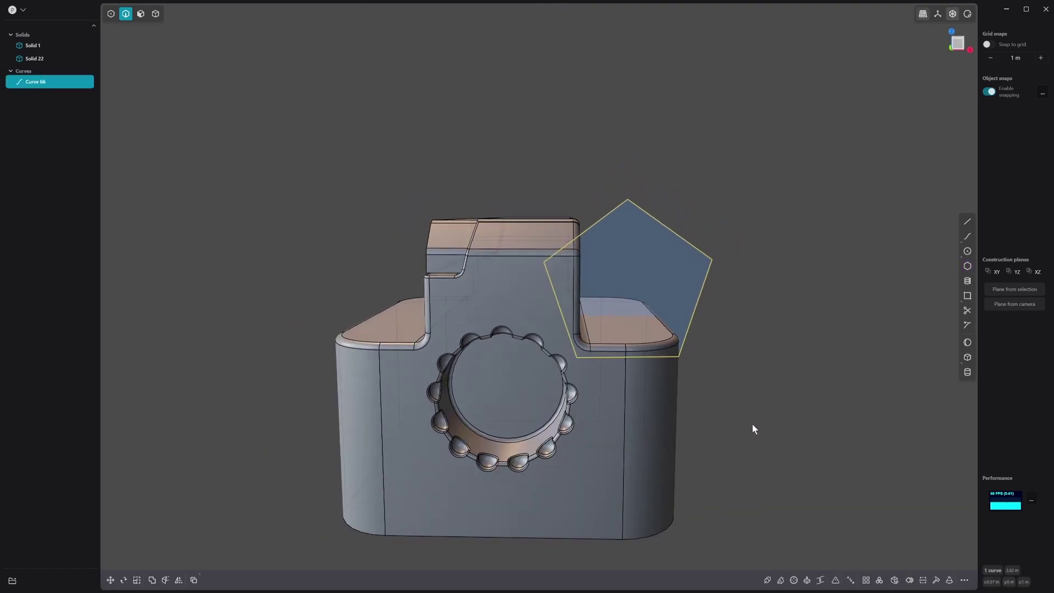
left_click(812, 287)
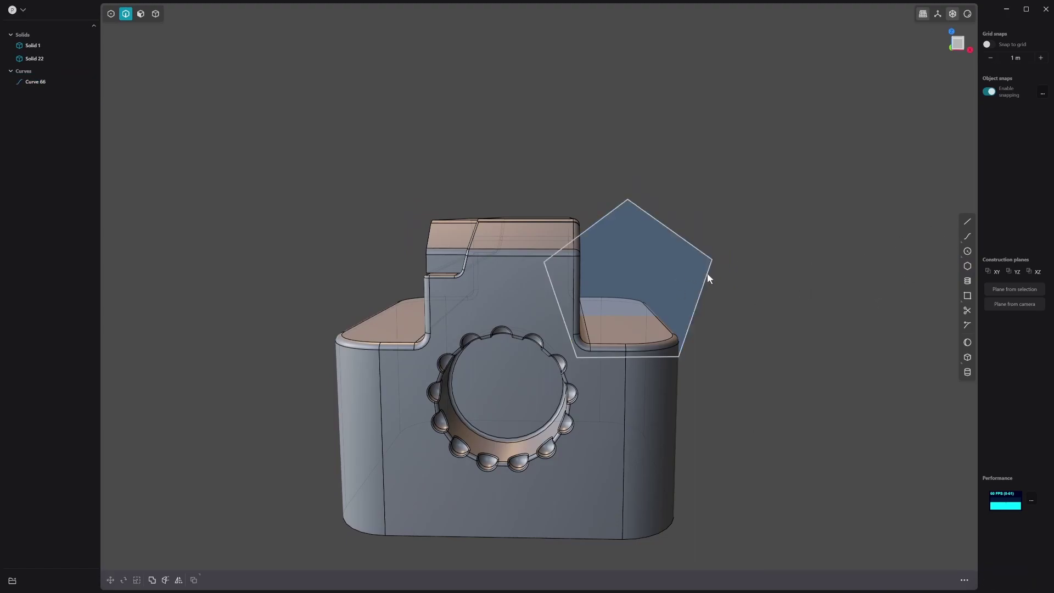
Move the pentagon curve about 0.58 m along X in the front view, clear of the body.
middle_click_drag(690, 282, 675, 259)
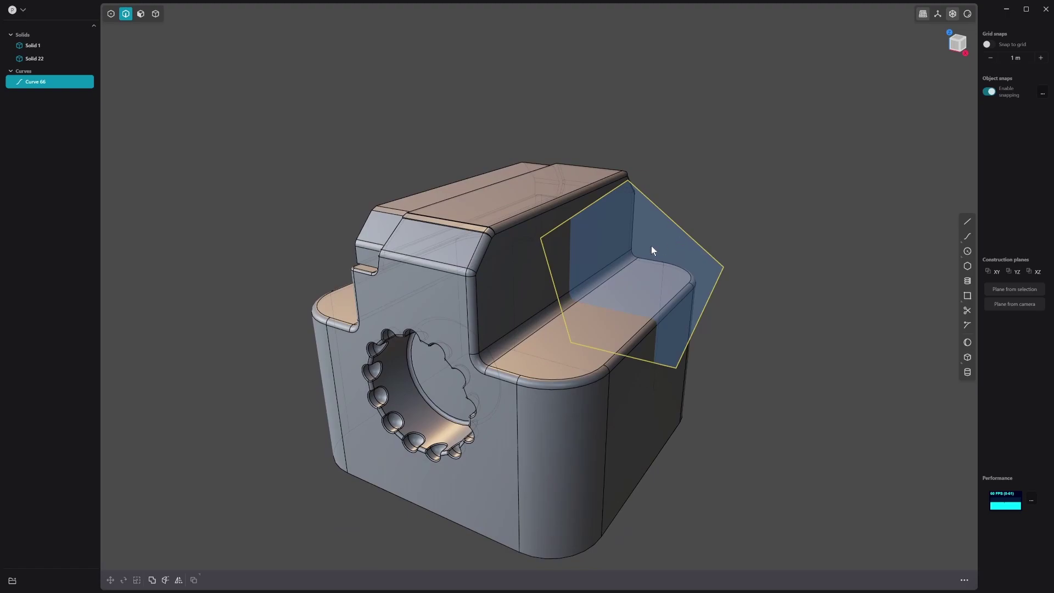
key("1")
key("f")
key("Escape")
middle_click_drag(728, 229, 771, 223)
key("KP_1")
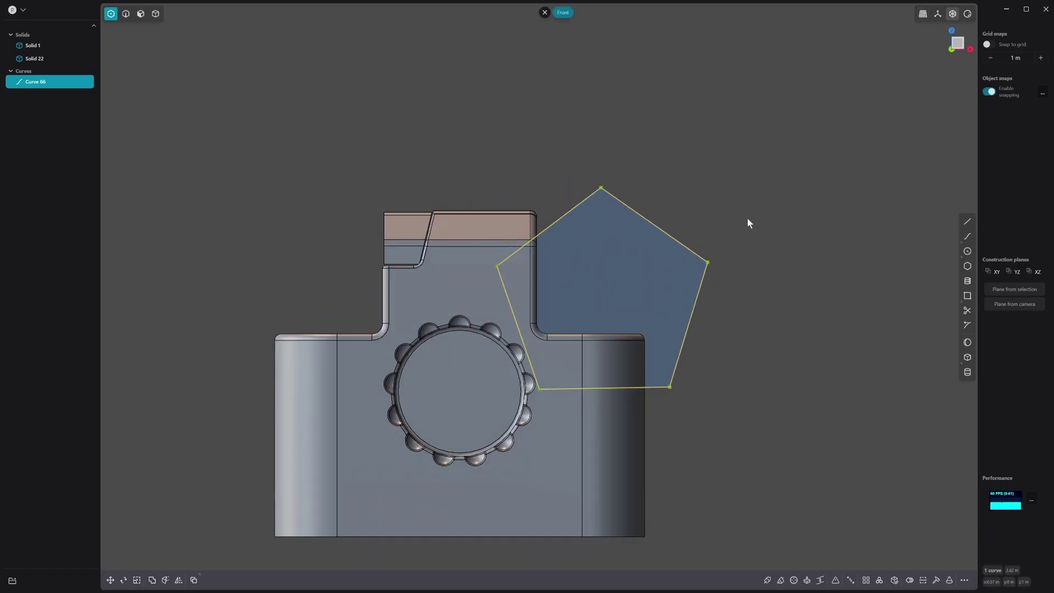
key("g")
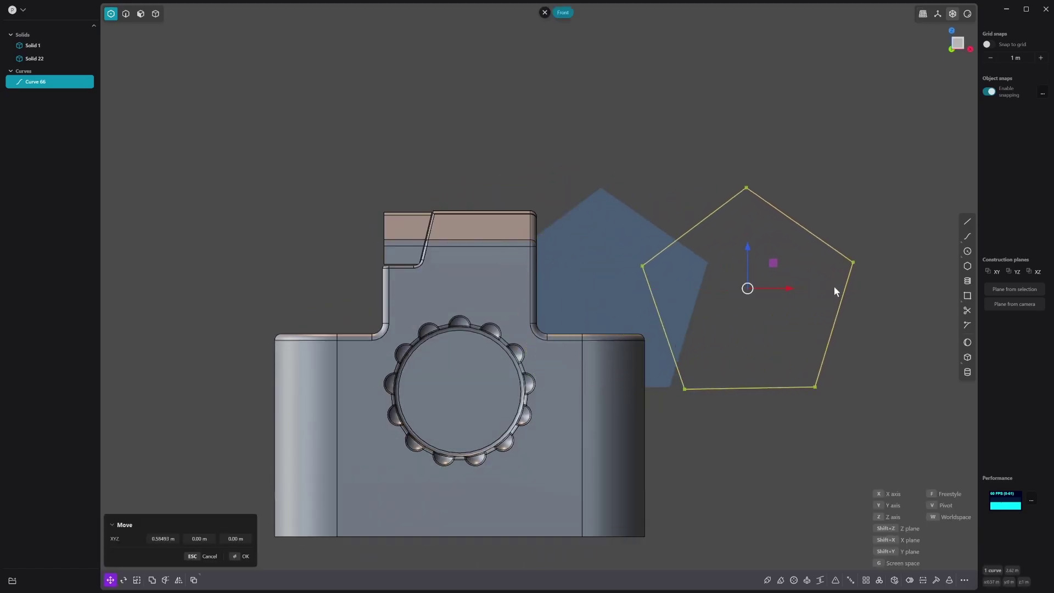
scroll(833, 291, "up", 1)
middle_click_drag(833, 292, 791, 303, "shift")
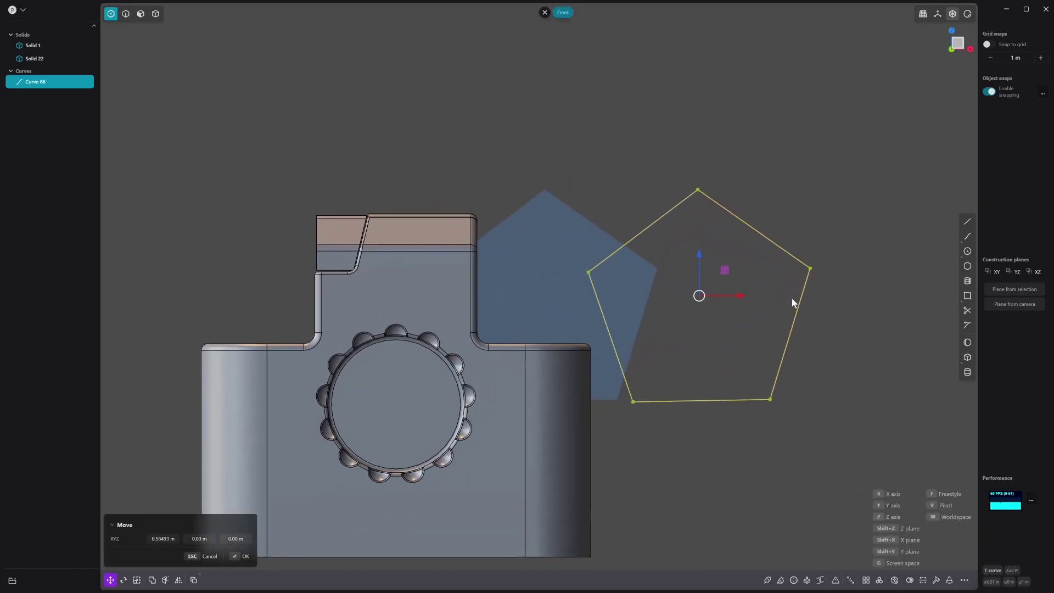
left_click(824, 156)
Insert a vertex at the middle of the pentagon's upper-right edge.
scroll(848, 353, "up", 3)
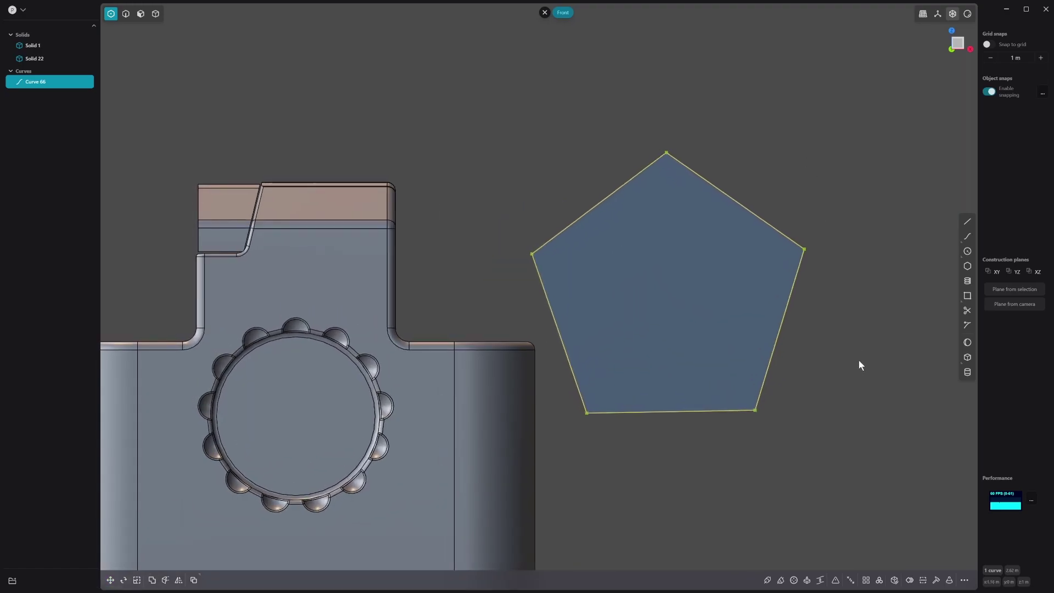
left_click(968, 326)
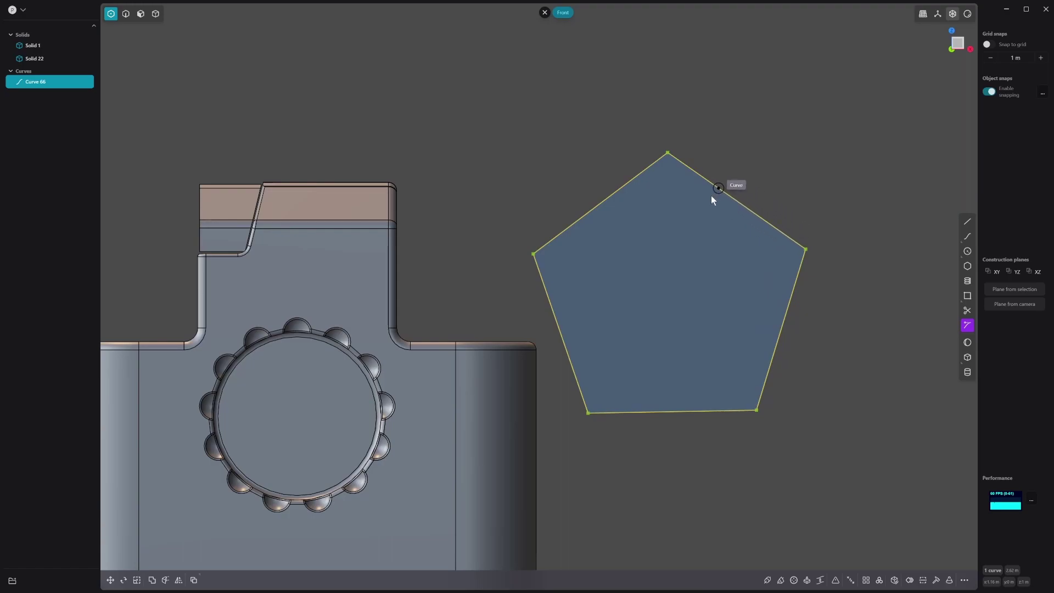
left_click(739, 203)
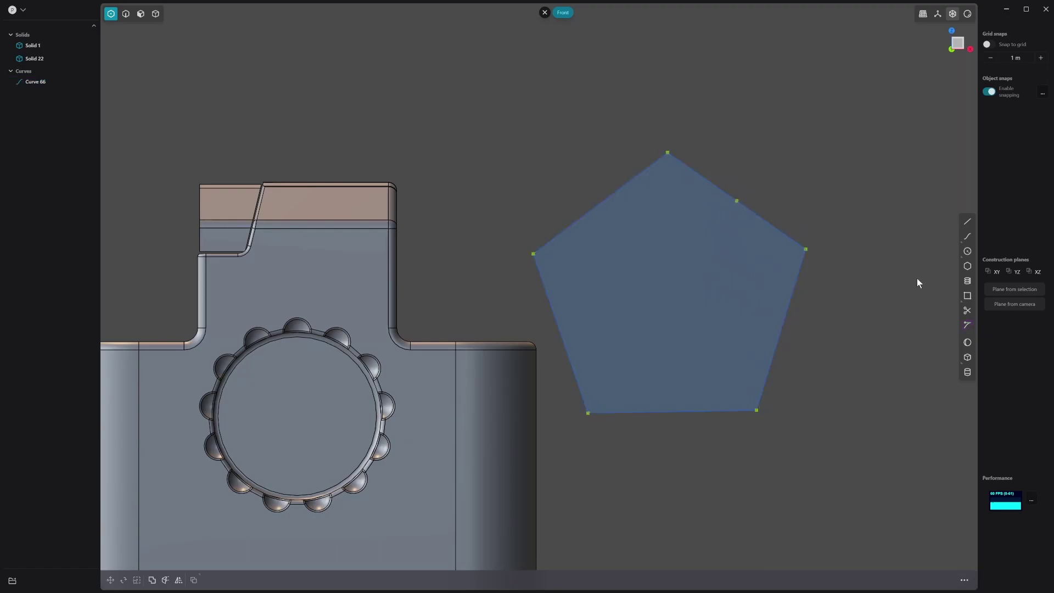
Open the command search and look through the list of available commands.
right_click(779, 356)
left_click(811, 328)
right_click(811, 328)
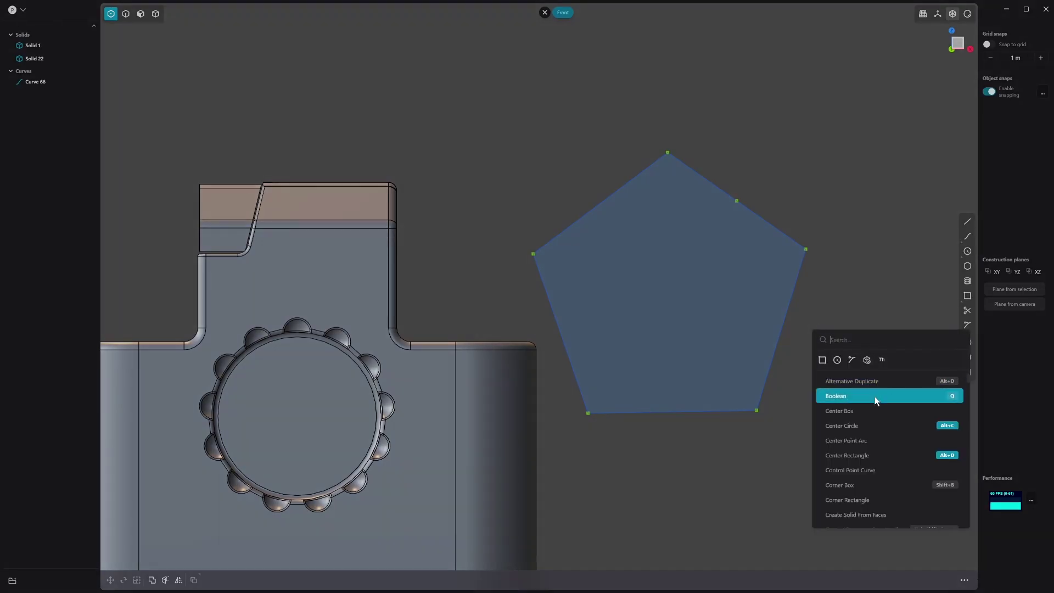
scroll(873, 423, "down", 10)
scroll(878, 436, "up", 8)
scroll(885, 434, "up", 8)
scroll(885, 433, "up", 4)
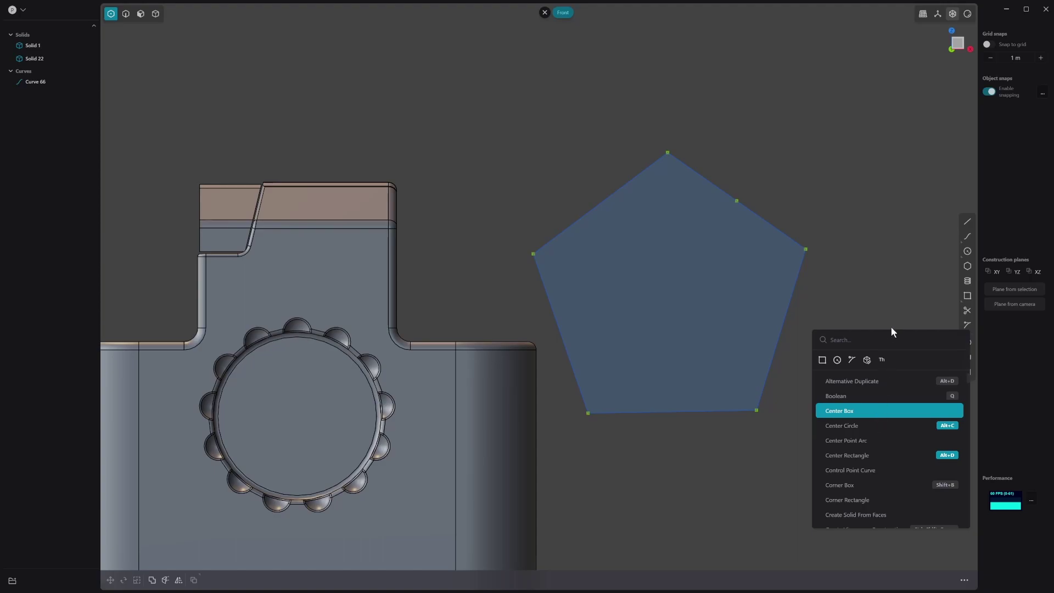
left_click(866, 313)
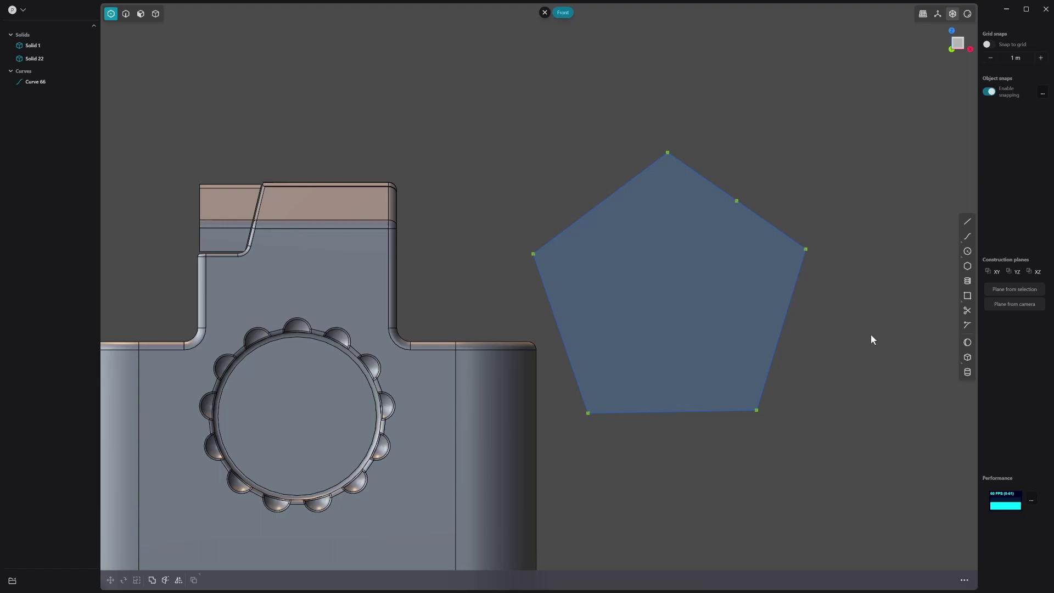
Insert a vertex at the middle of each of the pentagon's four remaining edges.
key("f")
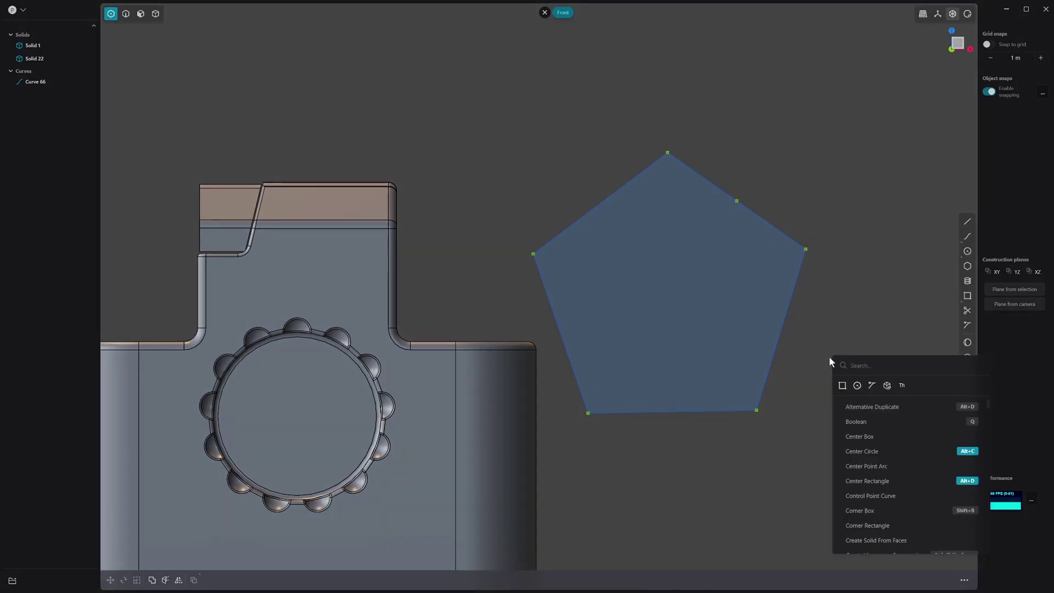
left_click(871, 386)
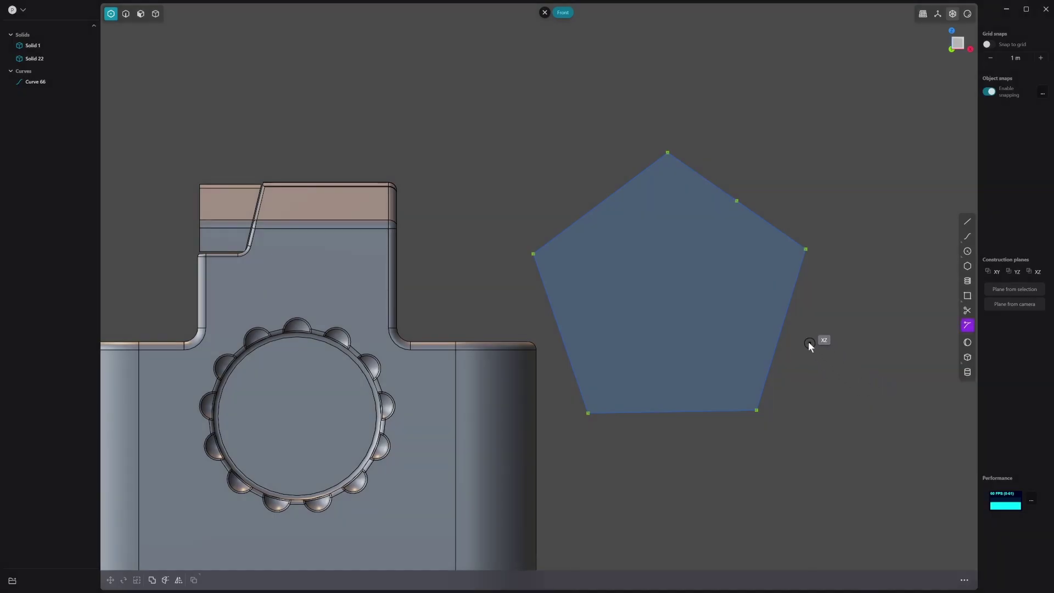
left_click(783, 333)
key("space")
left_click(852, 380)
left_click(668, 410)
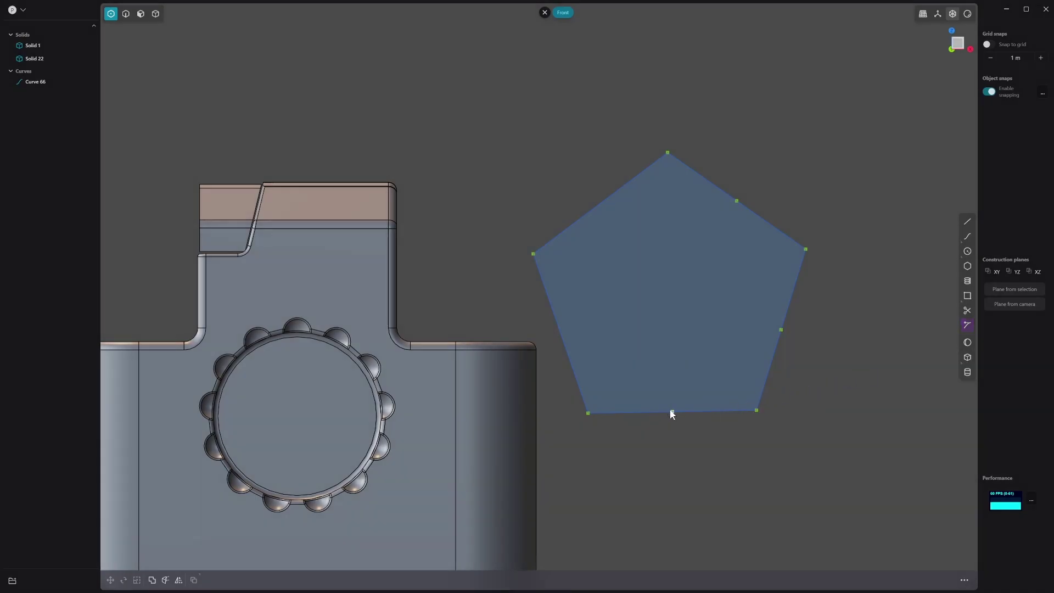
key("space")
left_click(604, 401)
left_click(561, 332)
key("space")
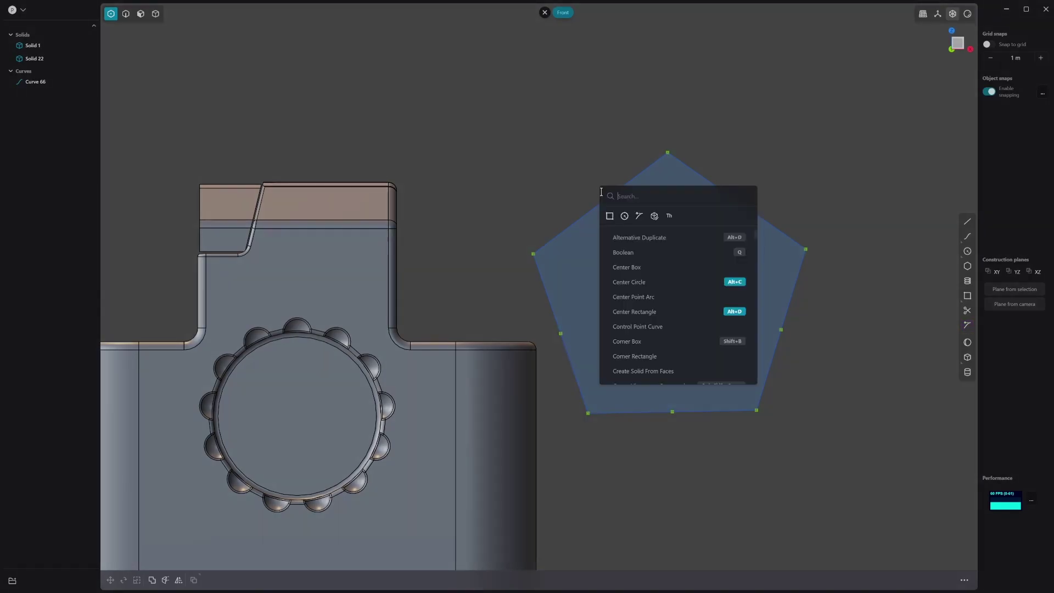
left_click(640, 215)
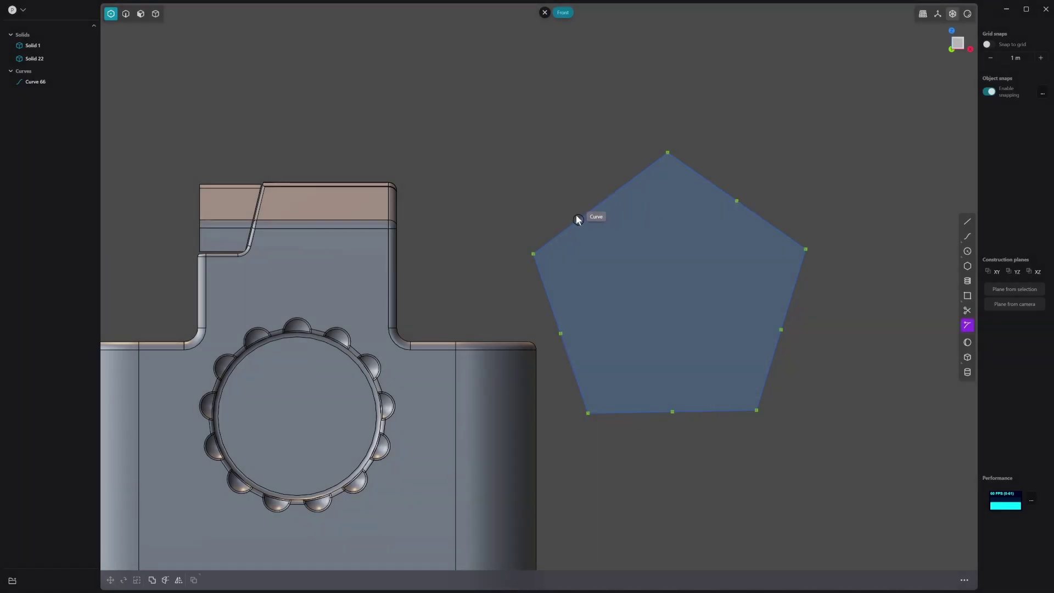
left_click(604, 206)
Select the five mid-edge vertices and scale them inward to turn the pentagon into a five-pointed star.
scroll(775, 217, "down", 1)
left_click_drag(607, 187, 789, 223)
left_click_drag(567, 299, 844, 337, "shift")
left_click_drag(680, 344, 696, 440, "shift")
scroll(818, 363, "down", 1)
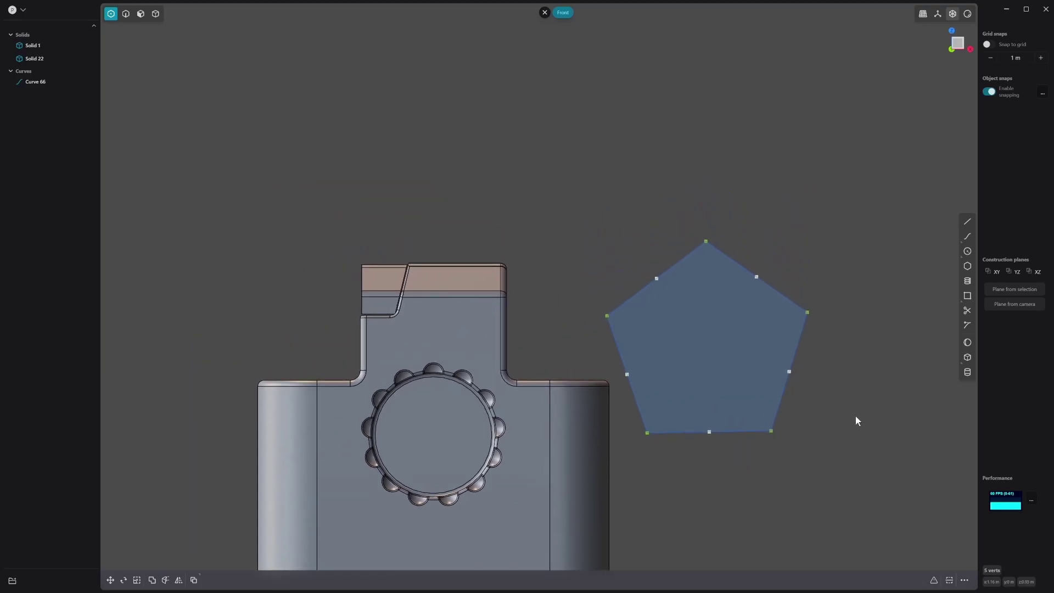
key("s")
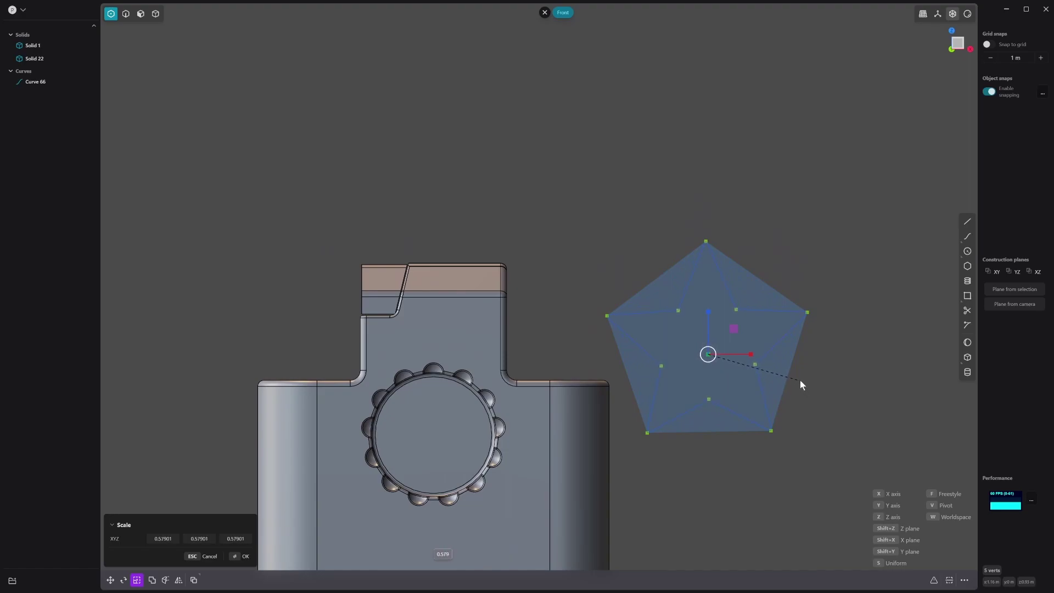
left_click(793, 373)
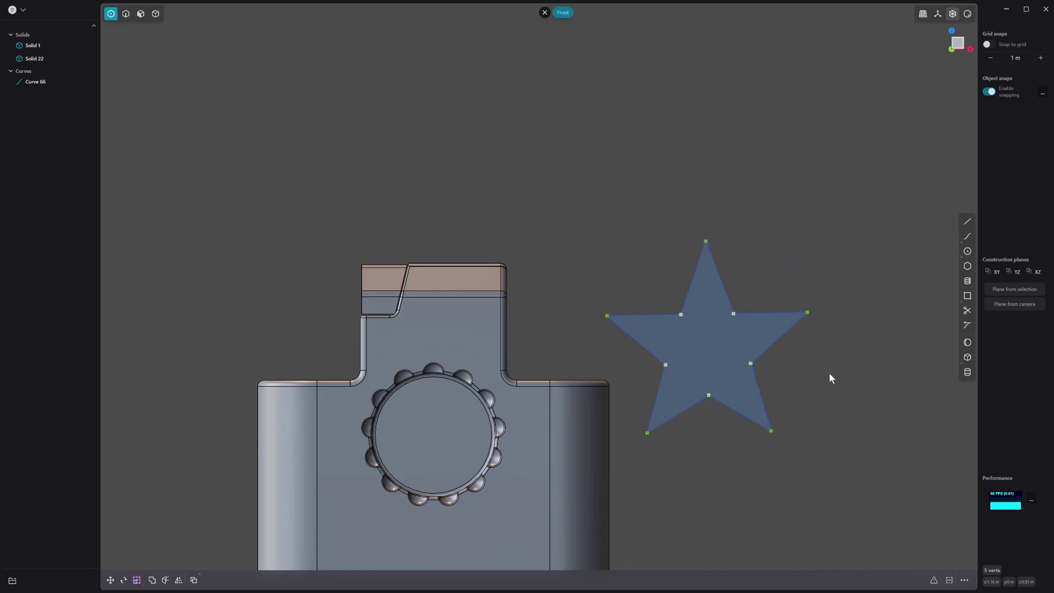
left_click_drag(510, 145, 798, 460)
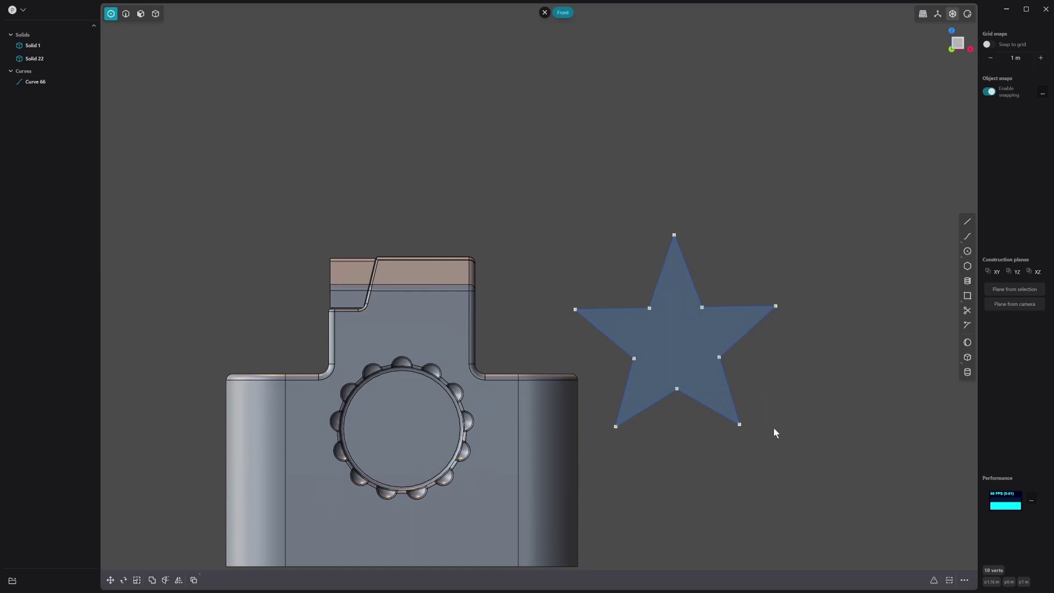
key("f")
key("Escape")
key("Tab")
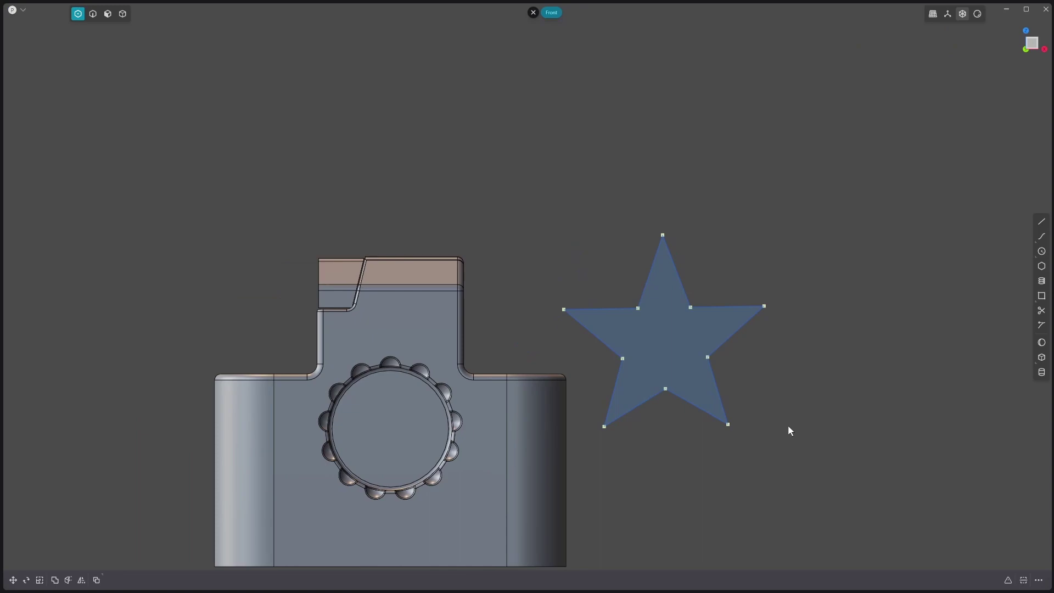
key("ctrl+backslash")
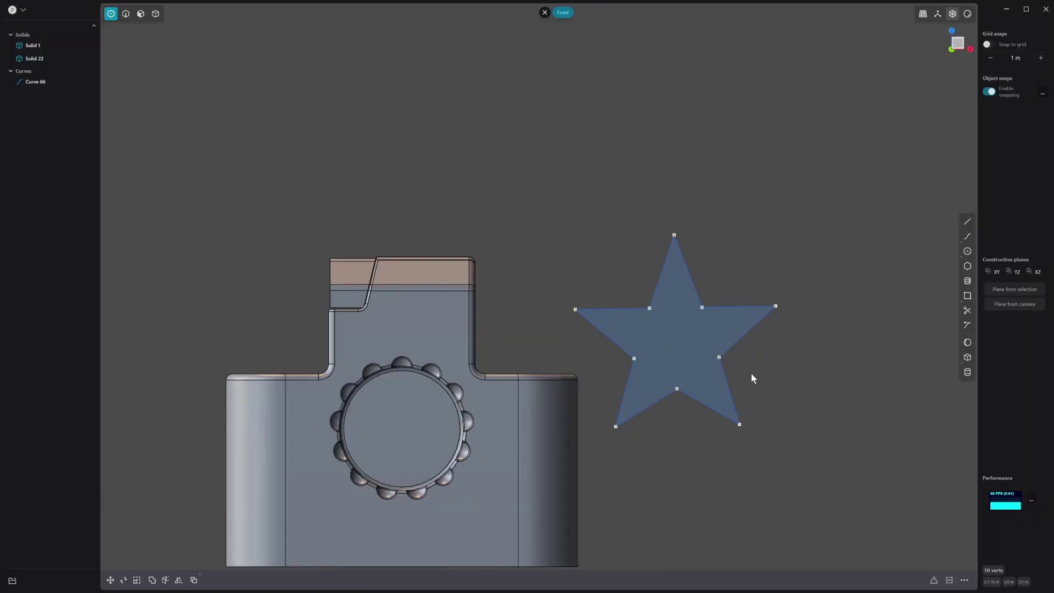
Select all ten vertices of the star and round its corners with a small fillet.
left_click_drag(552, 215, 792, 436)
key("f")
left_click(798, 443)
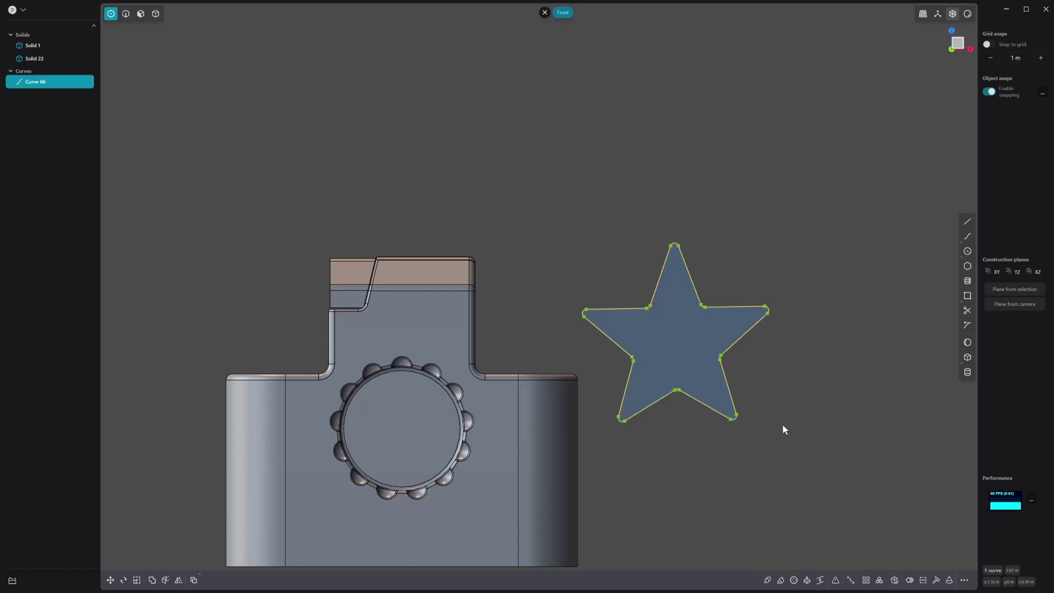
Move the star curve in the front view so it is centred over the circular pocket.
middle_click_drag(776, 426, 736, 336)
scroll(736, 336, "down", 4)
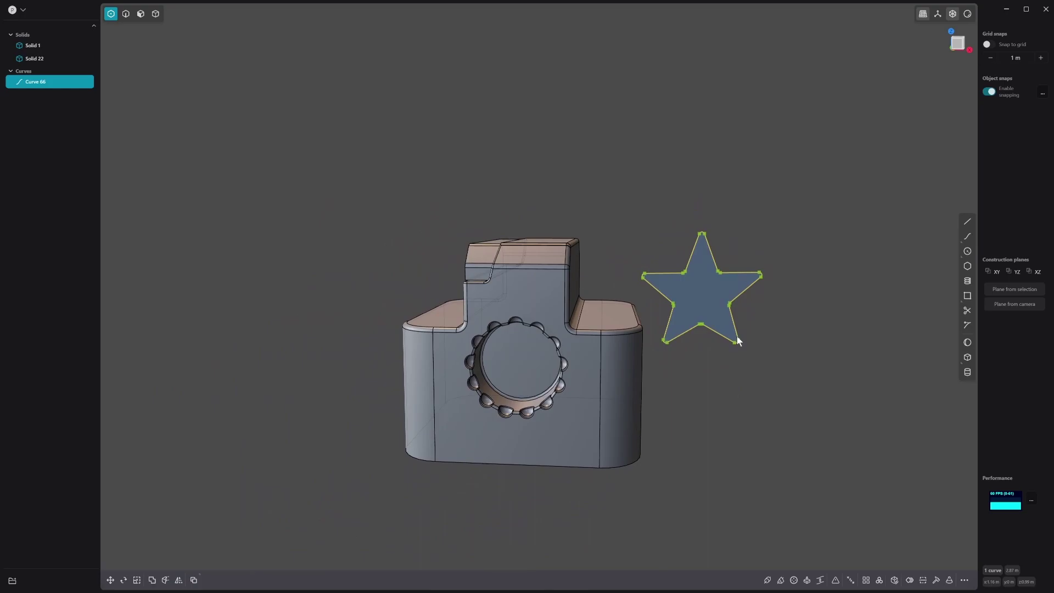
key("KP_1")
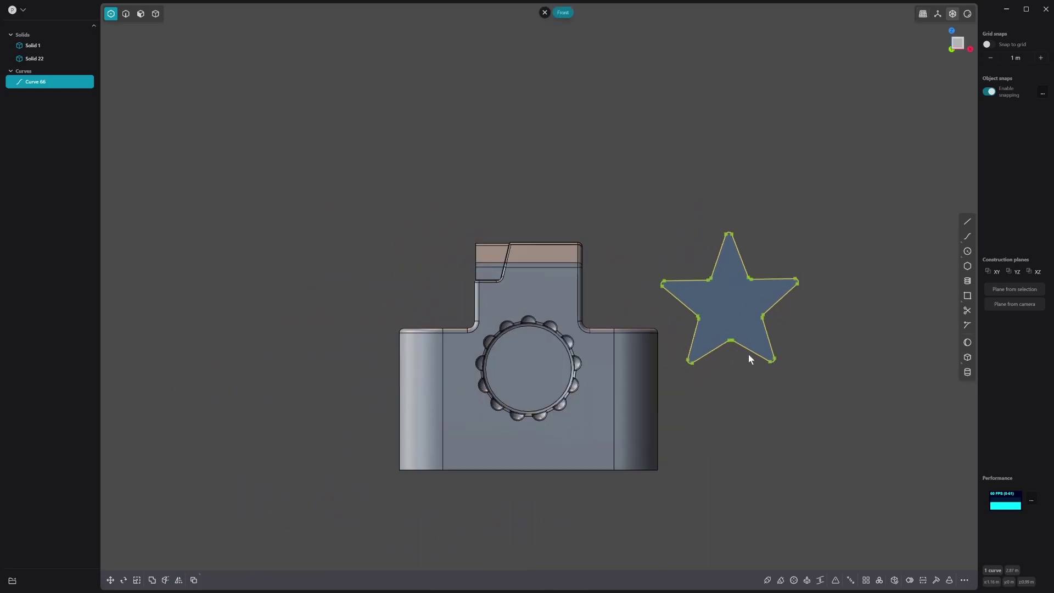
key("g")
left_click_drag(747, 358, 547, 424)
scroll(547, 426, "up", 2)
key("Return")
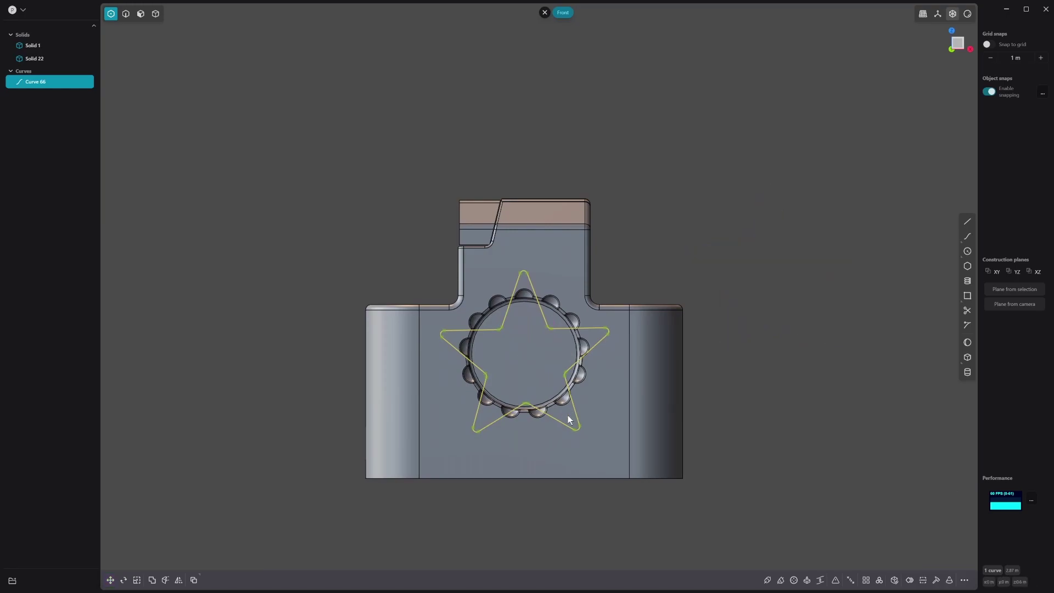
Move the star curve about 0.83 m in the negative Y direction, out in front of the body.
scroll(562, 419, "up", 2)
middle_click_drag(576, 422, 607, 431, "shift")
key("g")
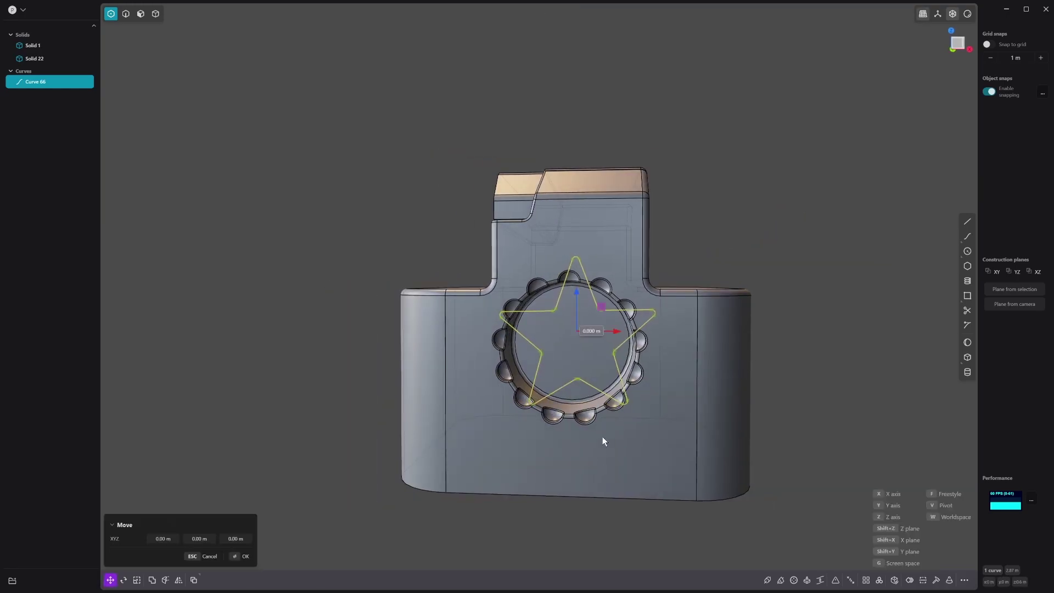
key("Escape")
left_click(121, 15)
middle_click_drag(585, 280, 579, 281)
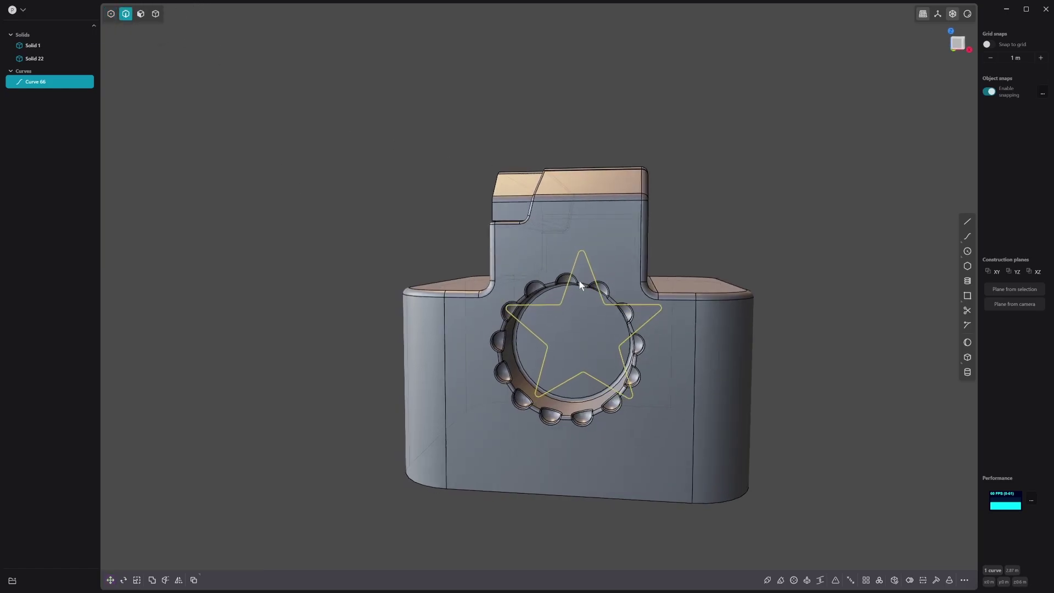
key("g")
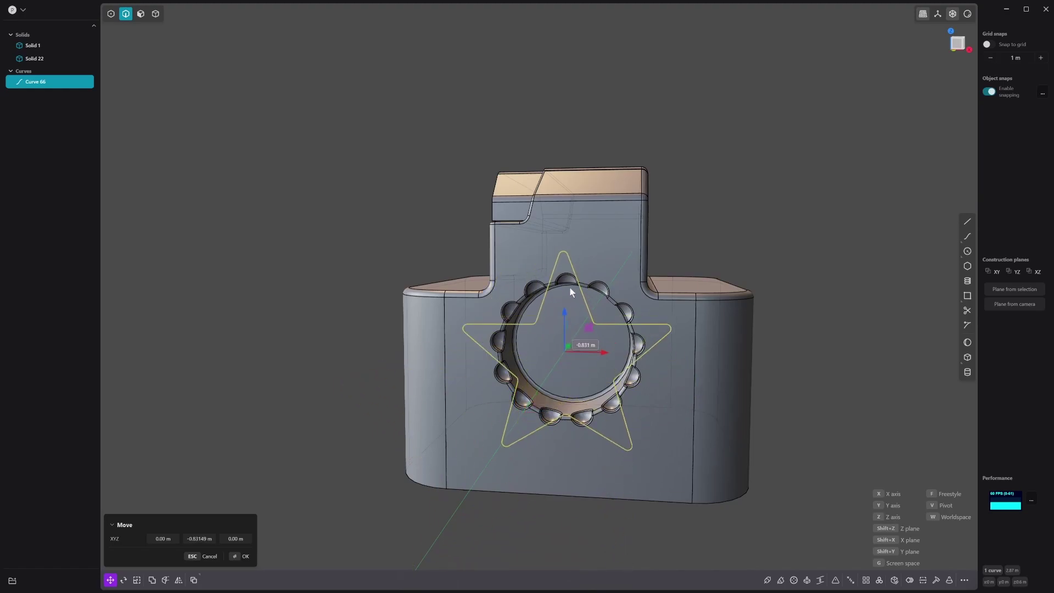
left_click(578, 286)
Scale the star curve uniformly to about half size so it fits inside the circular pocket's outline.
key("s")
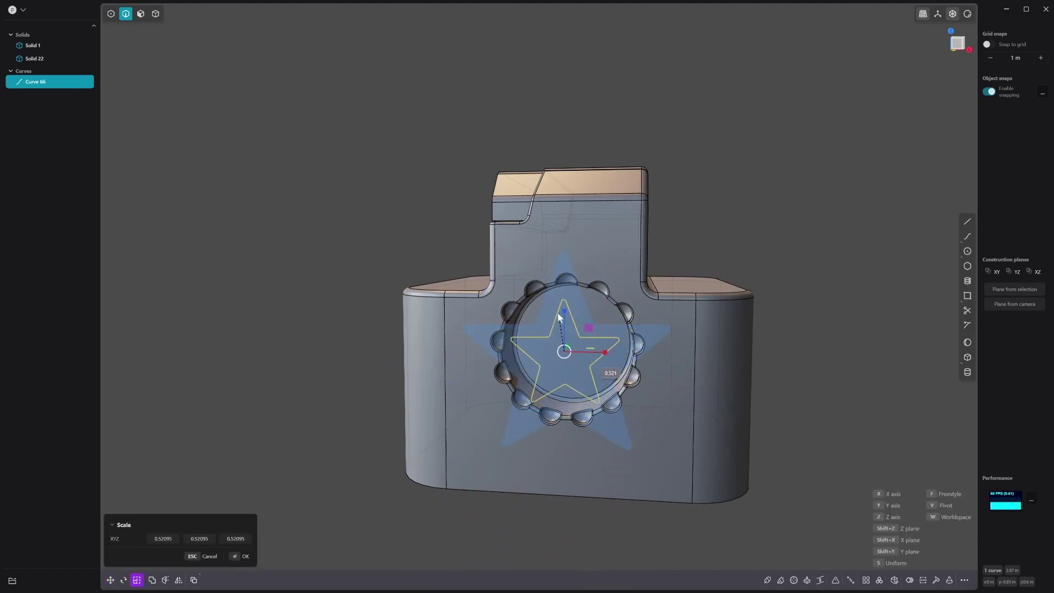
left_click(545, 321)
scroll(631, 300, "up", 6)
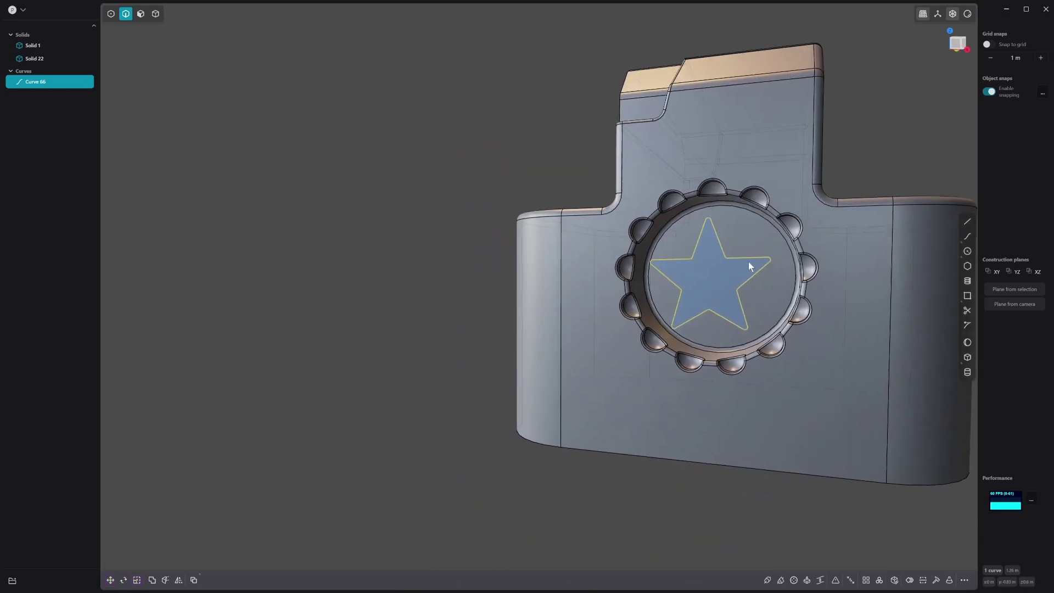
scroll(614, 332, "down", 1)
Move the star curve along Y, closer to the pocket opening.
key("g")
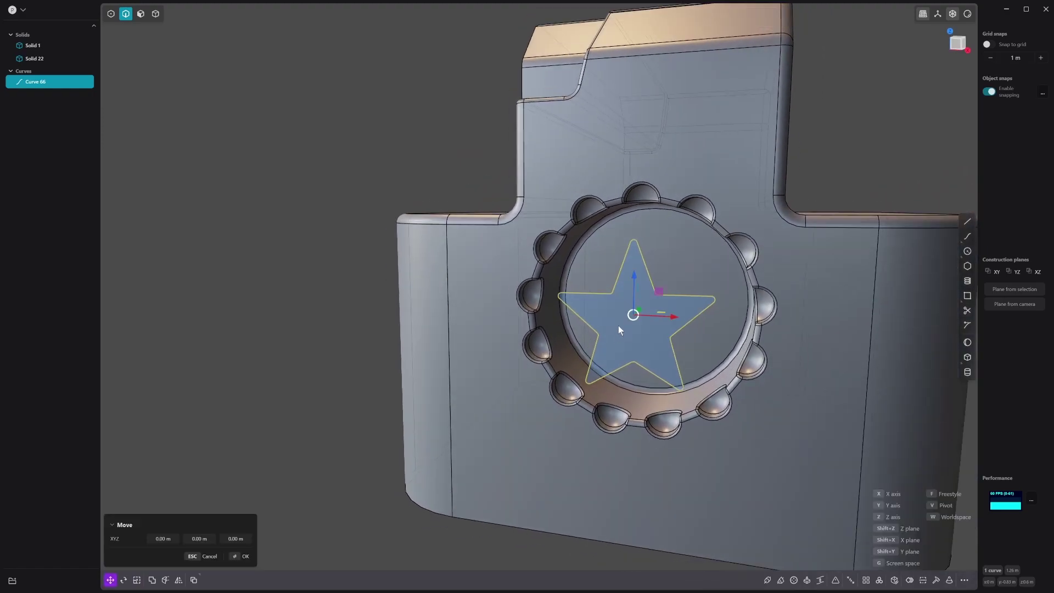
left_click_drag(675, 276, 627, 326)
middle_click_drag(668, 309, 611, 296)
key("Return")
Try extruding the star region into the pocket as a separate solid.
middle_click_drag(526, 284, 499, 310)
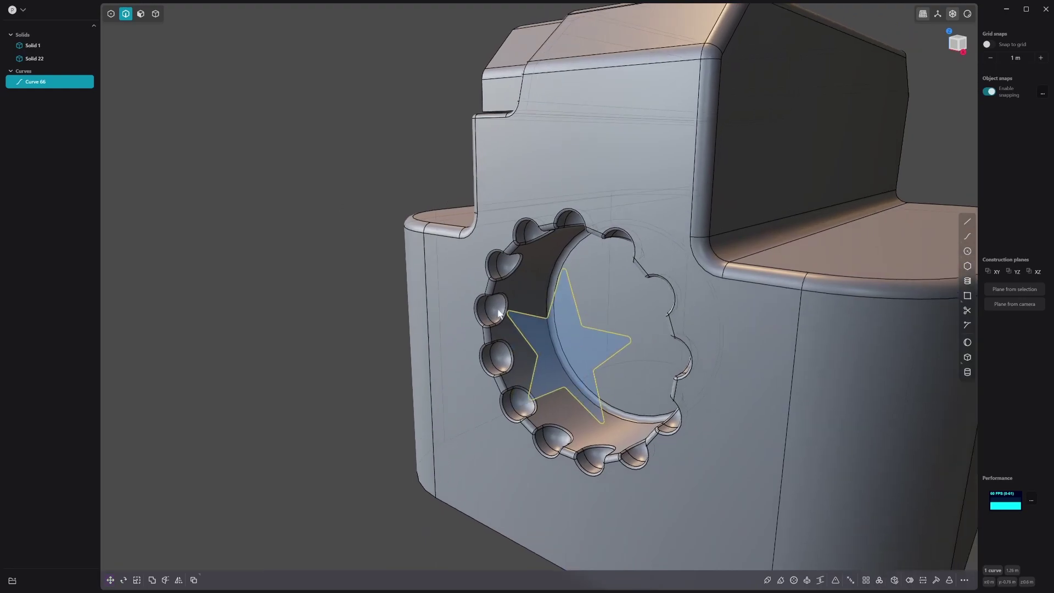
key("3")
key("e")
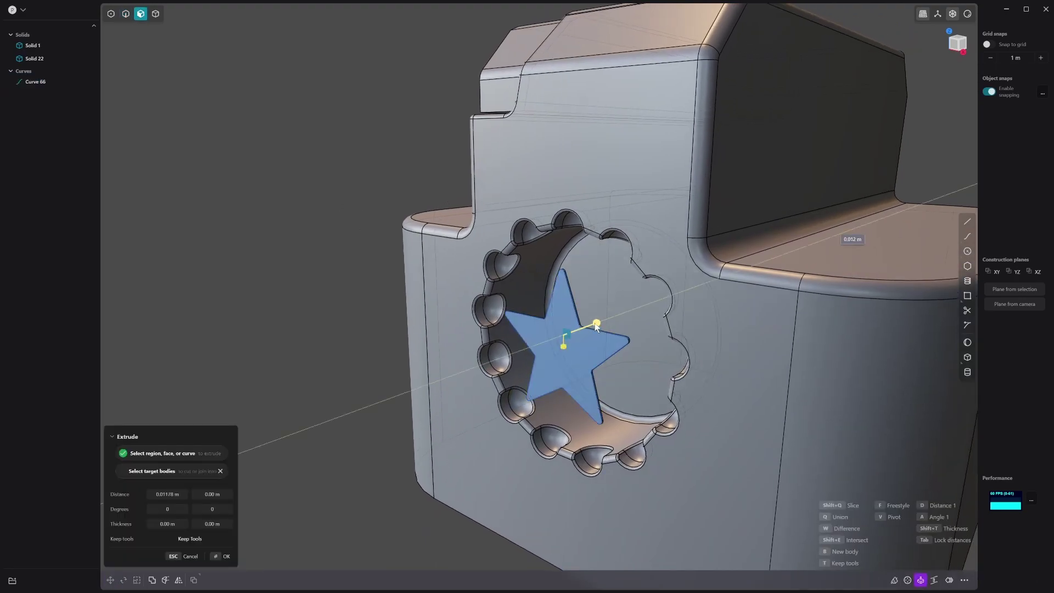
left_click(665, 307)
middle_click_drag(665, 307, 588, 352)
key("Return")
middle_click_drag(622, 297, 593, 268)
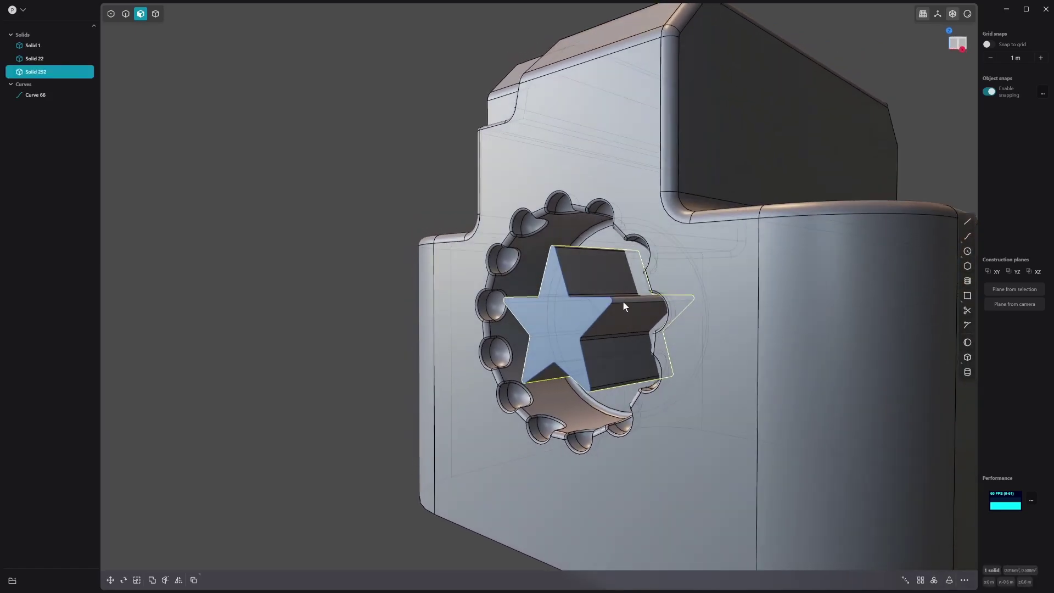
key("ctrl+z")
Extrude the star region through the circular pocket and into the body as a separate solid.
key("e")
key("KP_3")
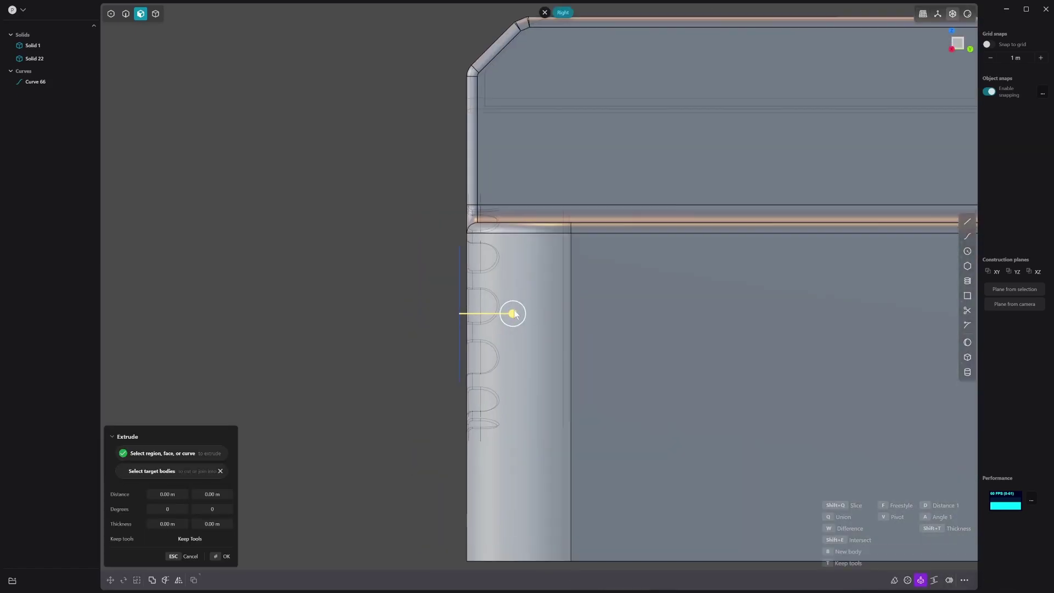
left_click_drag(512, 312, 555, 316)
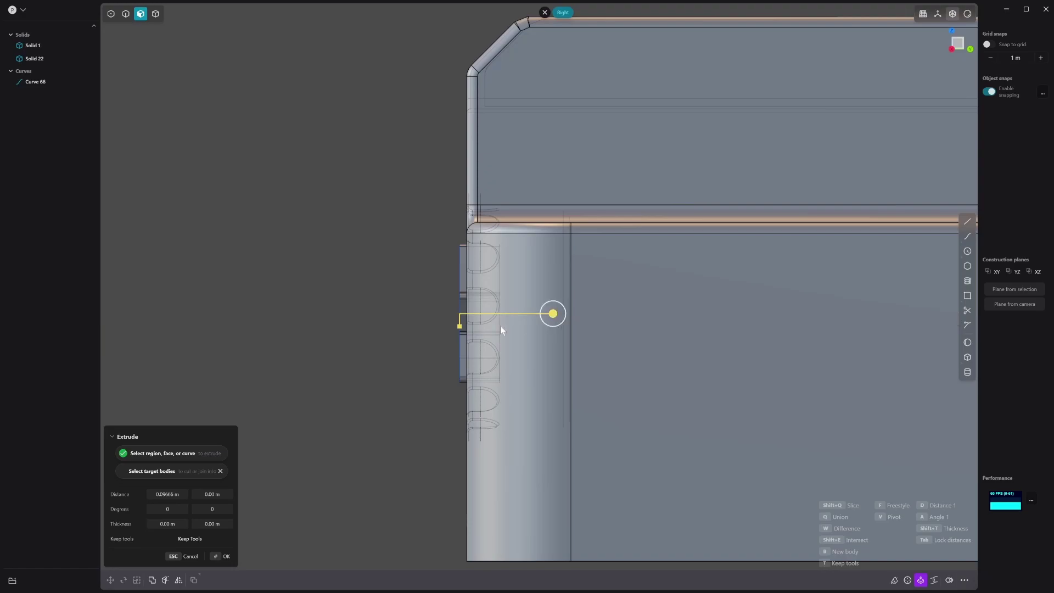
middle_click_drag(489, 327, 644, 392)
key("KP_3")
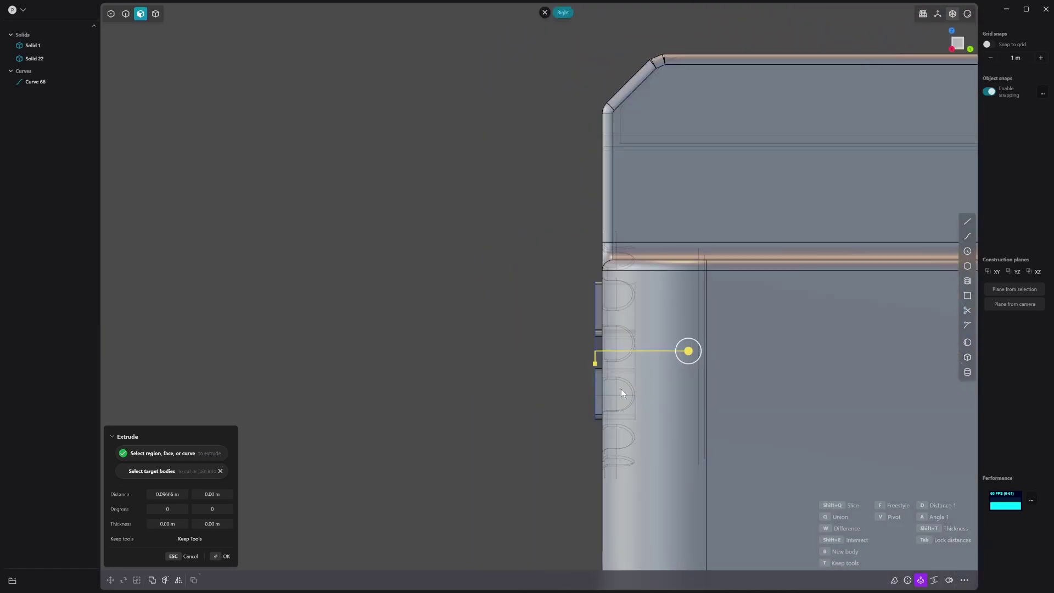
left_click_drag(716, 351, 763, 371)
key("Return")
middle_click_drag(396, 374, 667, 375)
Try subtracting the star solid from the main body with a Boolean, and undo the cut.
key("4")
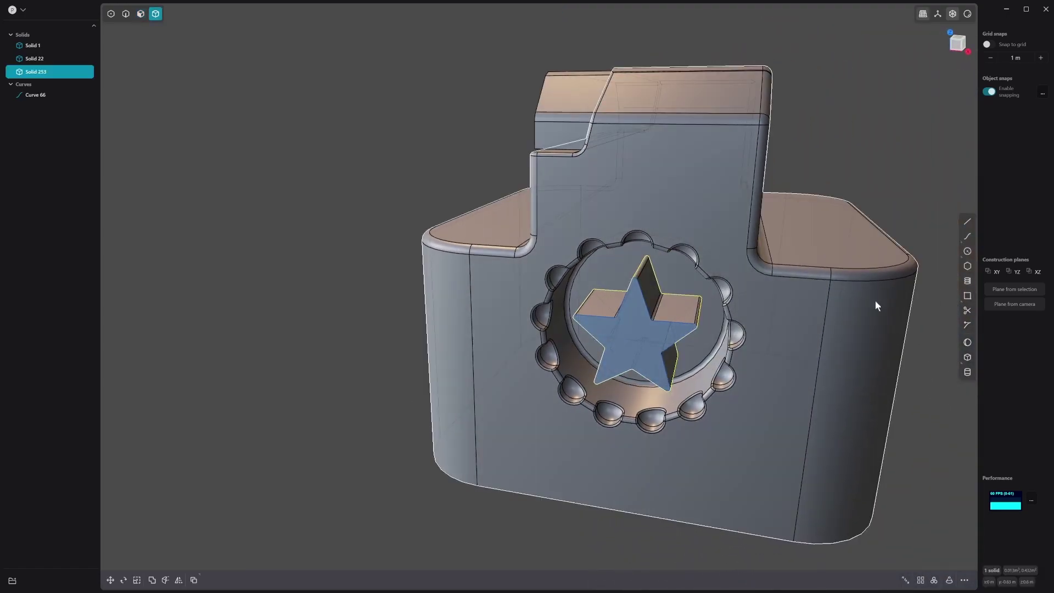
left_click(880, 309)
middle_click_drag(806, 321, 774, 334)
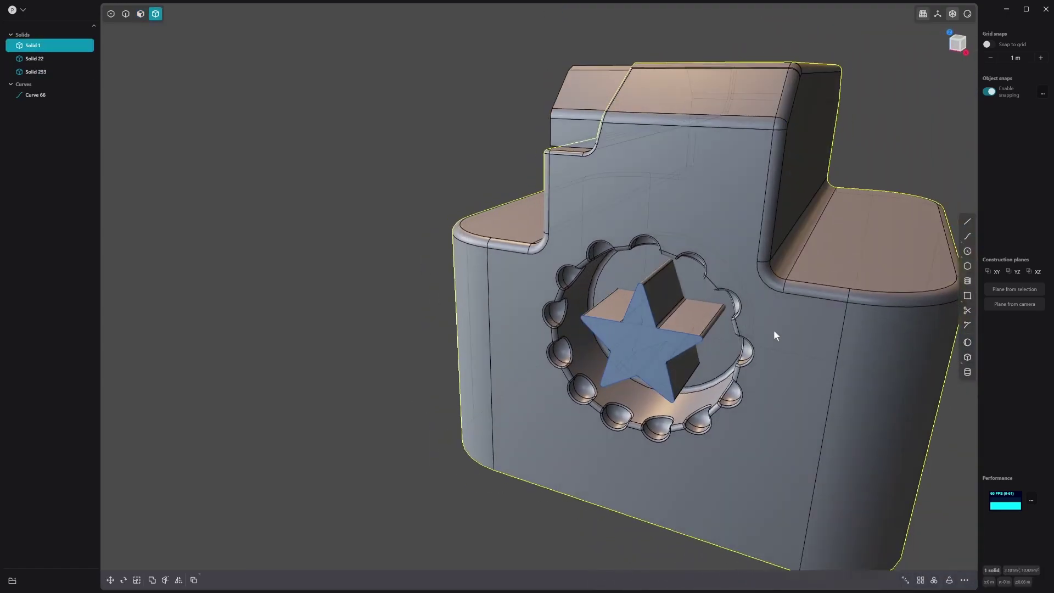
key("q")
left_click(703, 322)
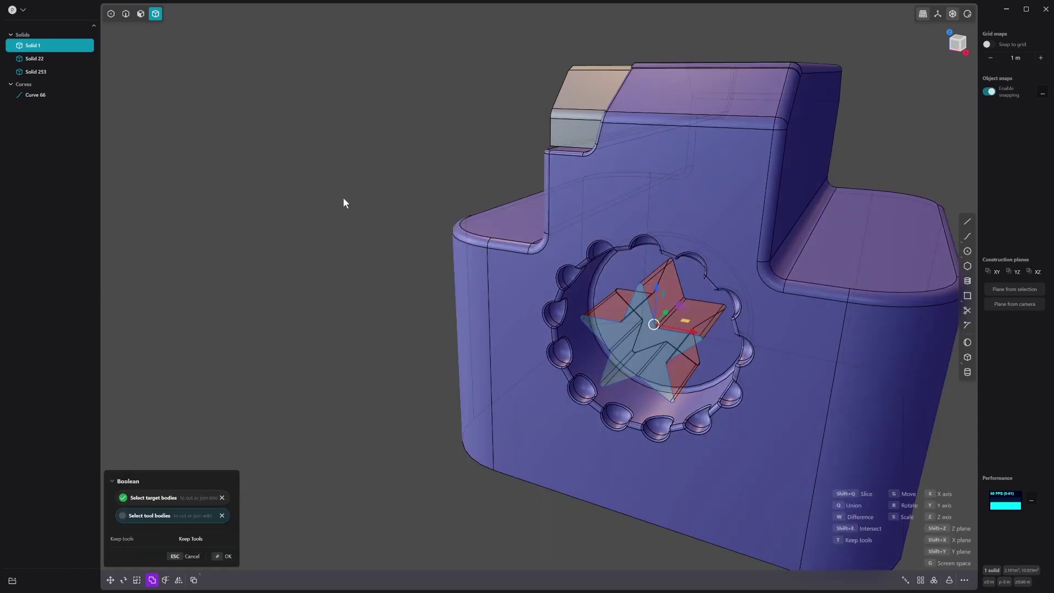
key("Return")
middle_click_drag(301, 209, 621, 324)
key("ctrl+z")
Offset the inner end face of the star solid to adjust how deep it reaches into the body.
key("3")
middle_click_drag(693, 325, 658, 334)
left_click(633, 367)
middle_click_drag(633, 367, 657, 384)
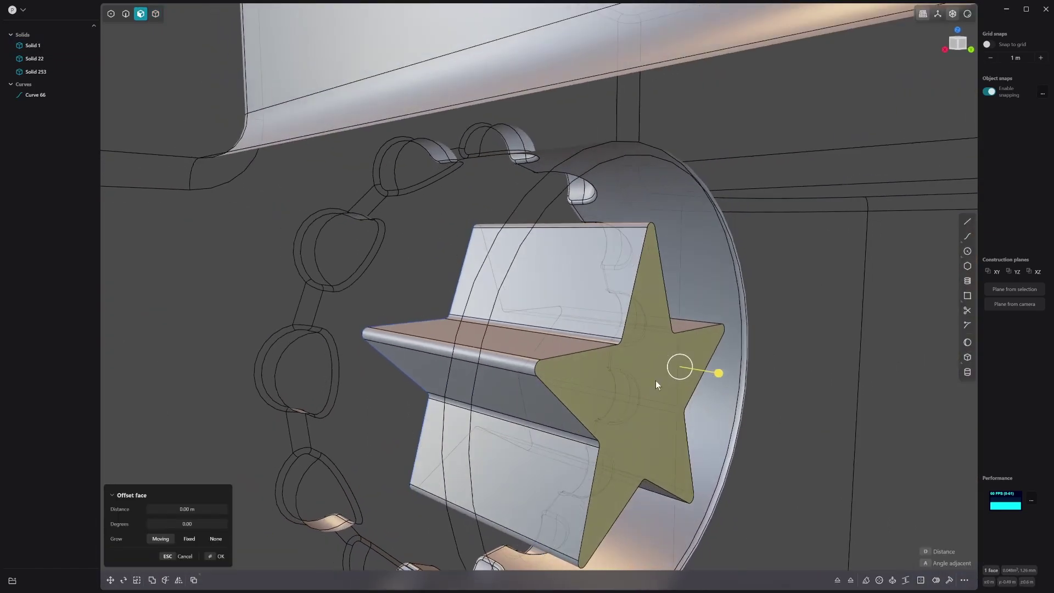
left_click_drag(715, 374, 723, 401)
middle_click_drag(723, 400, 634, 417)
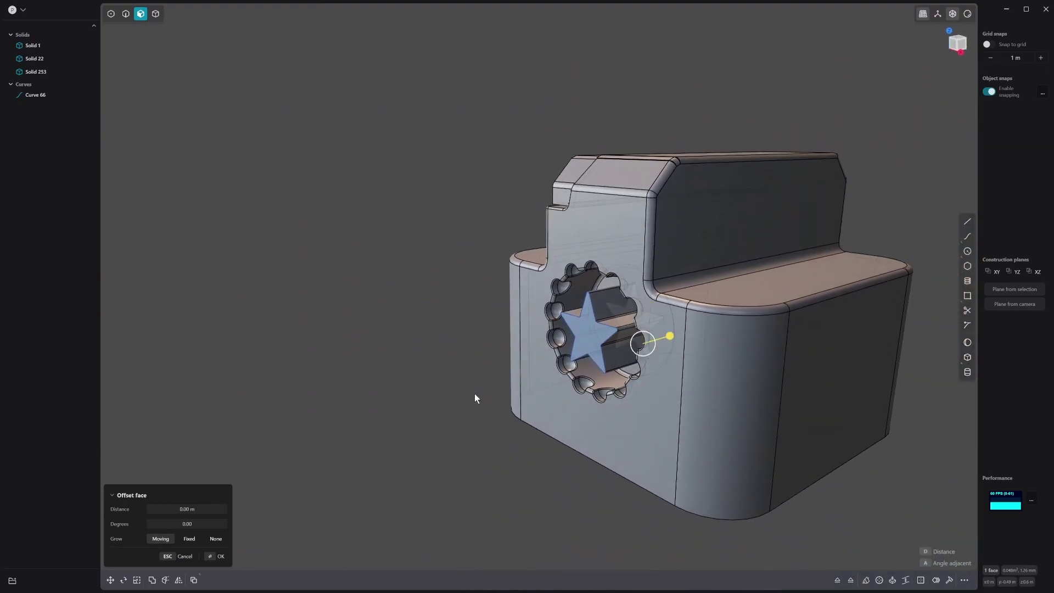
Subtract the star solid from the main body with a Boolean difference, and delete the leftover star curve.
key("4")
left_click(730, 285)
key("b")
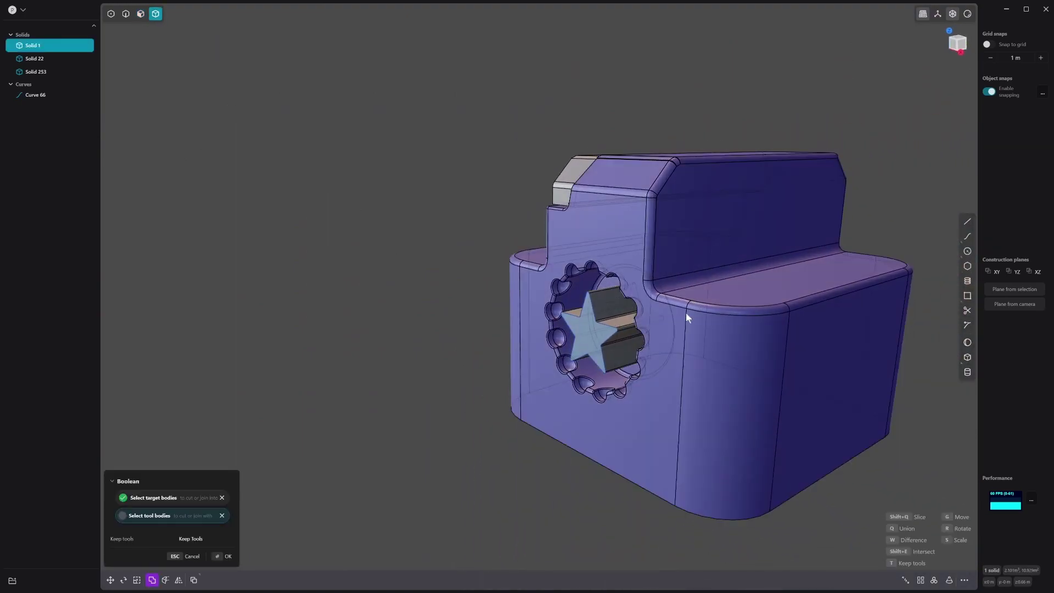
left_click(582, 331)
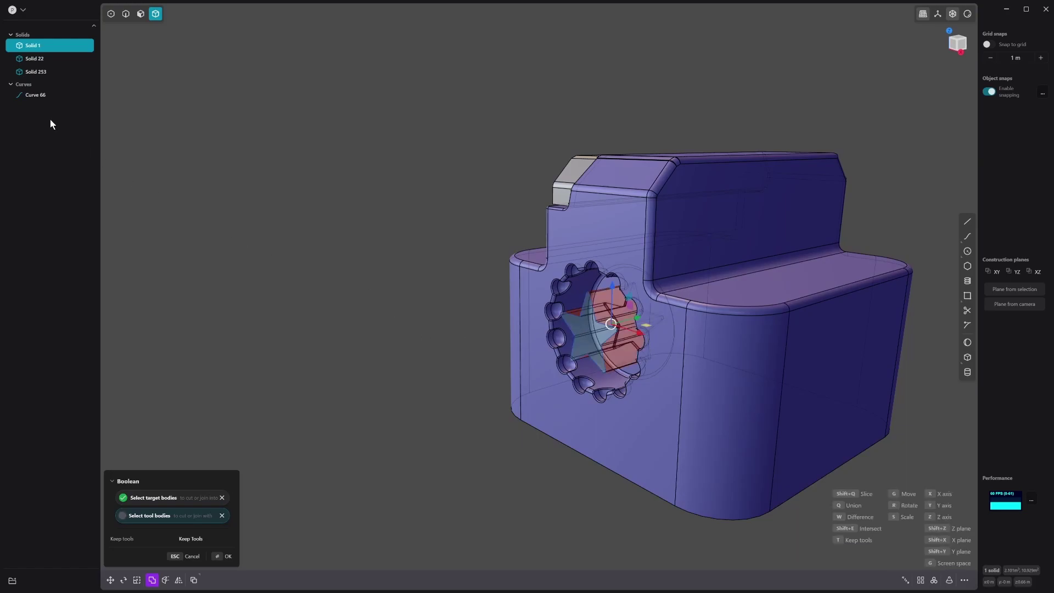
key("Return")
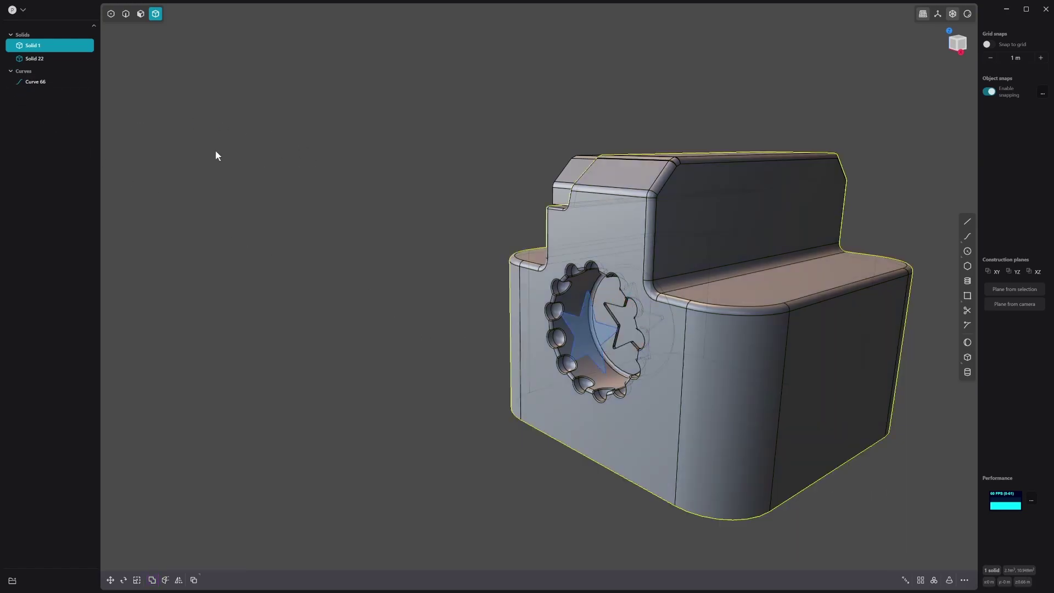
left_click(39, 85)
key("x")
Fillet the outer rim edge of the star recess by about 0.00176 m.
middle_click_drag(573, 377, 760, 370)
scroll(607, 345, "up", 3)
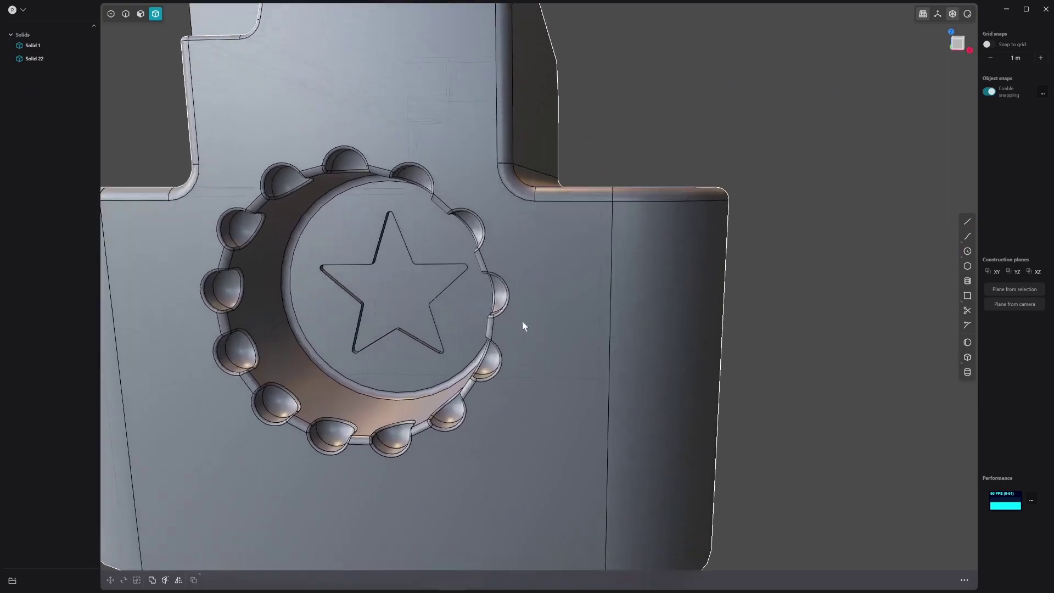
scroll(528, 300, "up", 6)
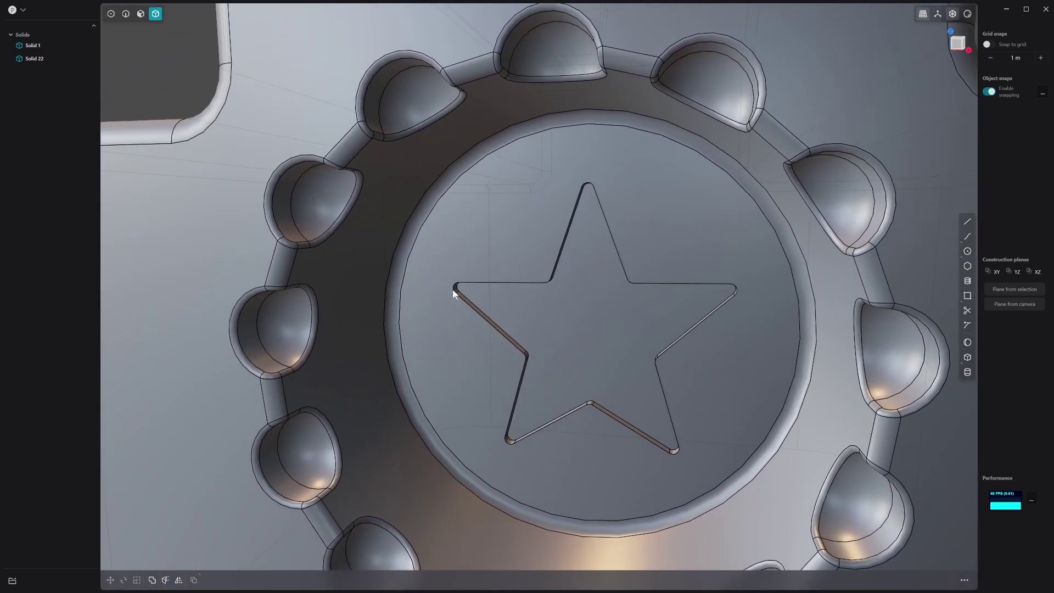
middle_click_drag(453, 289, 489, 307)
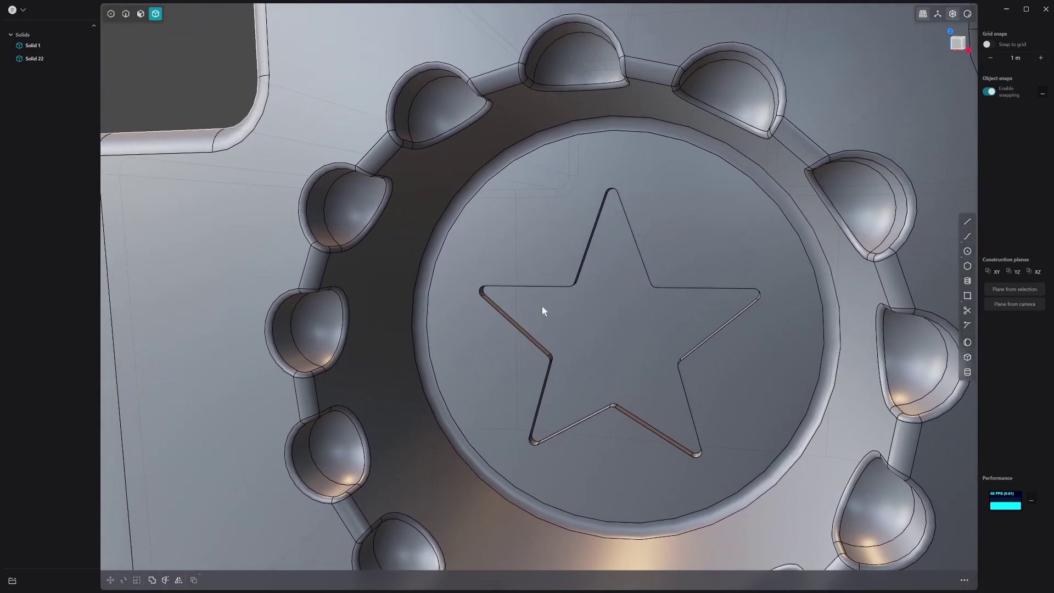
key("2")
left_click(575, 277)
key("f")
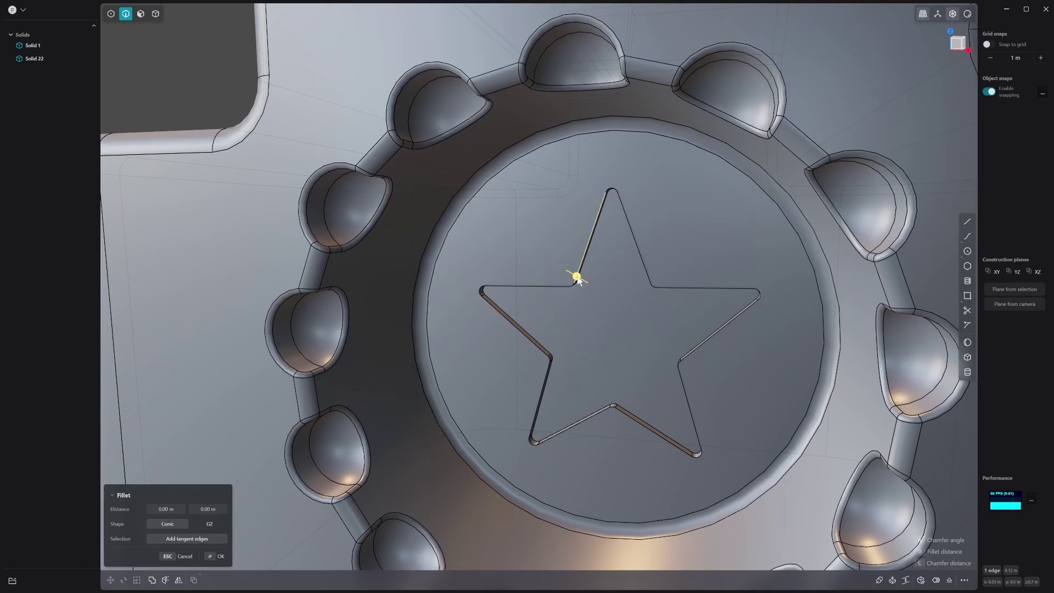
left_click_drag(576, 279, 576, 276)
middle_click_drag(576, 276, 726, 292)
middle_click_drag(478, 276, 437, 272, "shift")
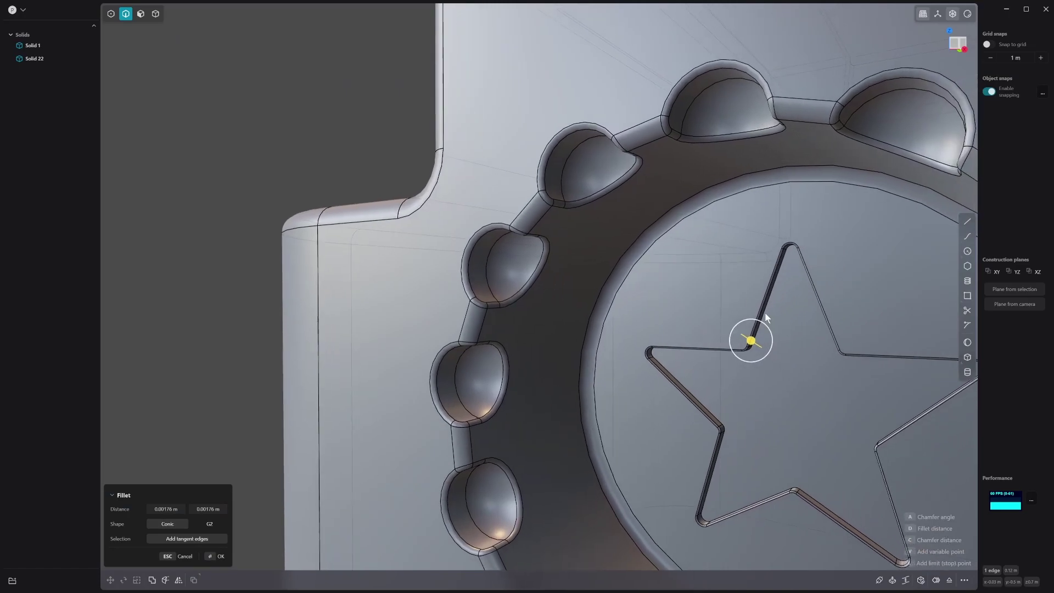
key("Return")
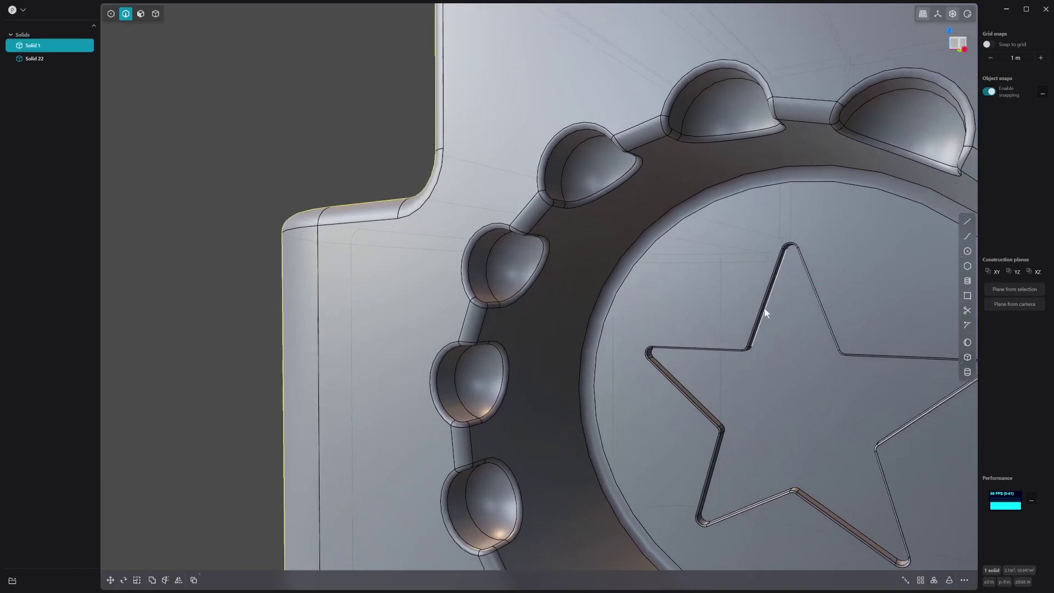
Fillet the inner floor edge of the star recess by about 0.00176 m.
scroll(765, 313, "up", 1)
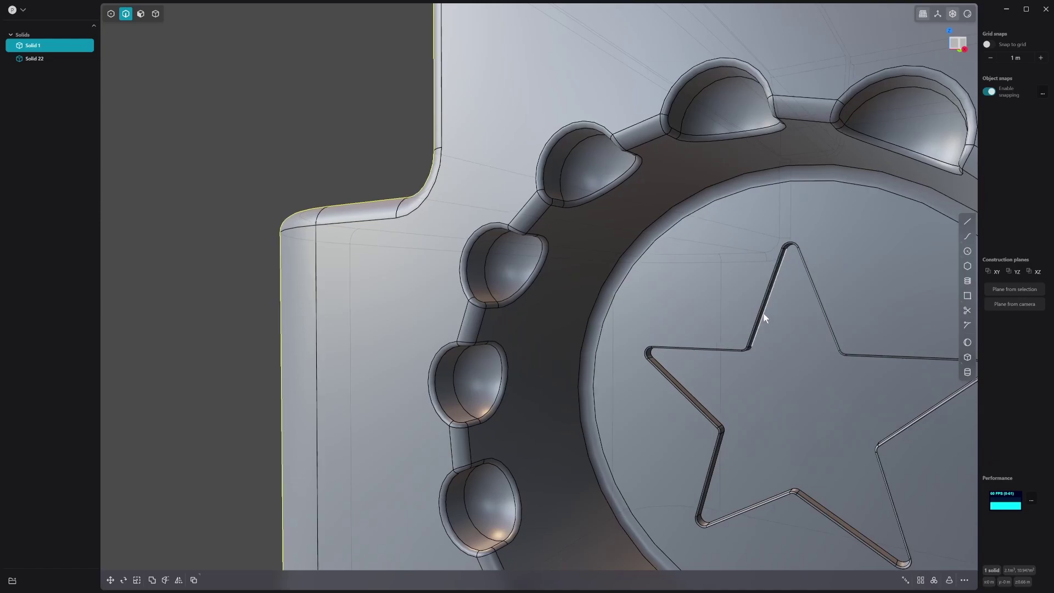
left_click(778, 276)
key("f")
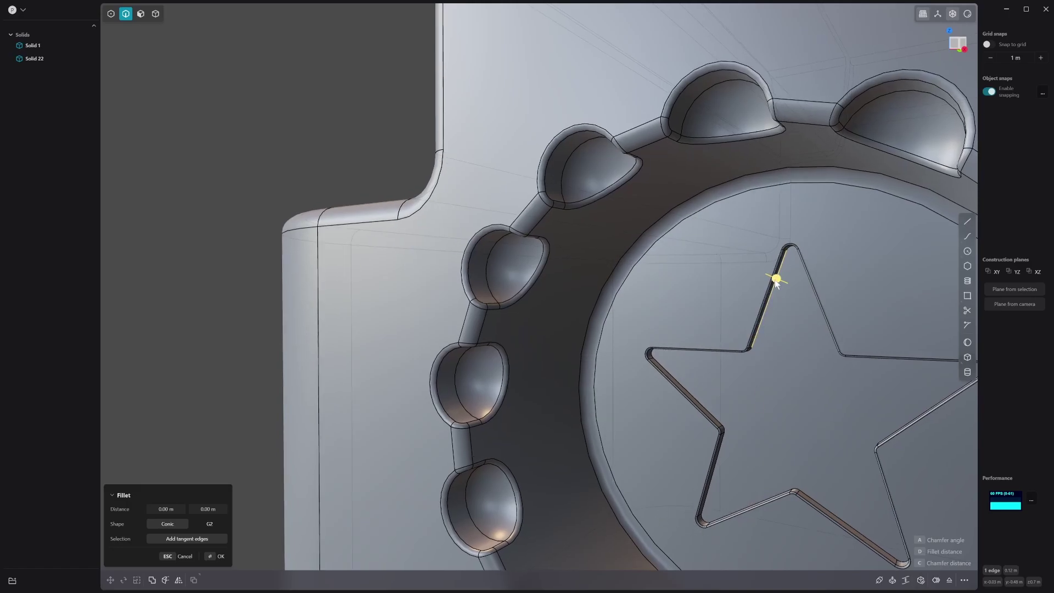
mouse_move(776, 280)
left_mouse_down()
mouse_move(786, 289)
mouse_move(772, 277)
left_mouse_up()
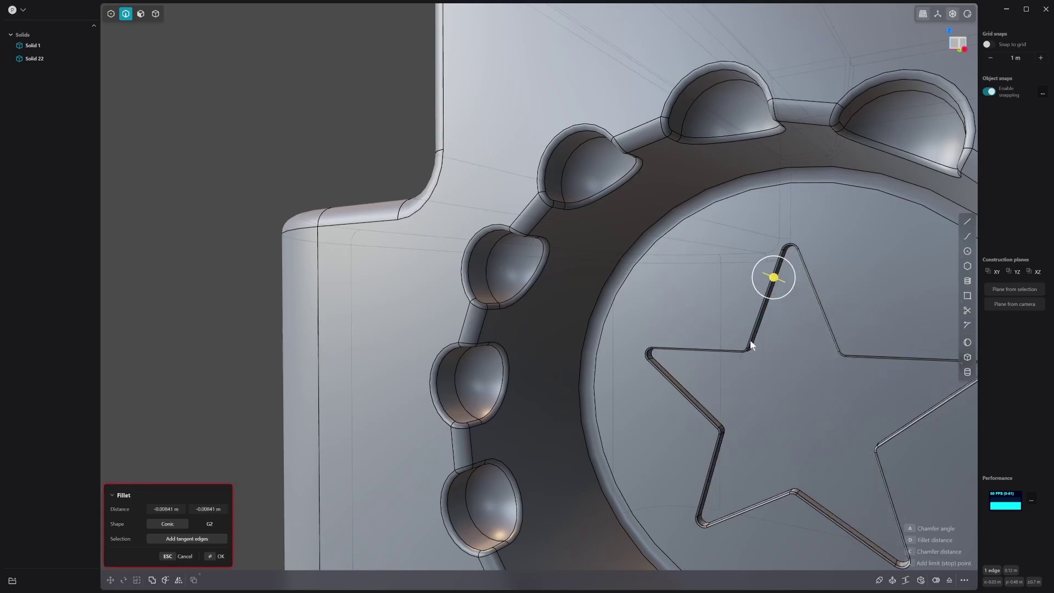
left_click_drag(773, 277, 773, 280)
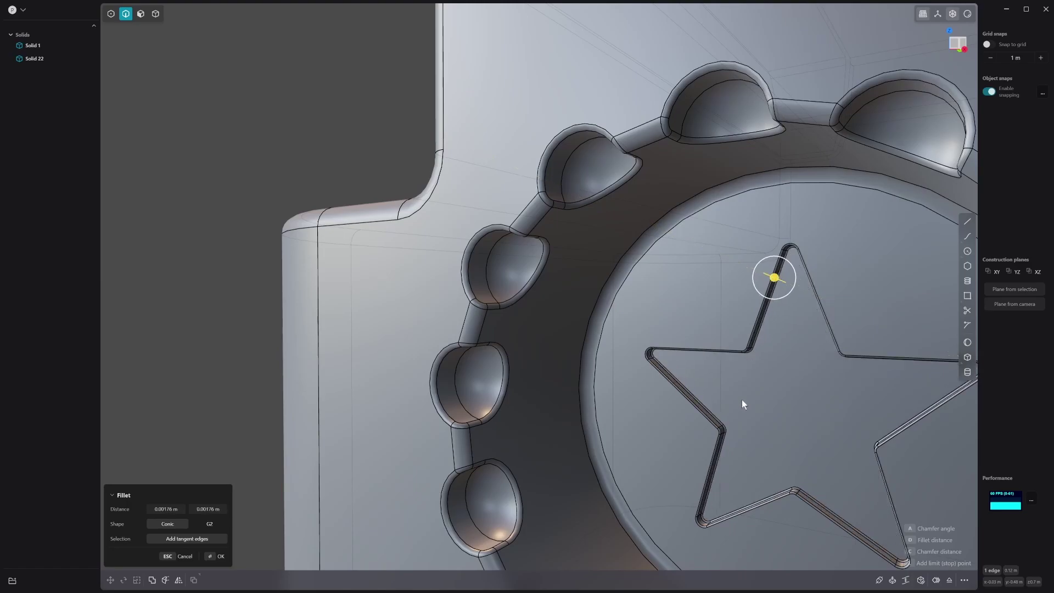
key("Return")
middle_click_drag(743, 423, 795, 407)
scroll(795, 407, "down", 3)
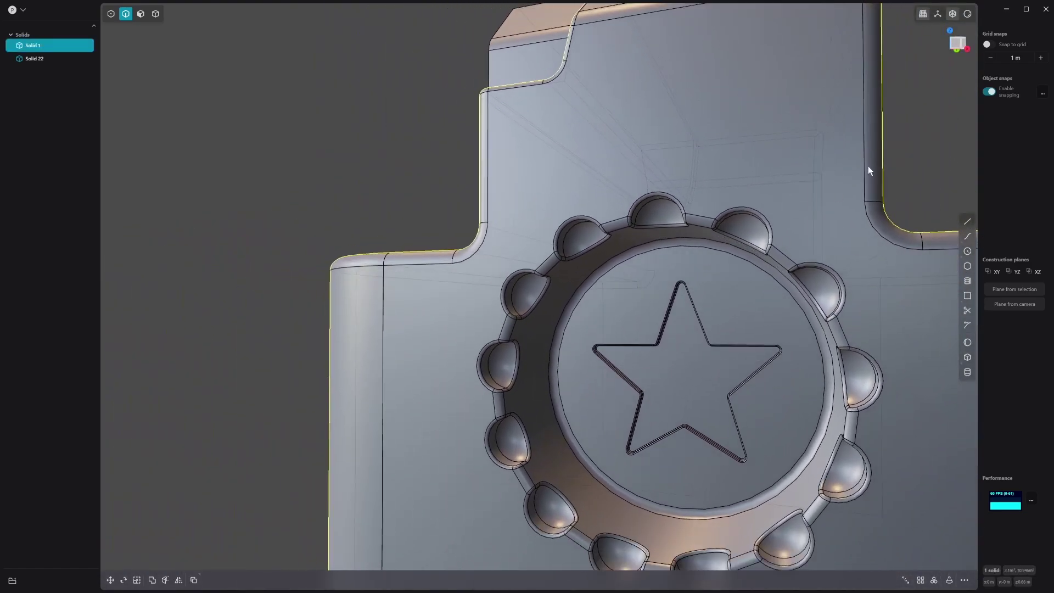
Hide the model edges and set the viewport shading to the glossy red material.
left_click(967, 14)
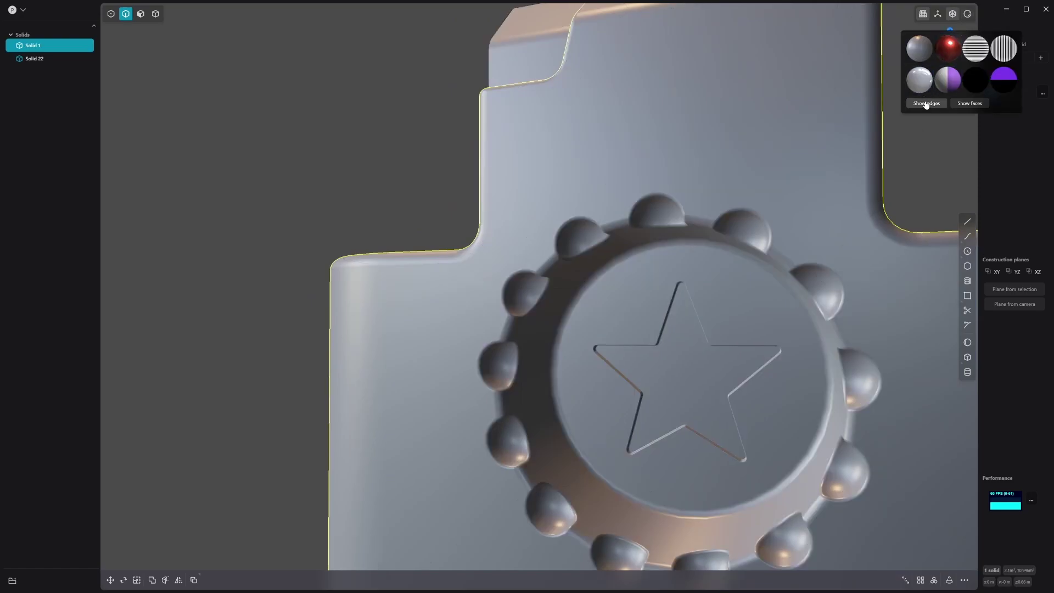
left_click(953, 45)
mouse_move(693, 341)
middle_mouse_down()
mouse_move(683, 343)
mouse_move(758, 328)
mouse_move(846, 248)
mouse_move(638, 377)
mouse_move(555, 387)
mouse_move(577, 398)
mouse_move(499, 263)
middle_mouse_up()
scroll(585, 294, "down", 5)
mouse_move(605, 335)
middle_mouse_down()
mouse_move(769, 366)
mouse_move(600, 335)
middle_mouse_up()
scroll(601, 336, "up", 3)
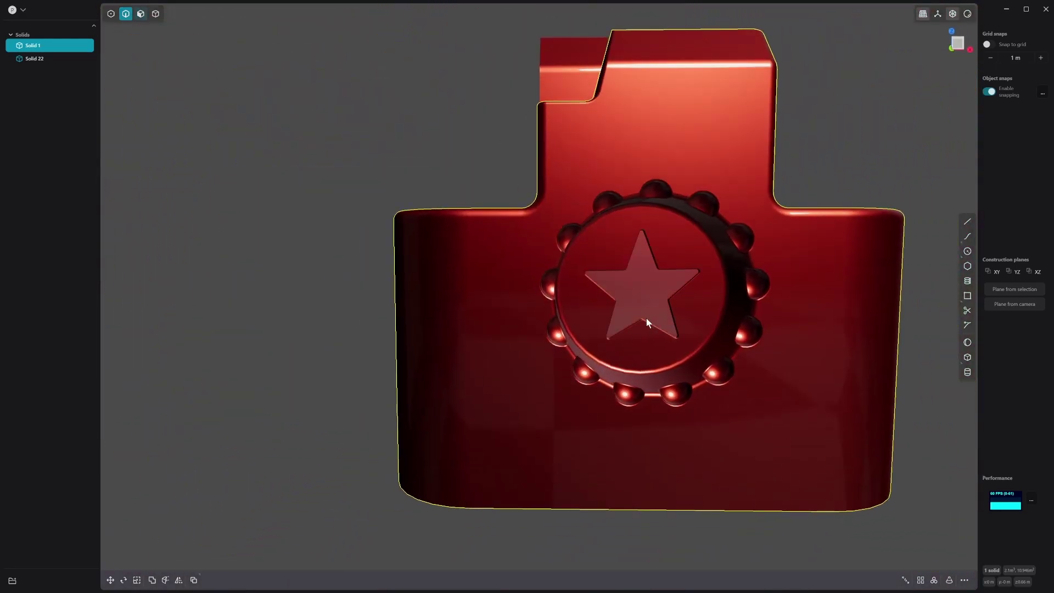
Offset the pocket floor and the recessed star face together outward to make the pocket shallower.
key("3")
left_click(676, 253)
middle_click_drag(676, 298, 731, 321)
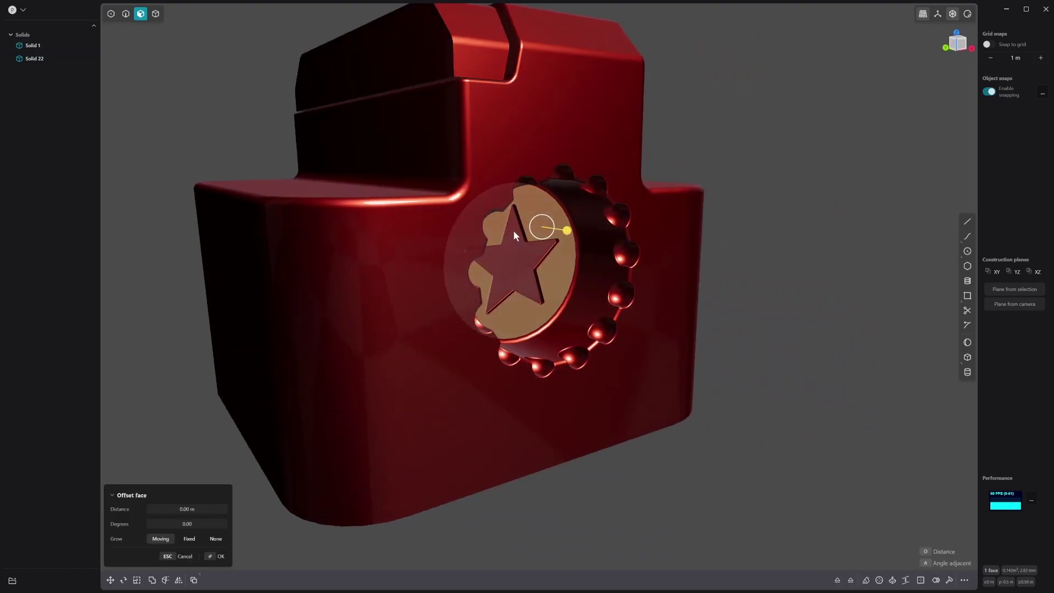
left_click(539, 249)
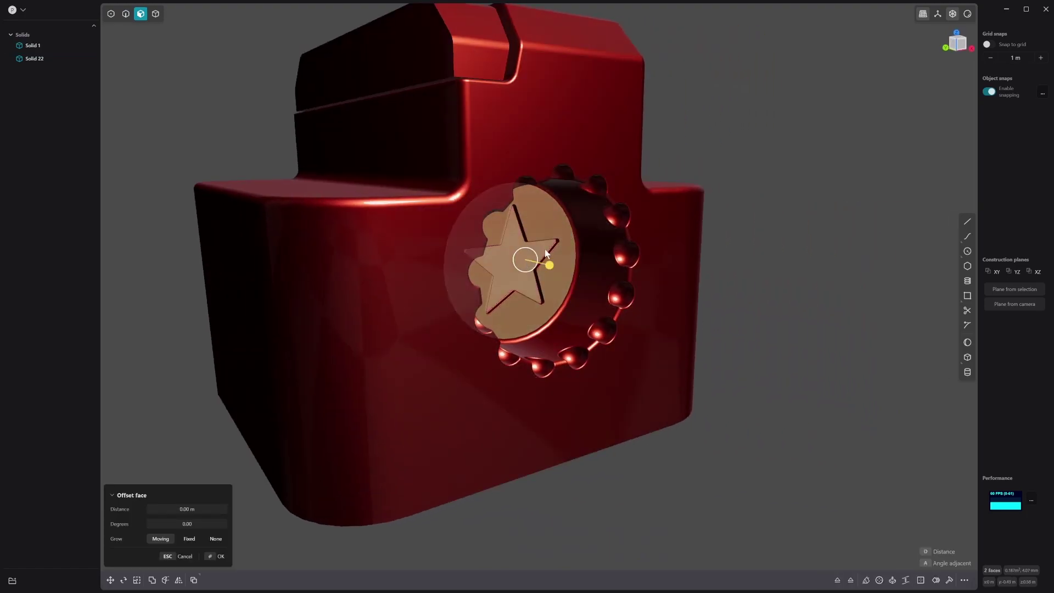
left_click_drag(548, 264, 571, 290)
middle_click_drag(773, 231, 812, 307)
left_click_drag(541, 265, 572, 284)
key("Escape")
Offset the body's front face inward by about 0.107 m around the pocket.
left_click(571, 255)
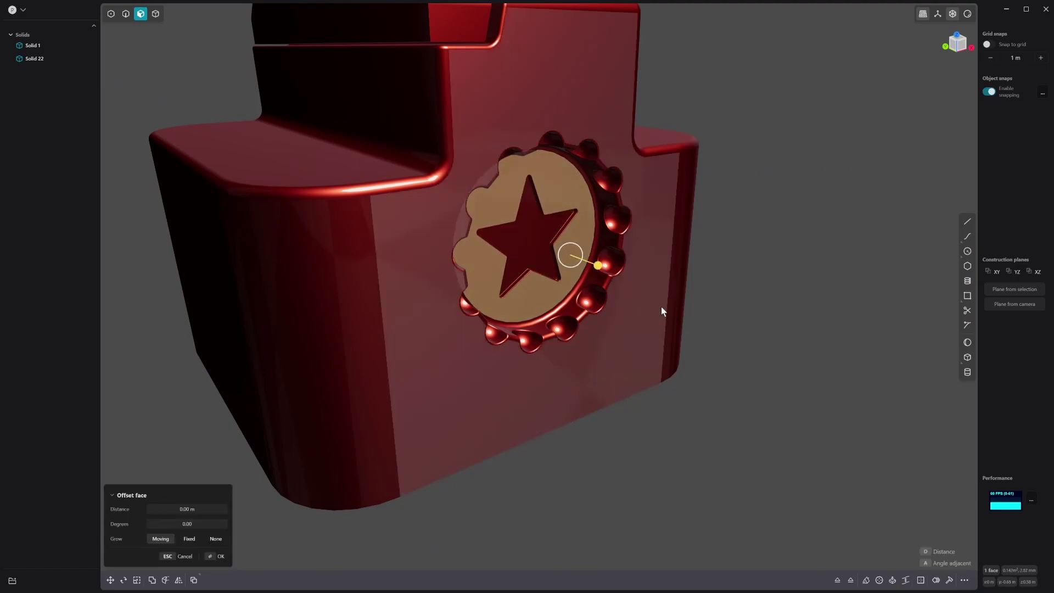
left_click(812, 228)
middle_click_drag(823, 222, 745, 324)
left_click_drag(745, 324, 746, 328)
middle_click_drag(639, 352, 463, 192)
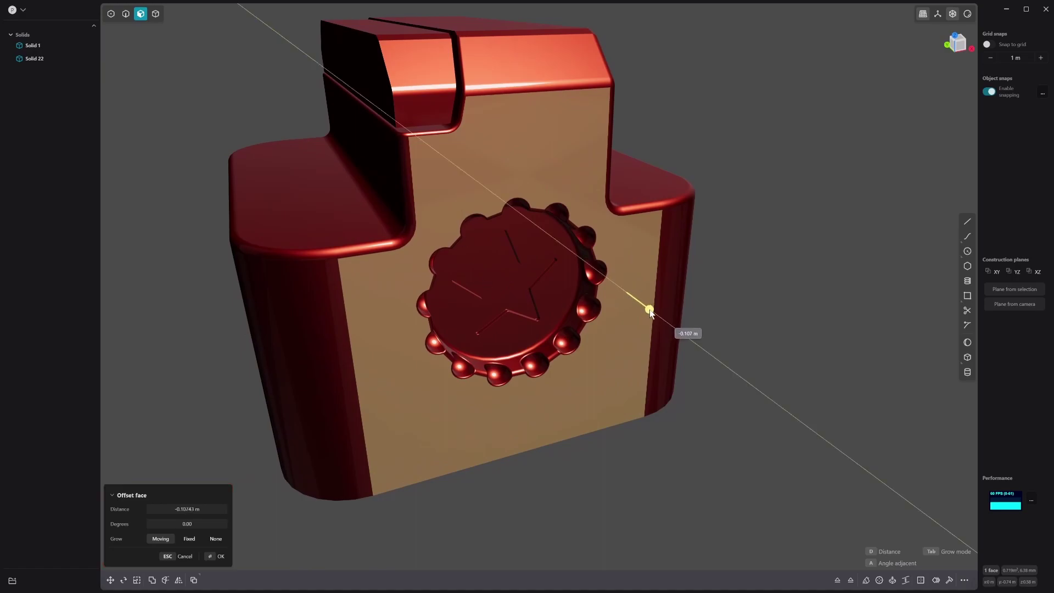
key("Return")
Examine the star pocket and the body's front face from several angles and distances.
middle_click_drag(670, 275, 642, 301)
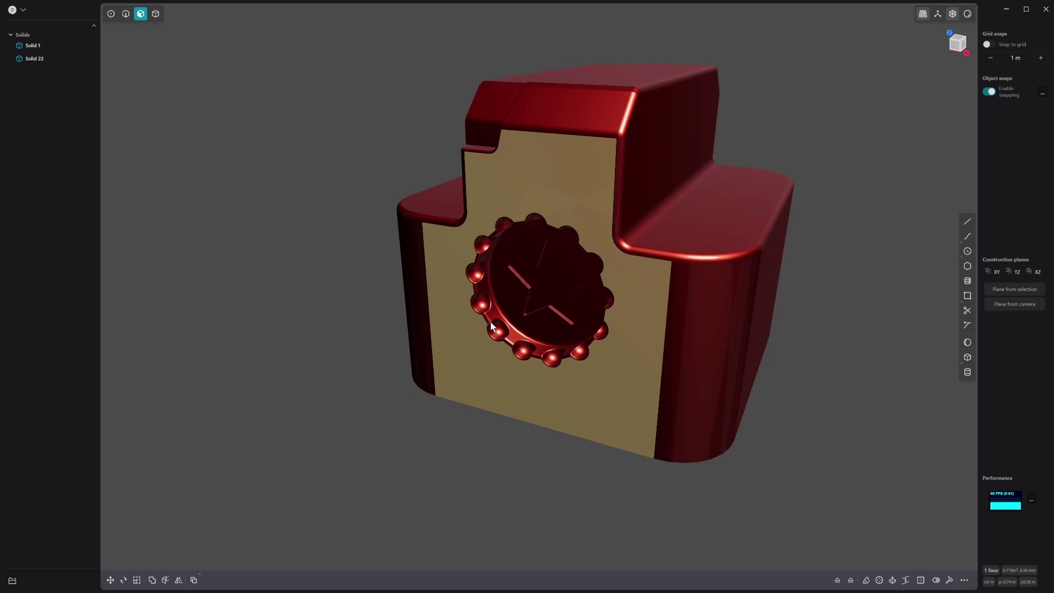
middle_click_drag(479, 197, 457, 211)
scroll(456, 206, "down", 1)
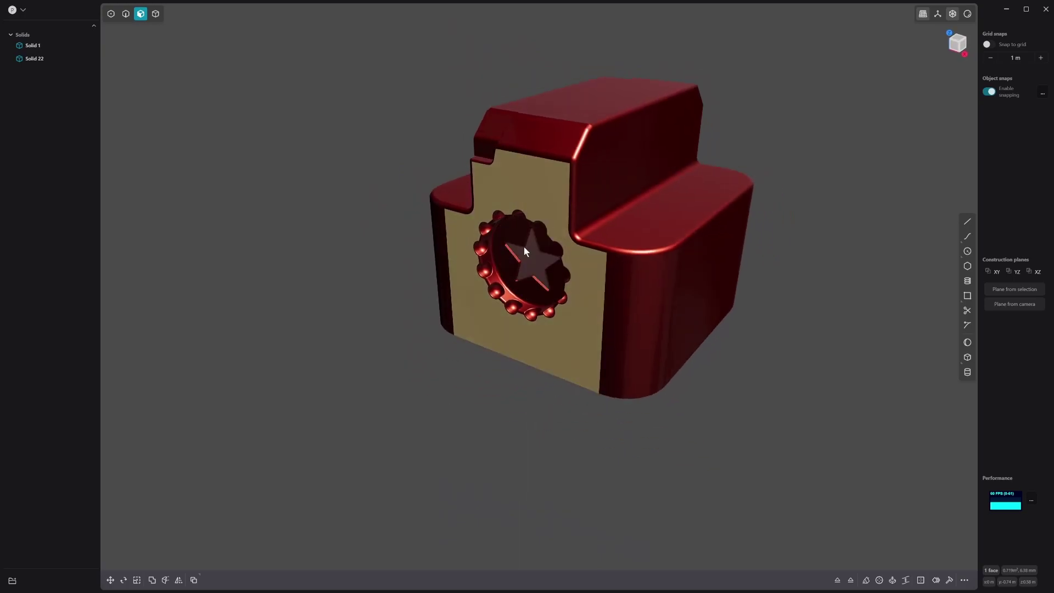
scroll(544, 240, "down", 3)
scroll(538, 235, "up", 1)
middle_click_drag(542, 233, 641, 223)
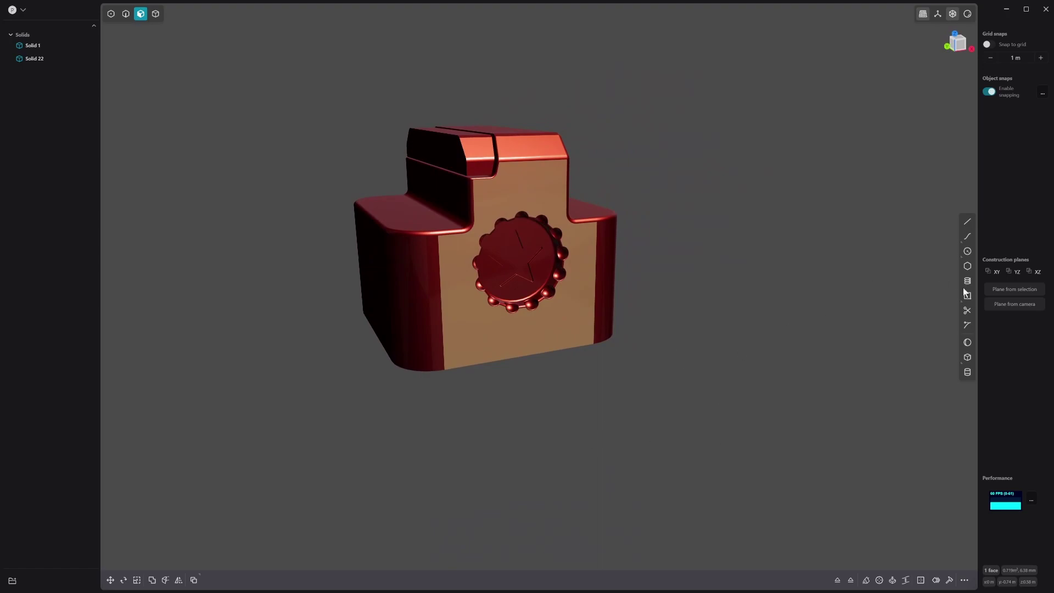
scroll(959, 283, "down", 1)
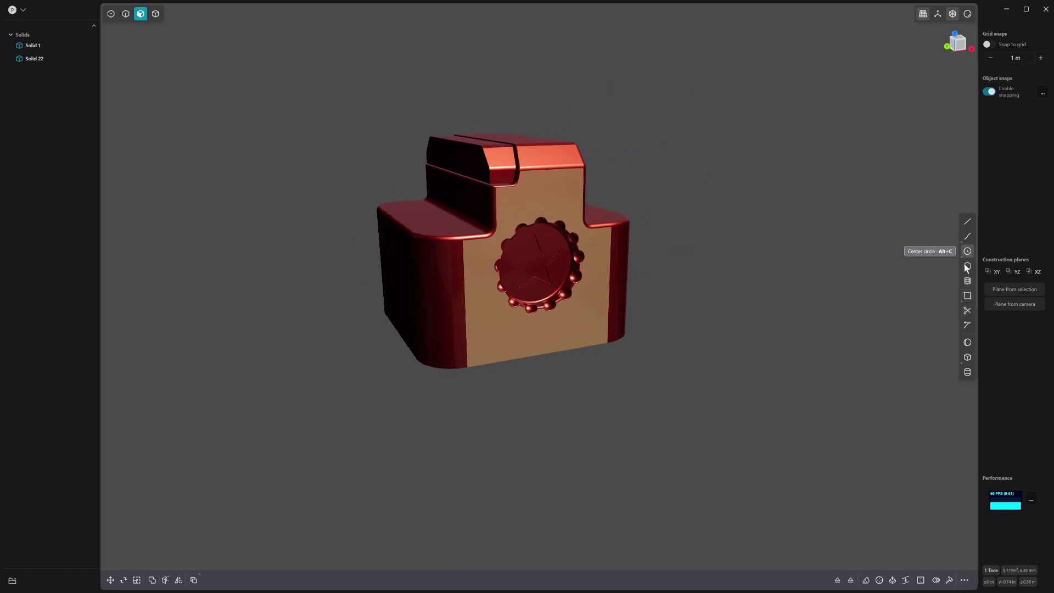
scroll(963, 286, "up", 2)
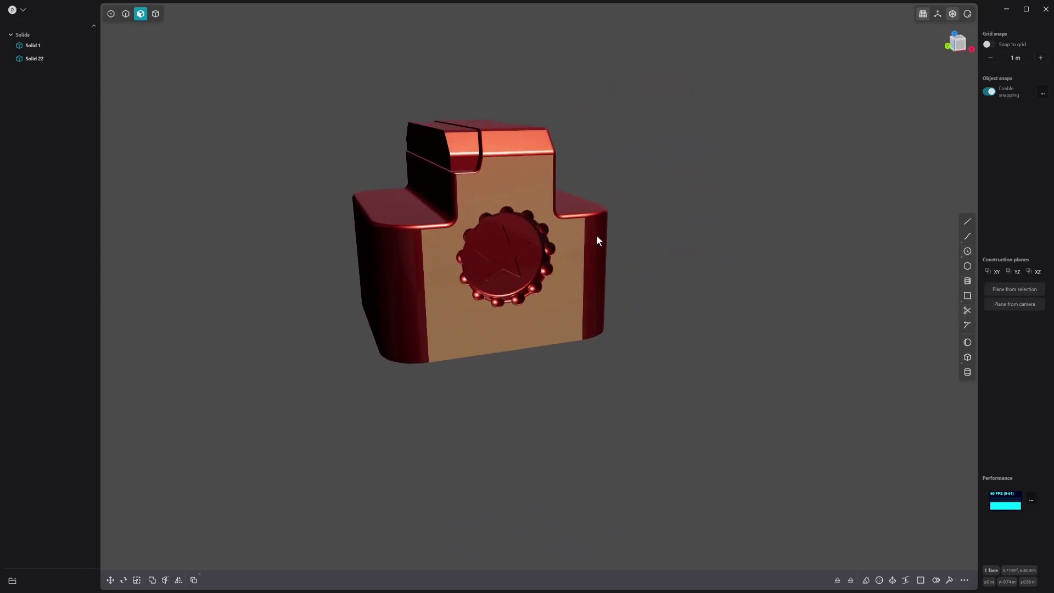
Select all faces of the model with a selection box around the whole body.
left_click_drag(289, 68, 713, 432)
middle_click_drag(713, 433, 681, 415)
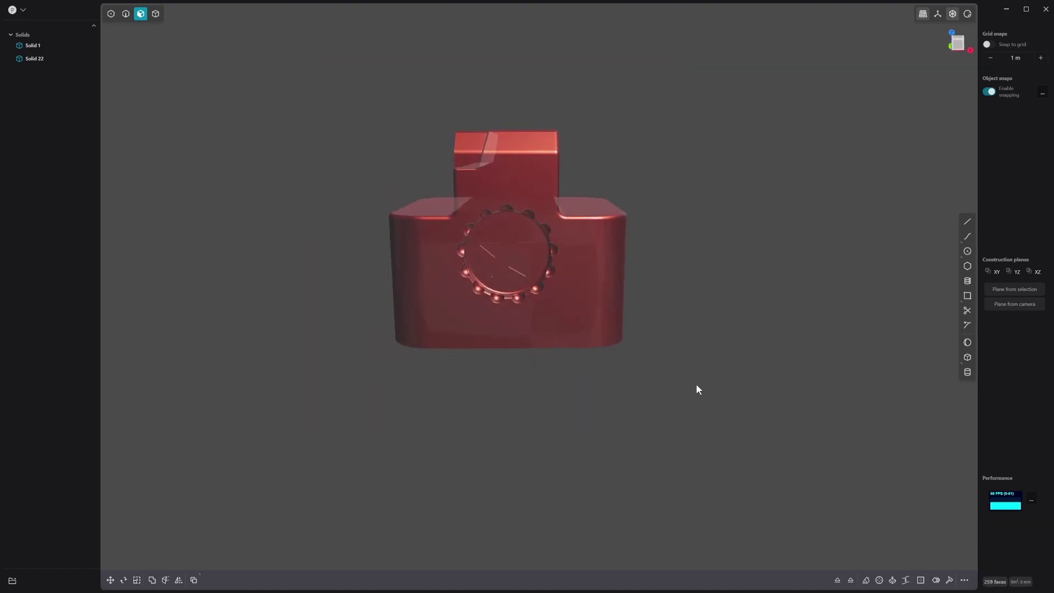
middle_click_drag(682, 364, 393, 117)
left_click_drag(330, 63, 763, 451)
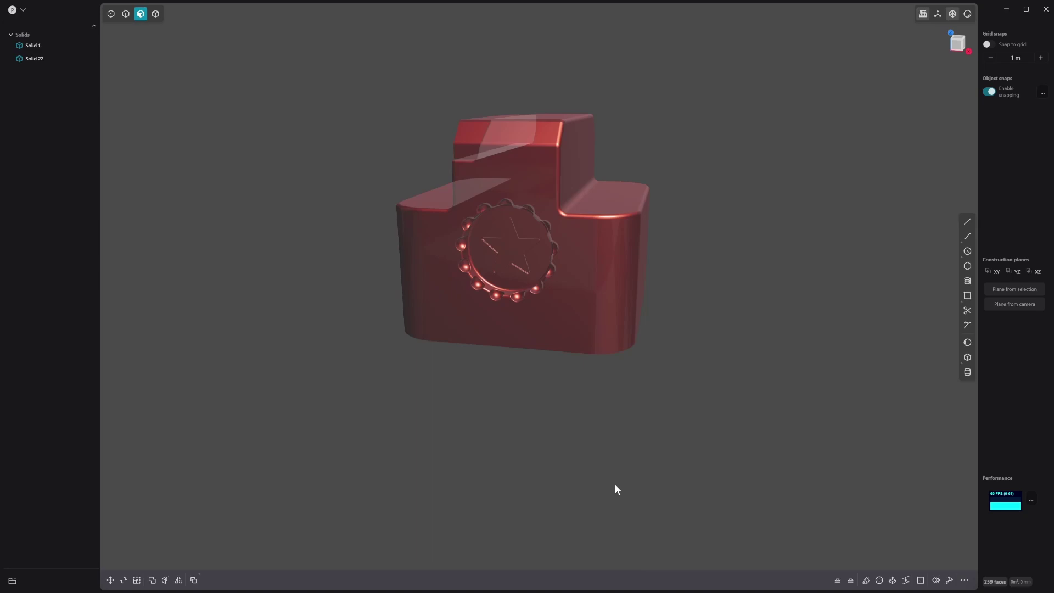
Change the viewport shading from glossy red to the silver metallic material.
middle_click_drag(615, 490, 672, 294)
scroll(723, 289, "down", 1)
left_click(968, 14)
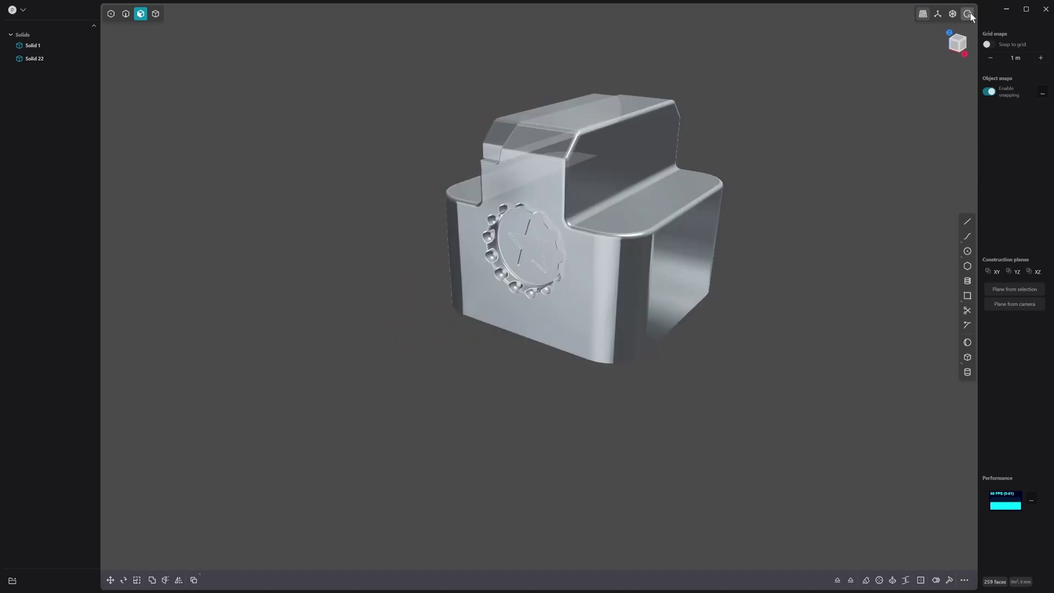
Clear the face selection, change to solid selection mode, and review the finished model from the front.
left_click(713, 174)
key("o")
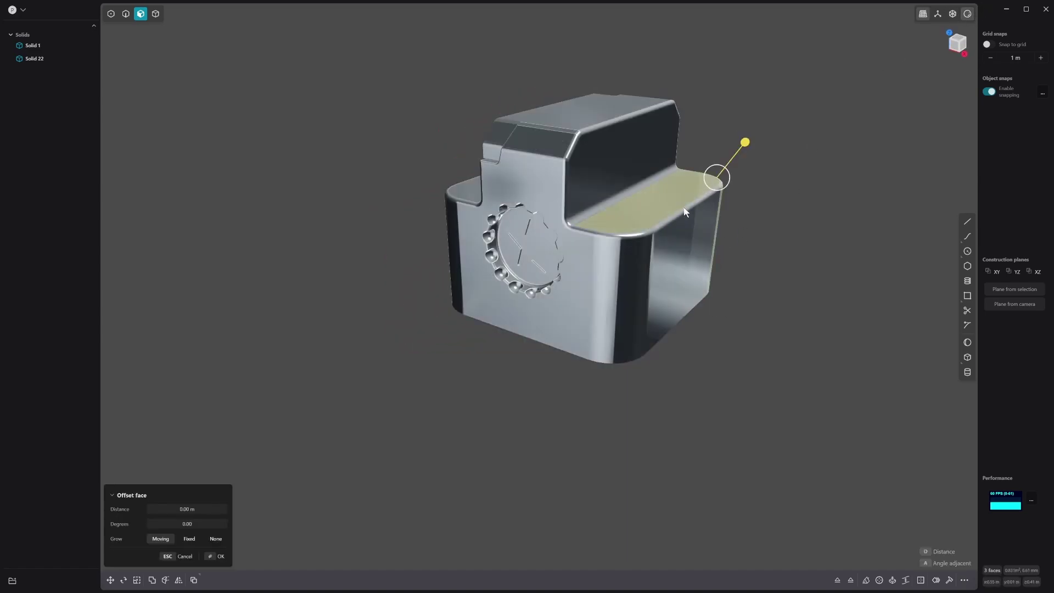
key("4")
key("Escape")
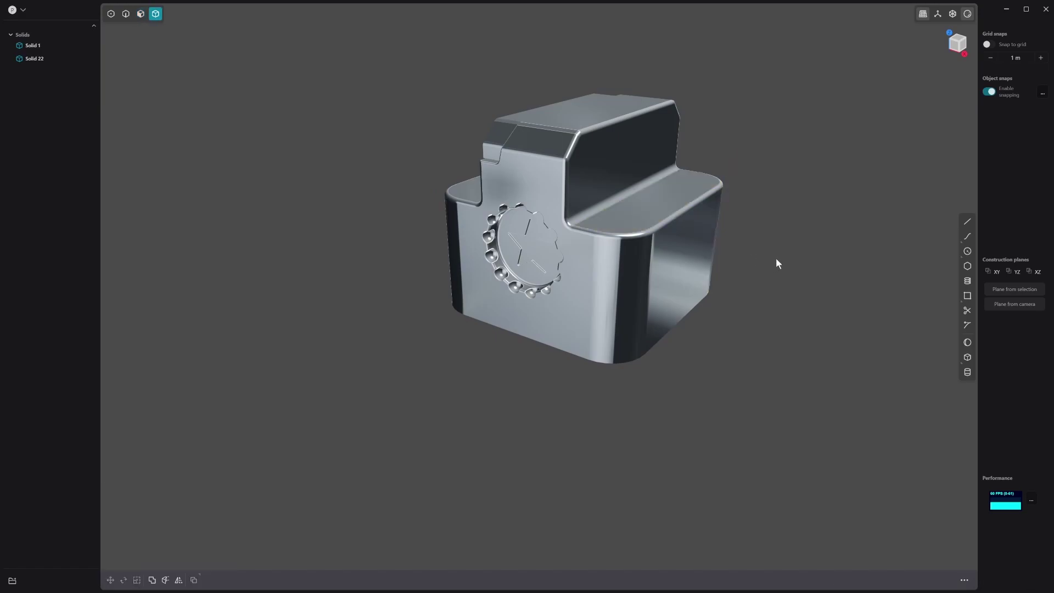
middle_click_drag(664, 352, 730, 393)
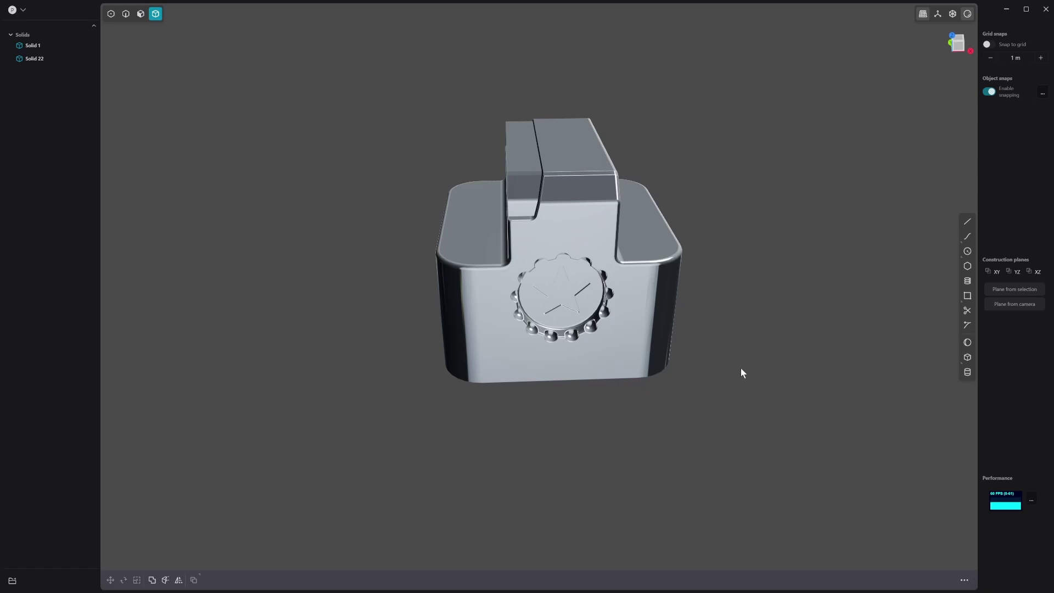
mouse_move(705, 379)
middle_mouse_down()
mouse_move(769, 402)
mouse_move(750, 376)
mouse_move(688, 371)
middle_mouse_up()
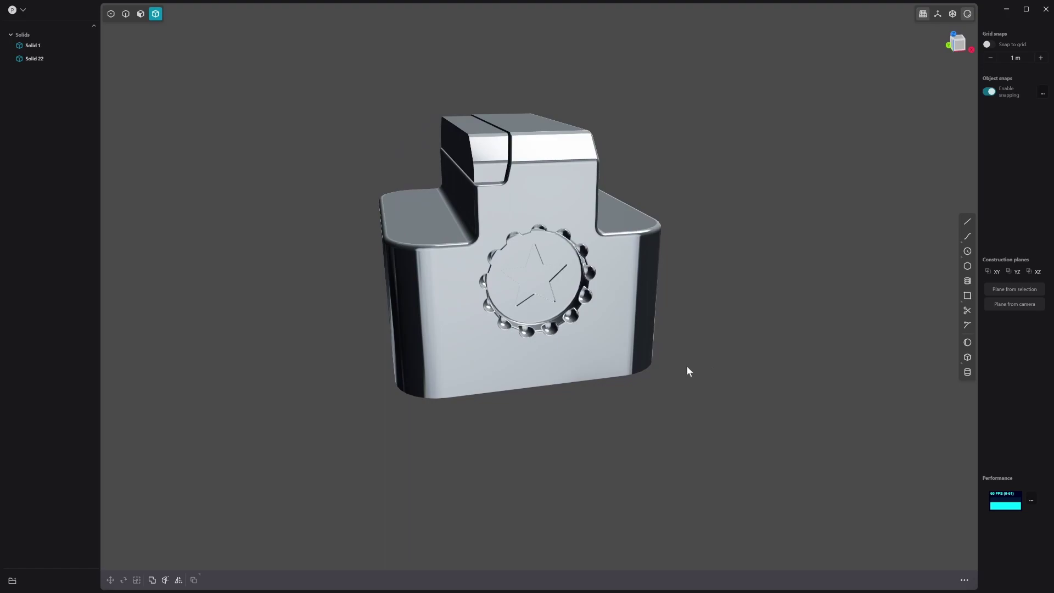